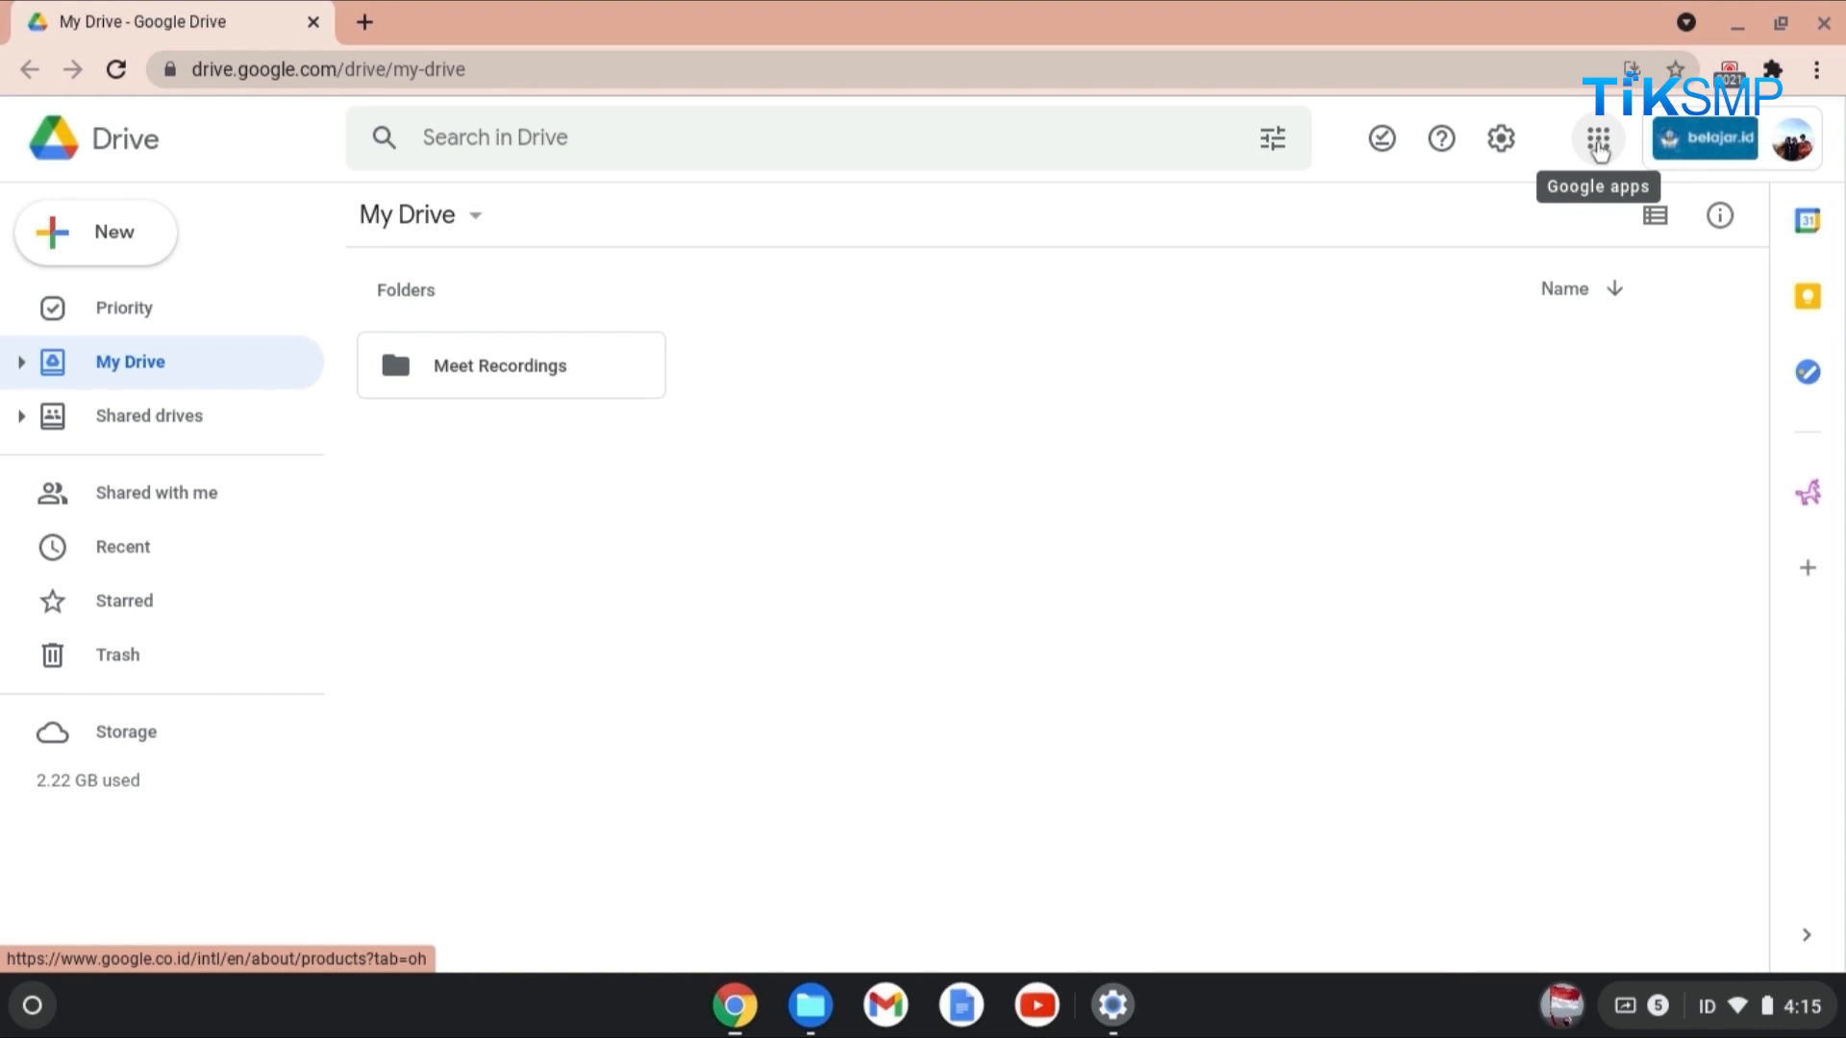
Step: Switch to Google Docs and create a blank document titled "Latihan"
{"action": "left_click", "coordinate": [1599, 144]}
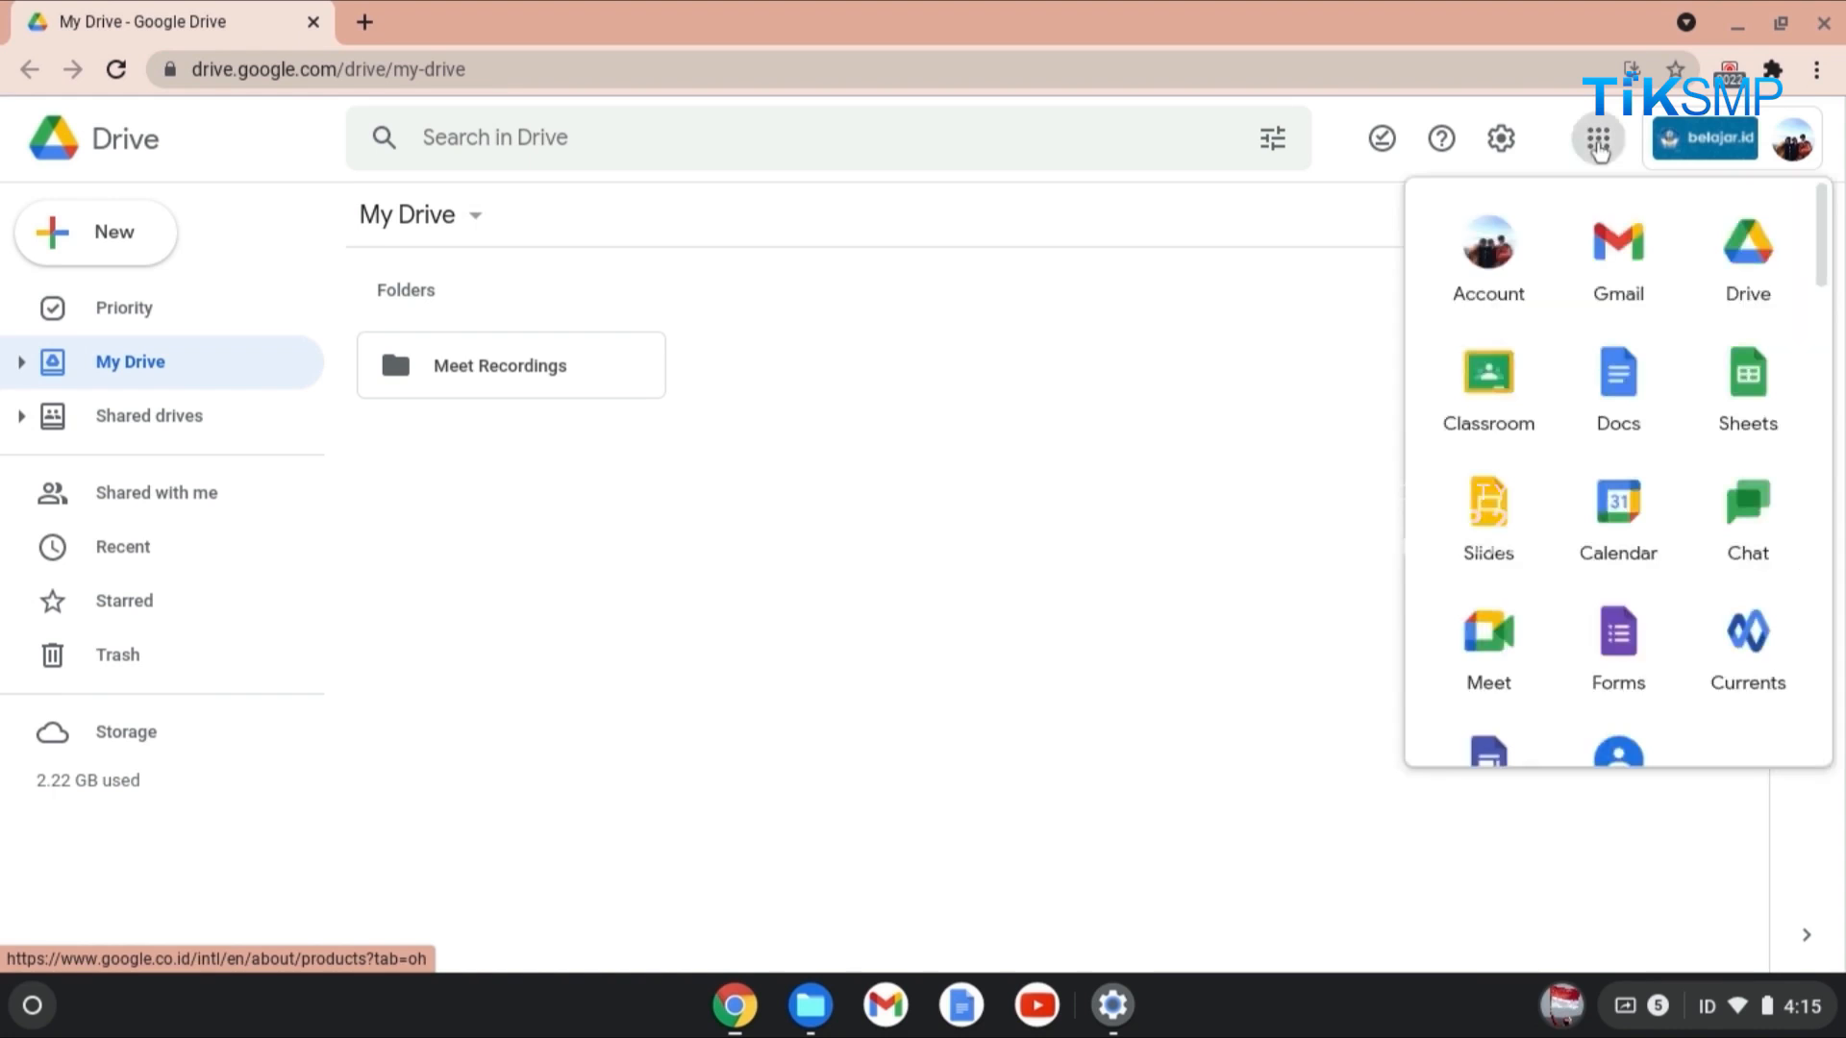
{"action": "left_click", "coordinate": [1605, 389]}
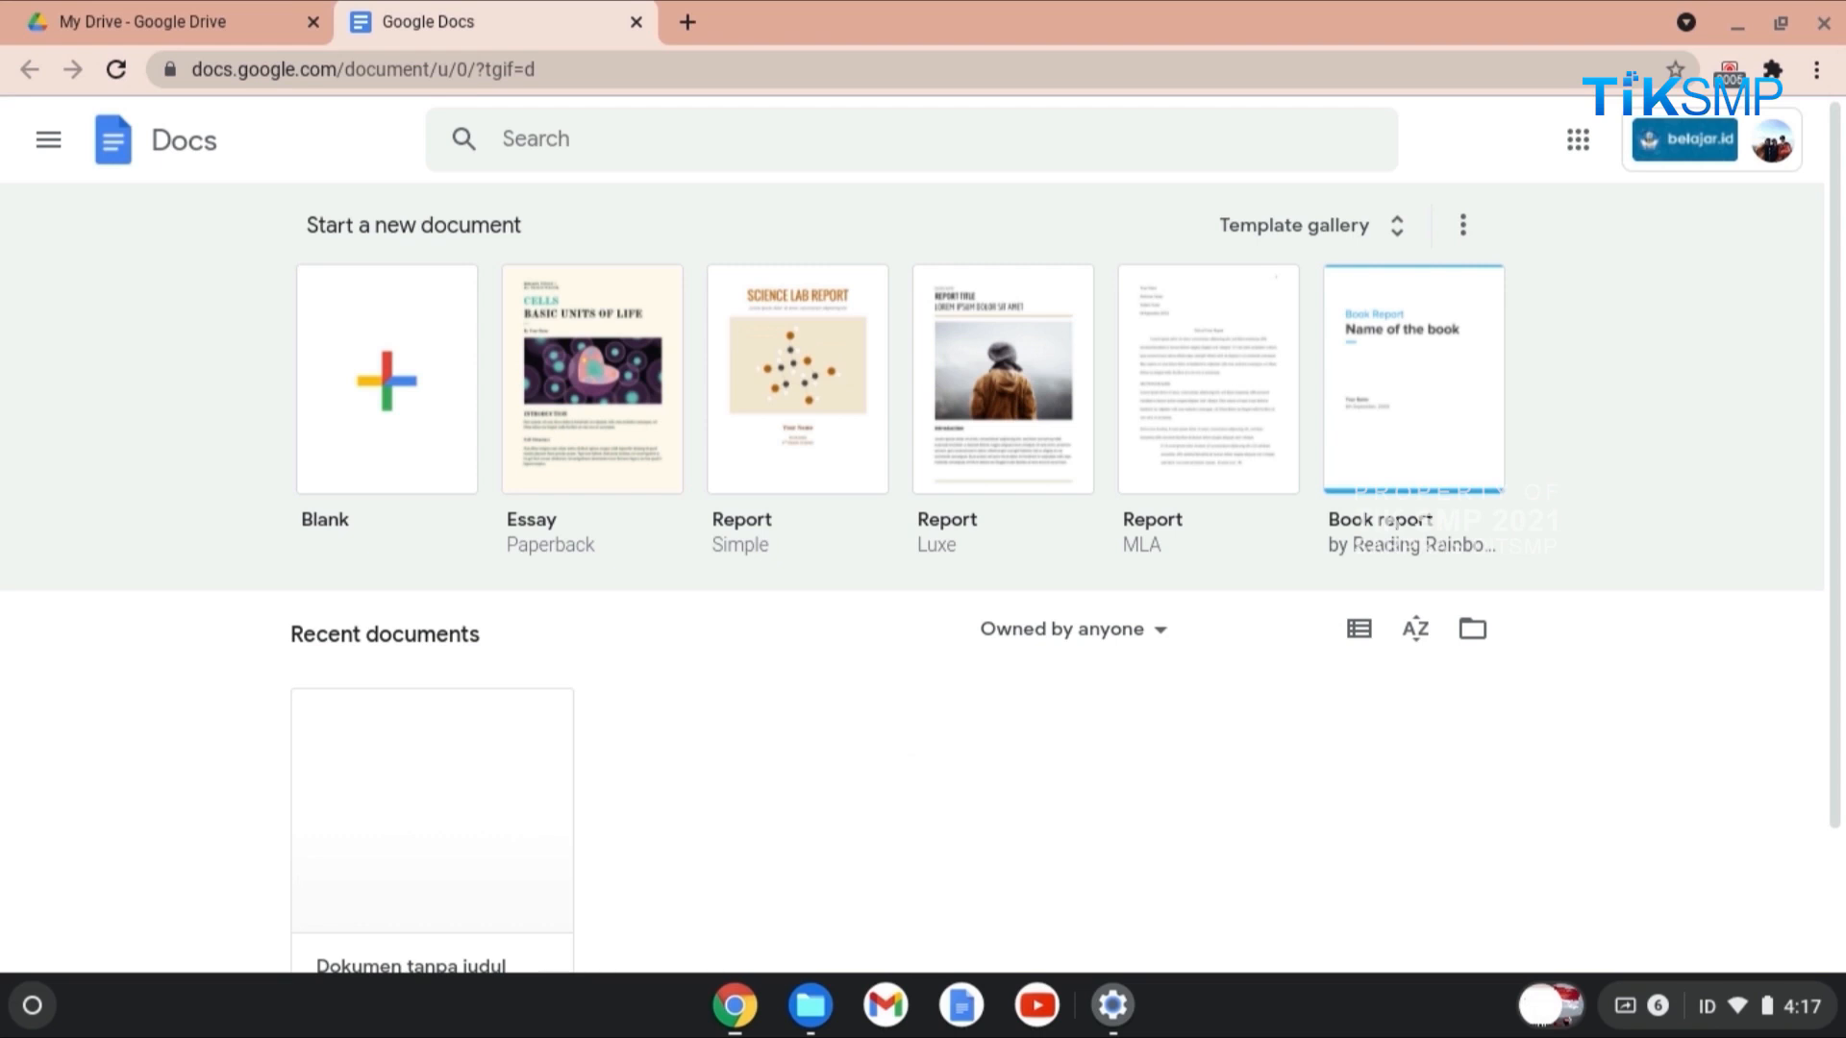
{"action": "left_click", "coordinate": [329, 410]}
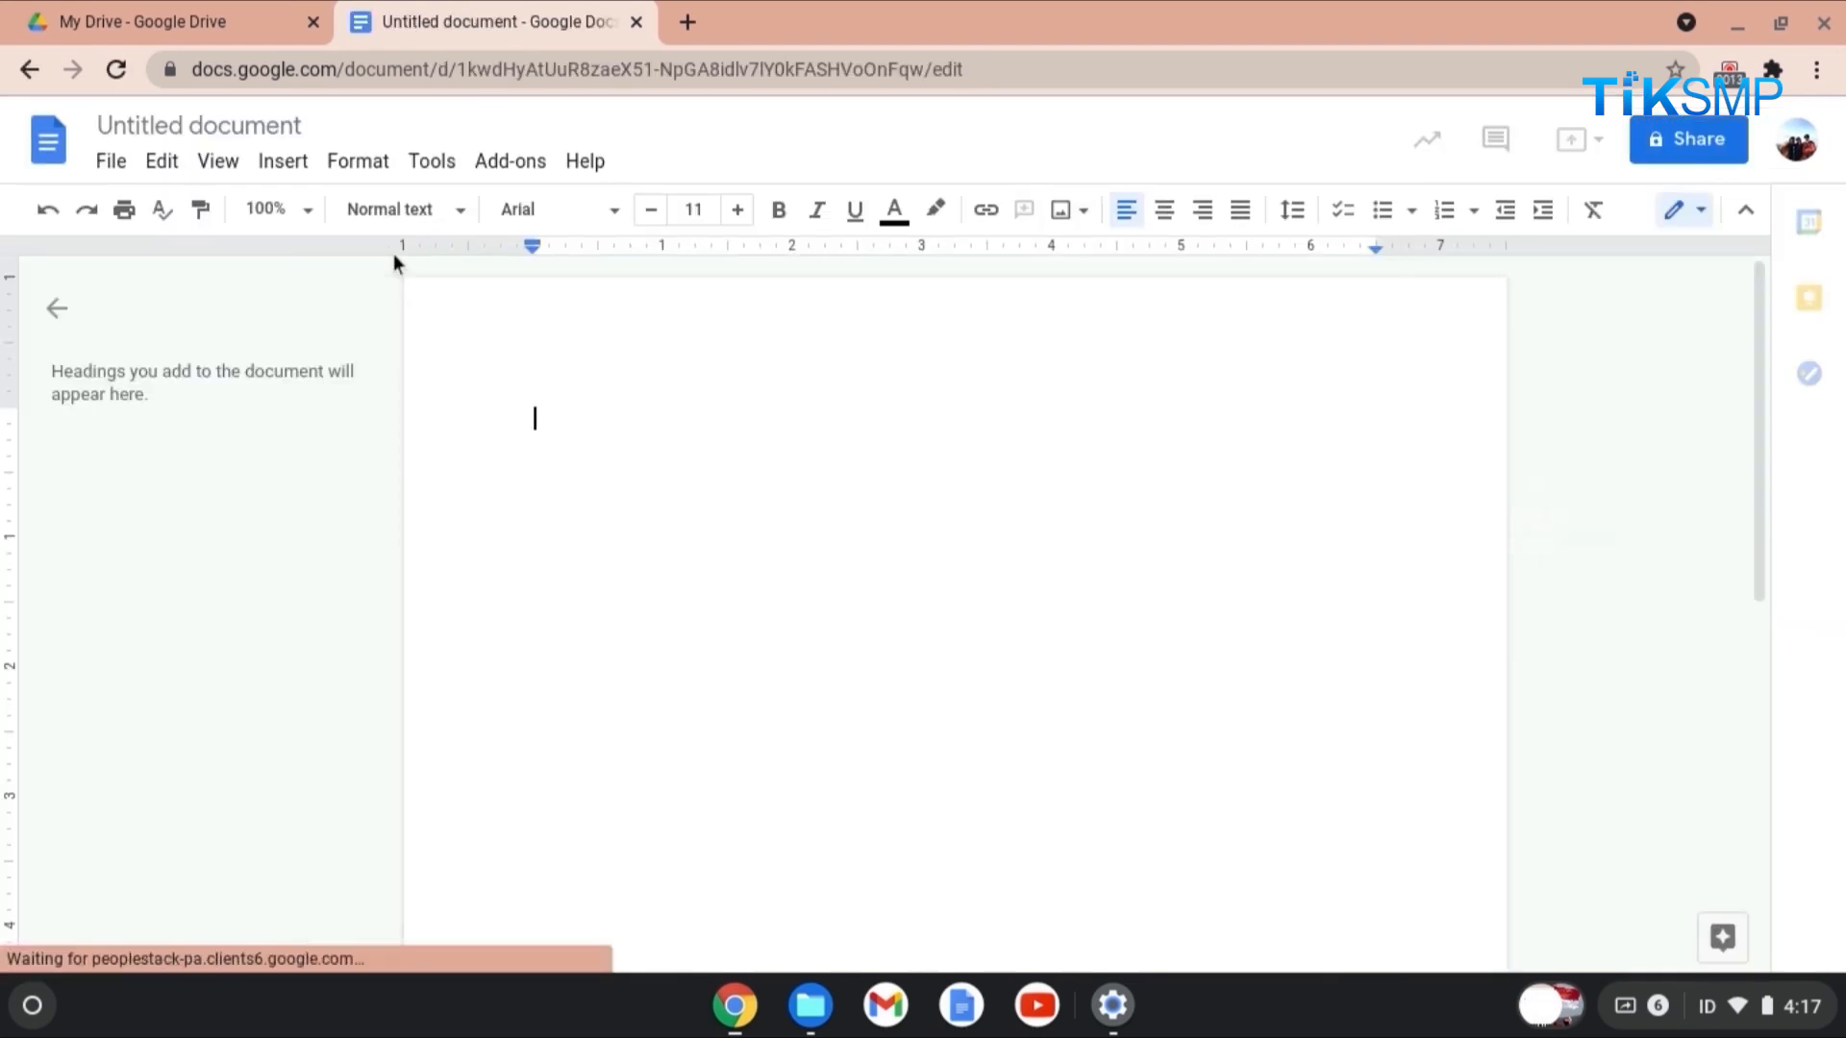
{"action": "left_click", "coordinate": [305, 125]}
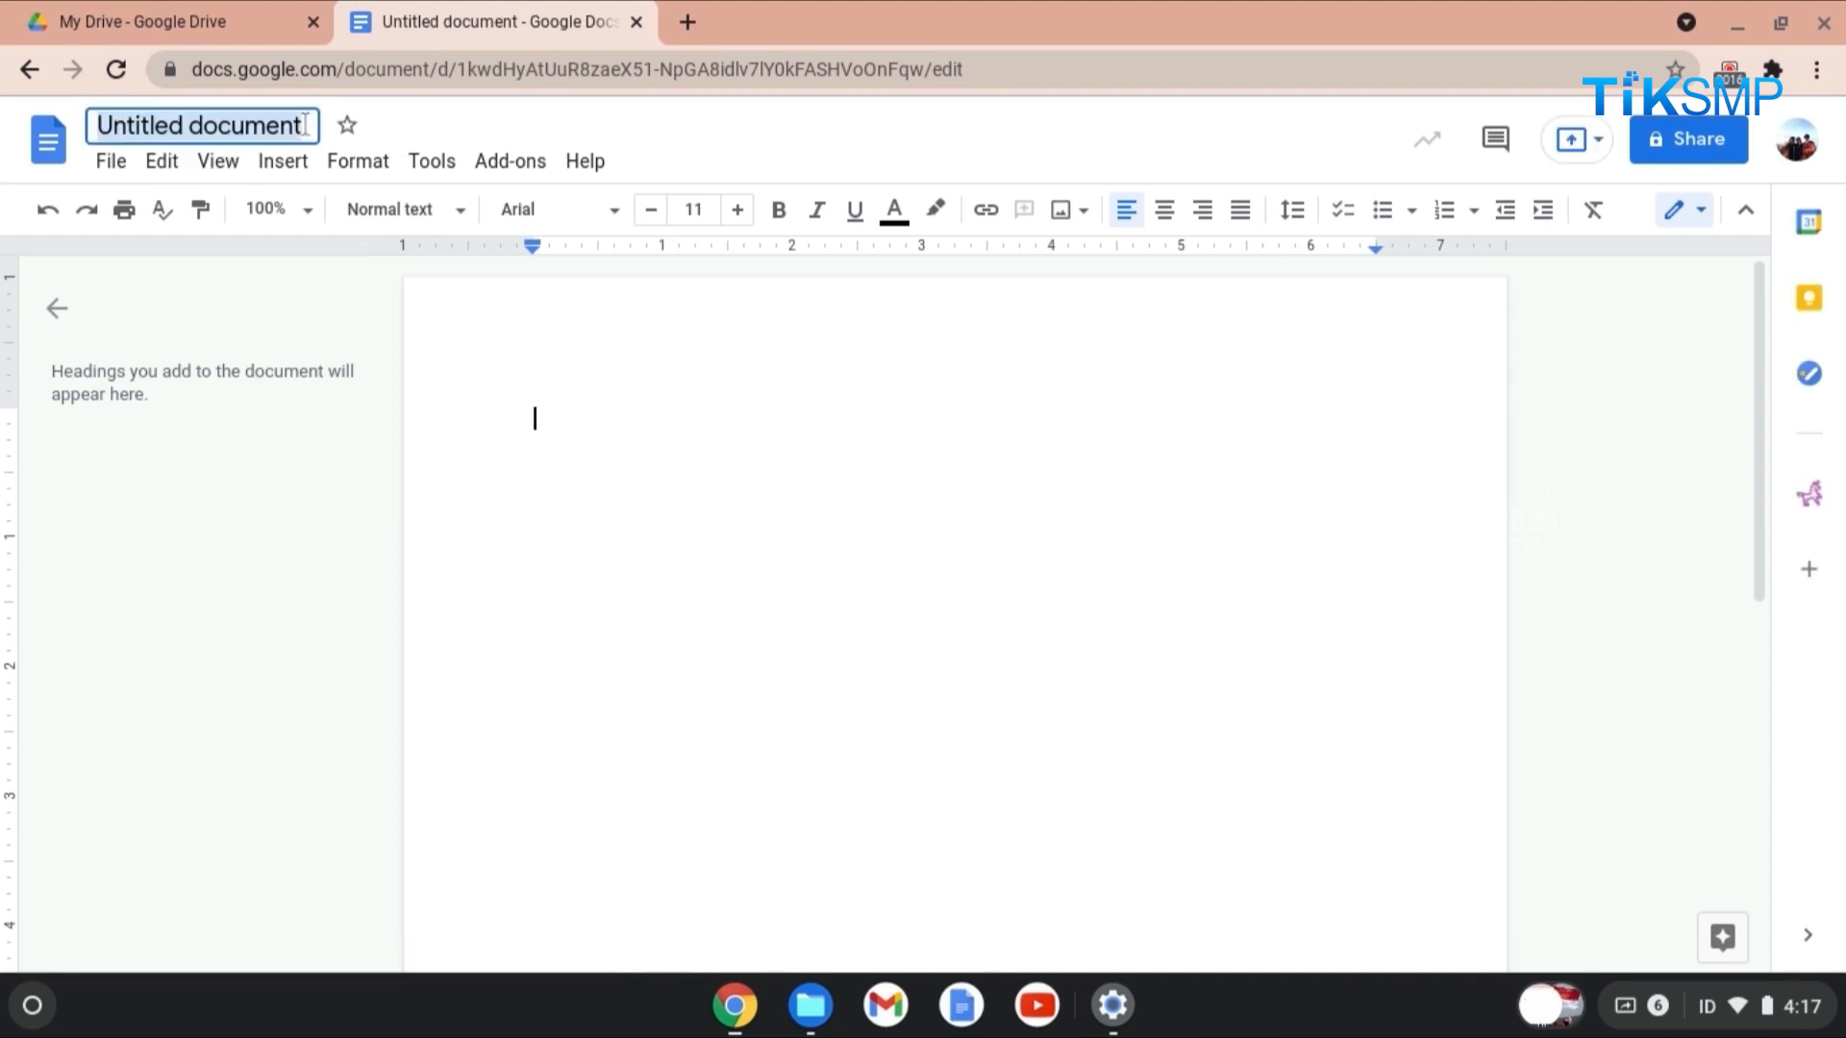
{"action": "type", "text": "Latihan"}
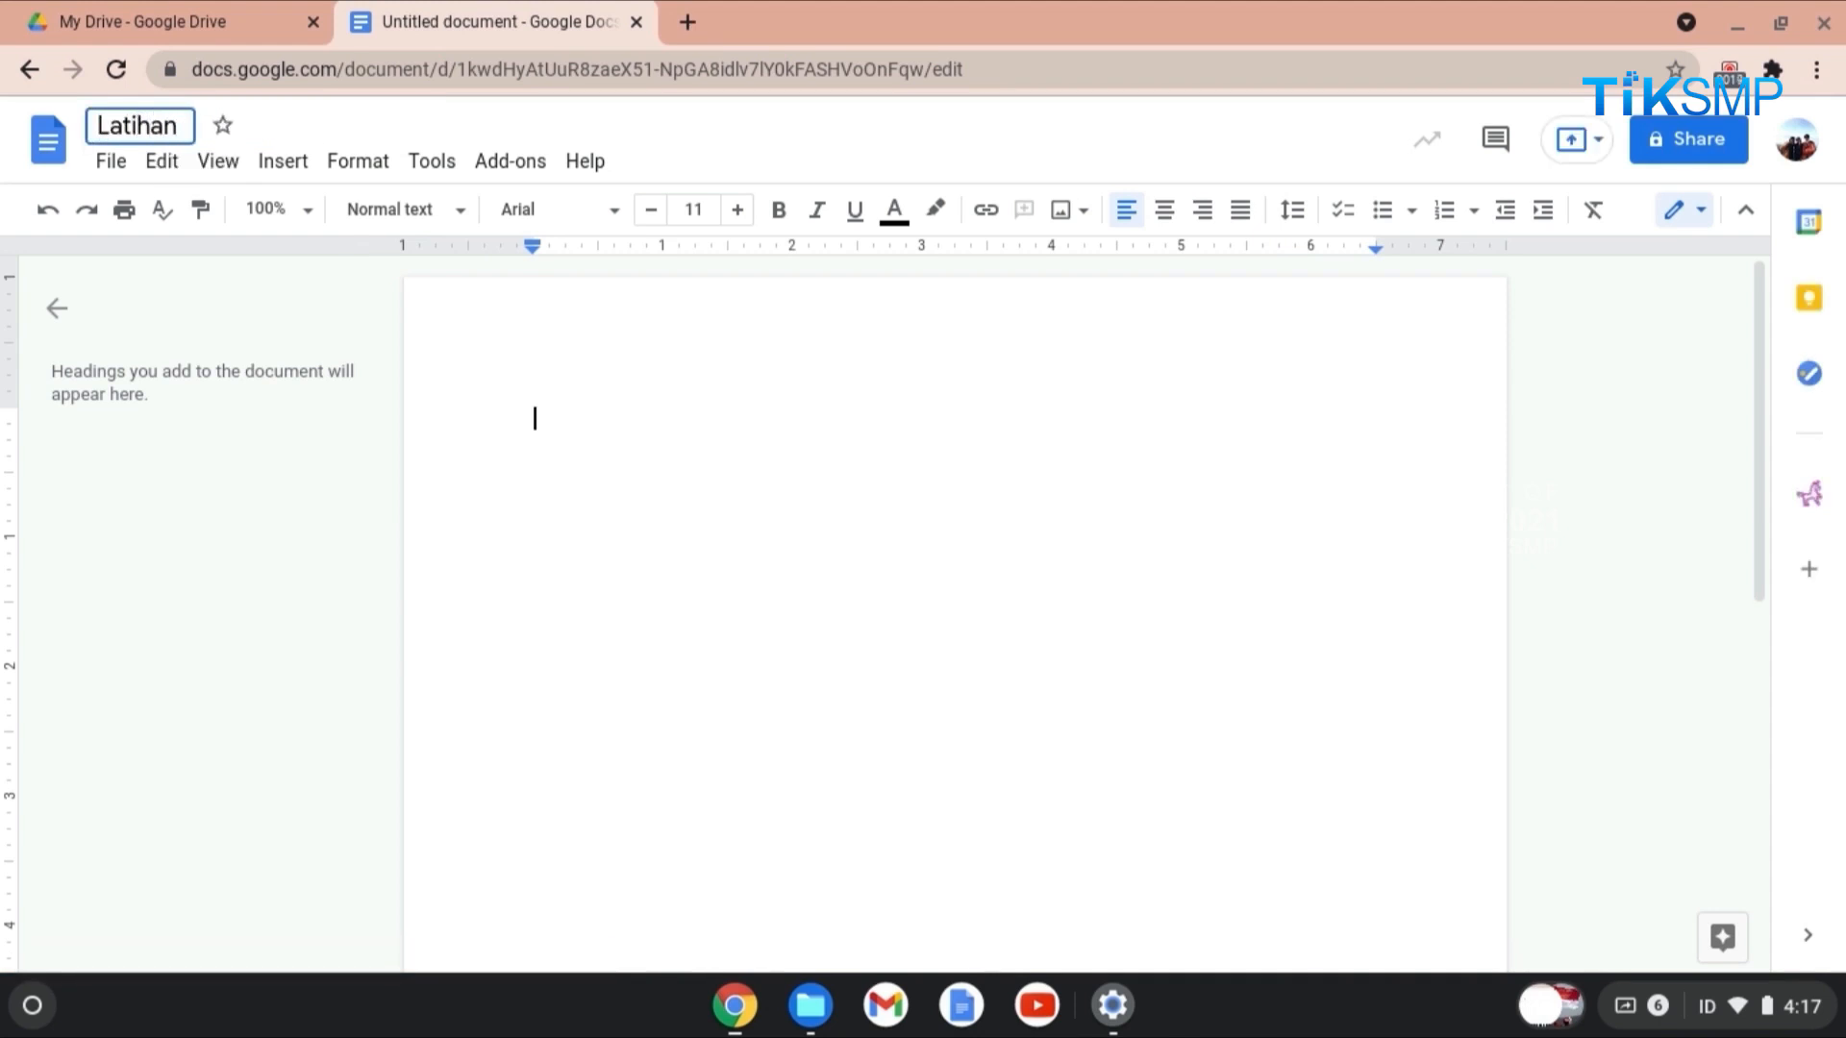
Step: Write the five-line verse from "Merah putih teruslah kau bersinar" to "Semua pahlawan-pahlawanku" in the document body, and close the document
{"action": "left_click", "coordinate": [587, 420]}
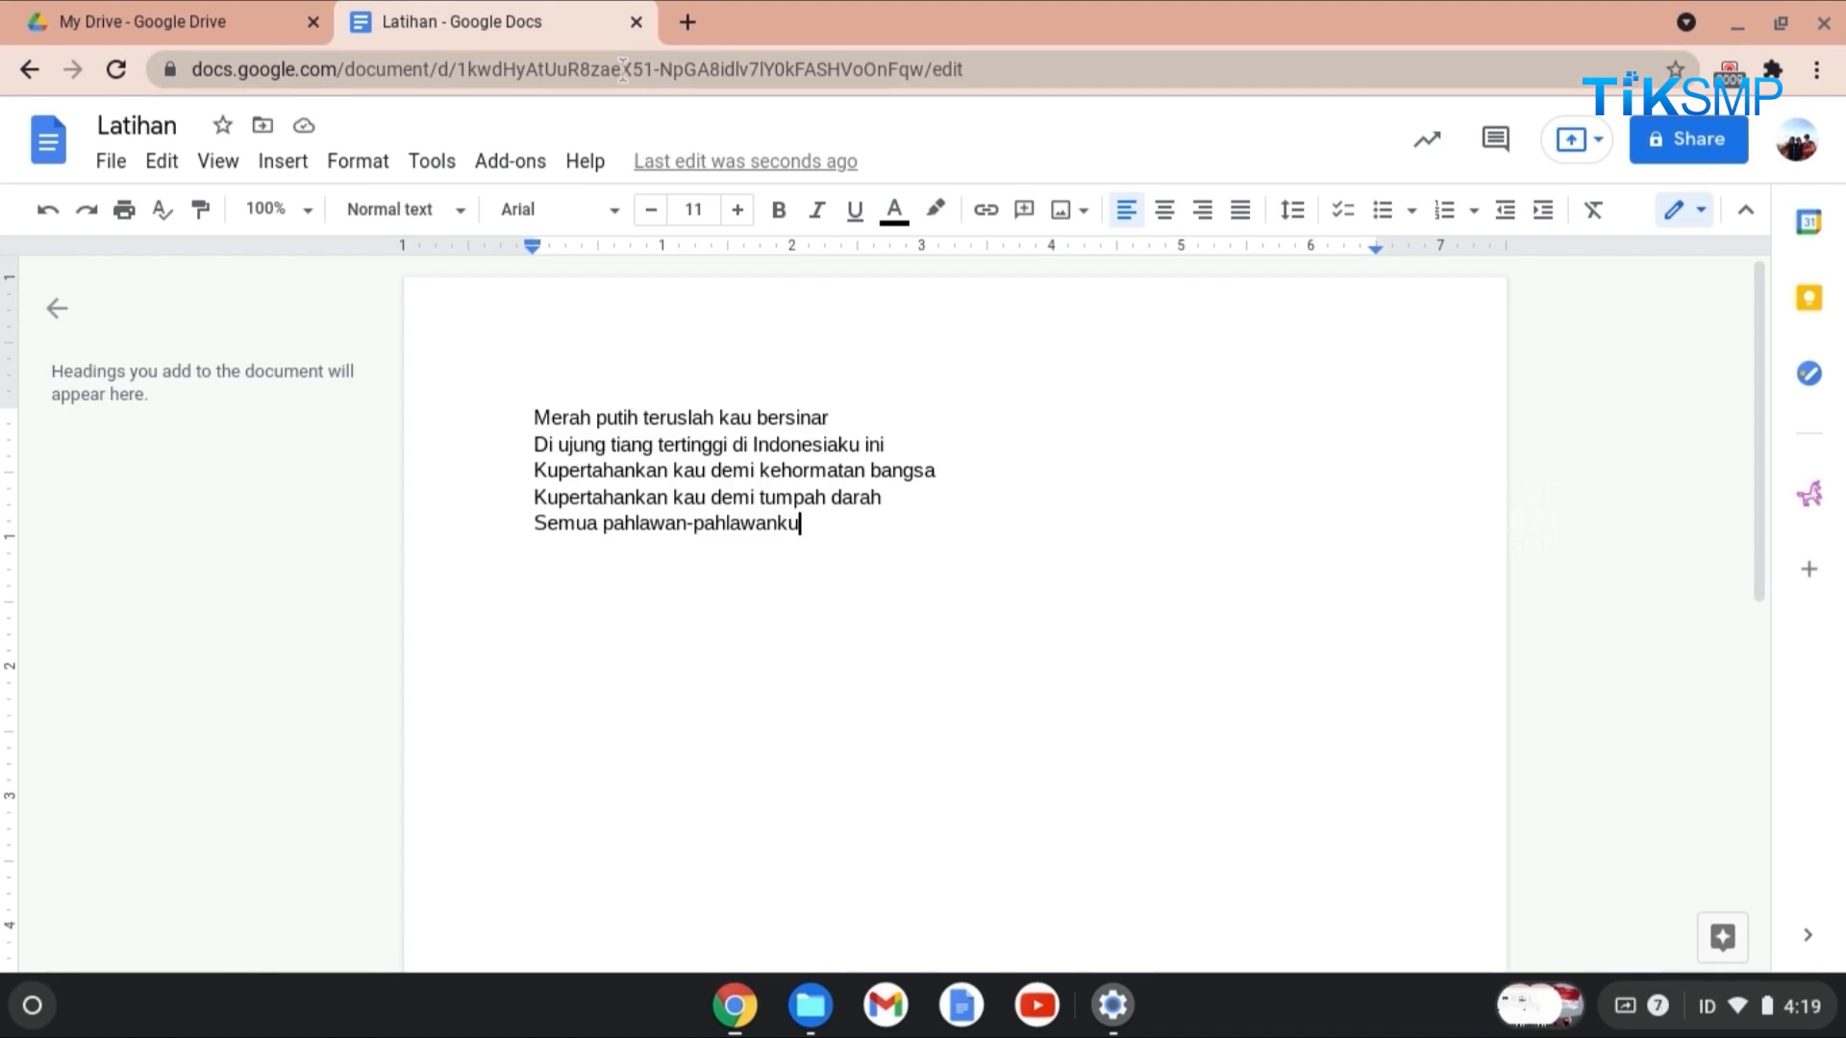
{"action": "left_click", "coordinate": [635, 23]}
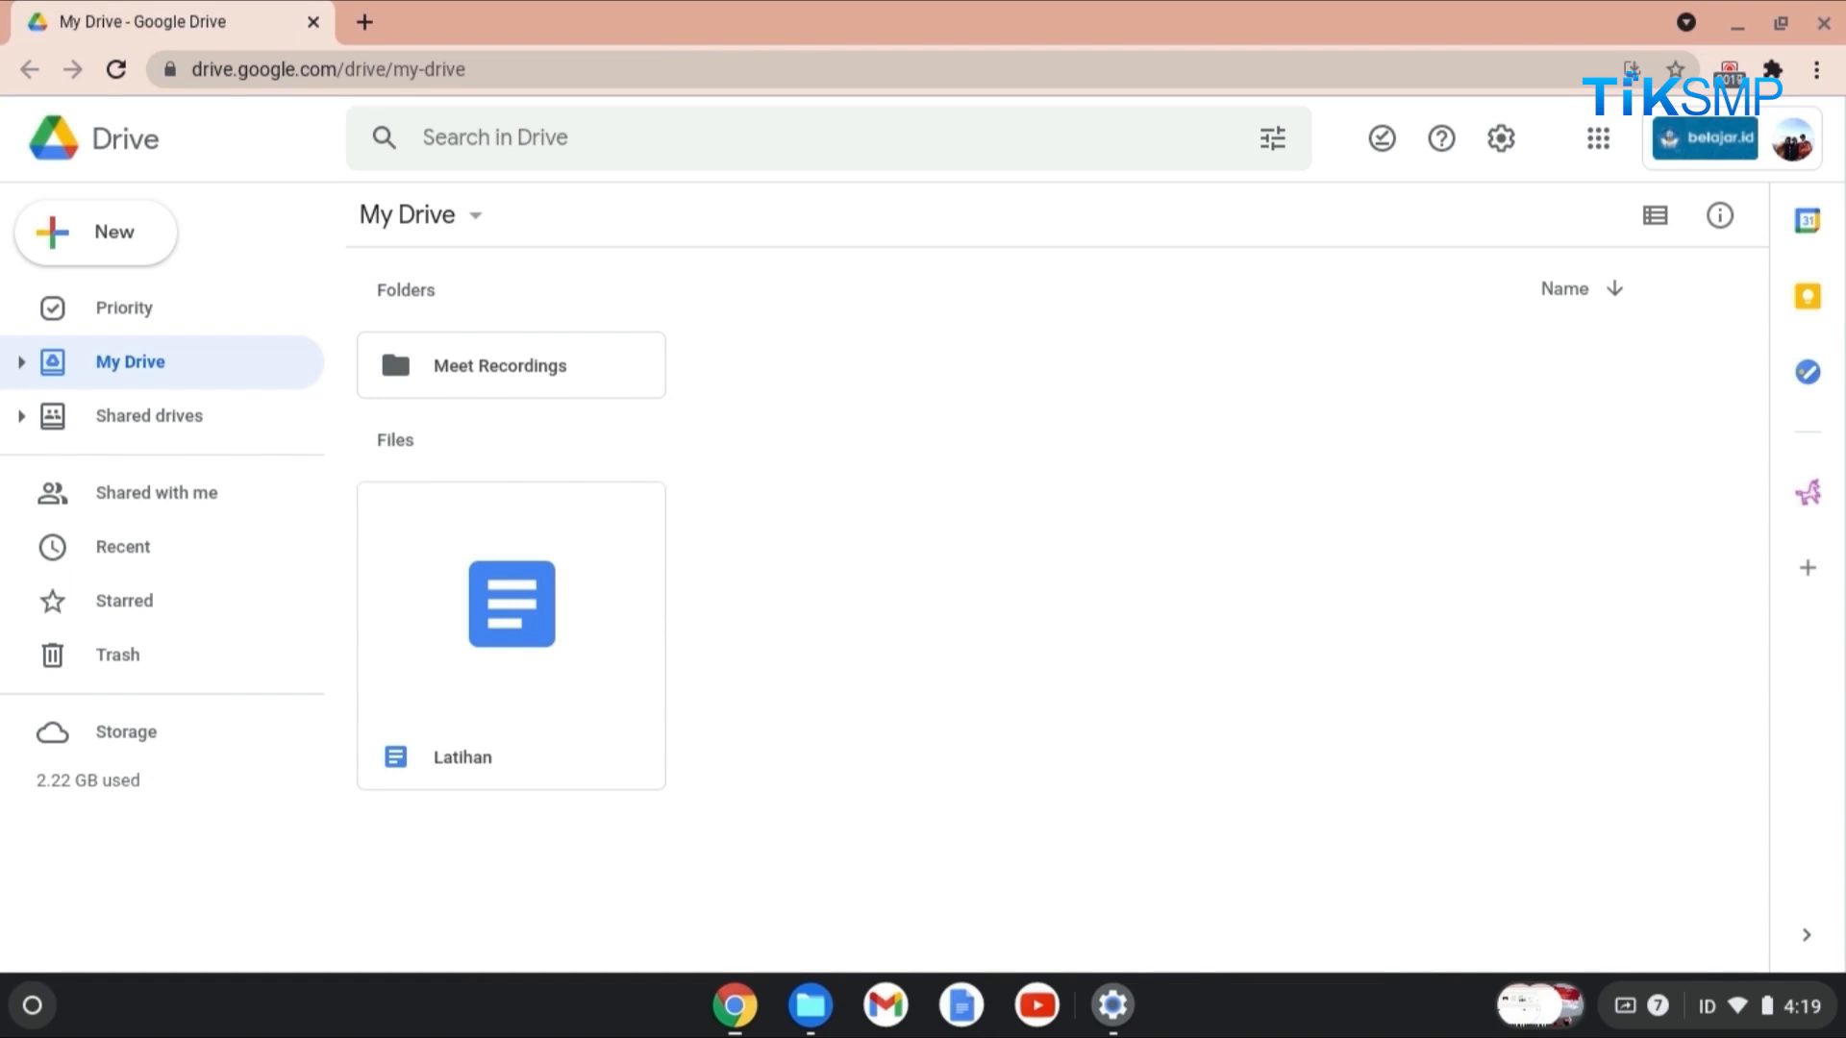
Step: Rename the Latihan file in My Drive to "Indonesia"
{"action": "left_click", "coordinate": [540, 694]}
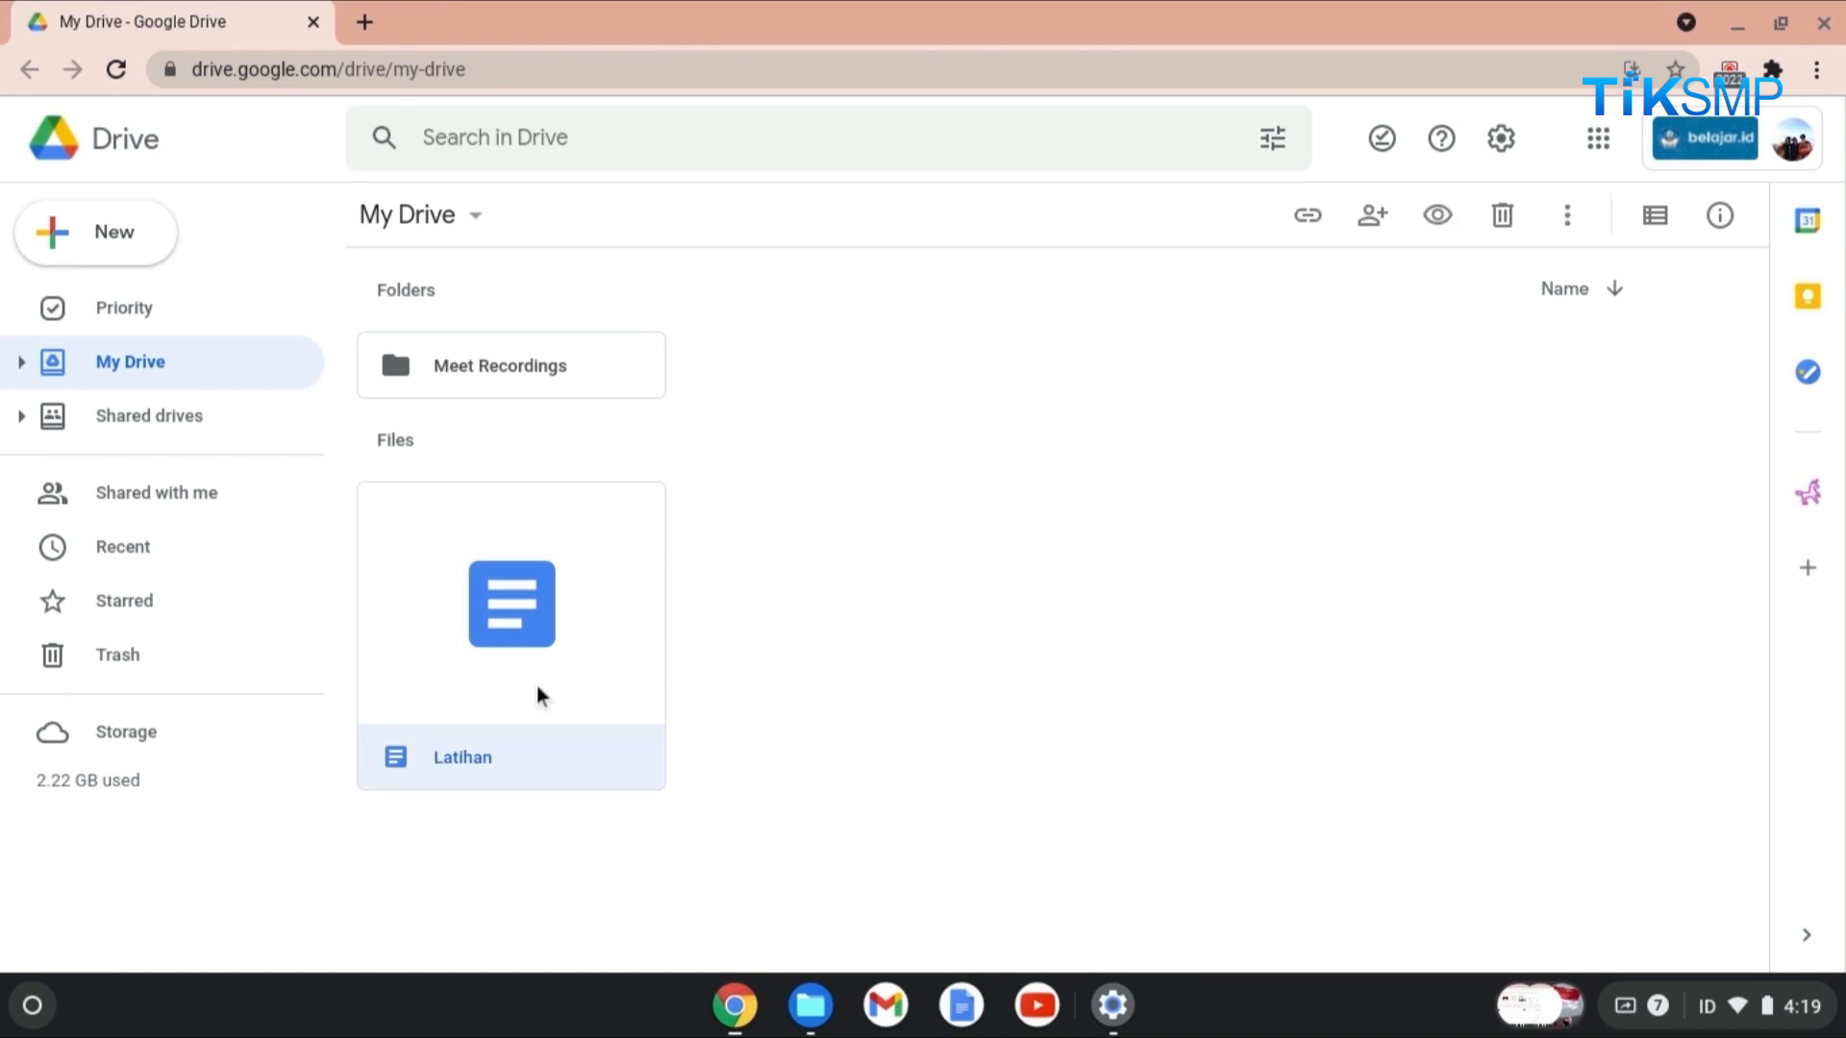
{"action": "right_click", "coordinate": [541, 694]}
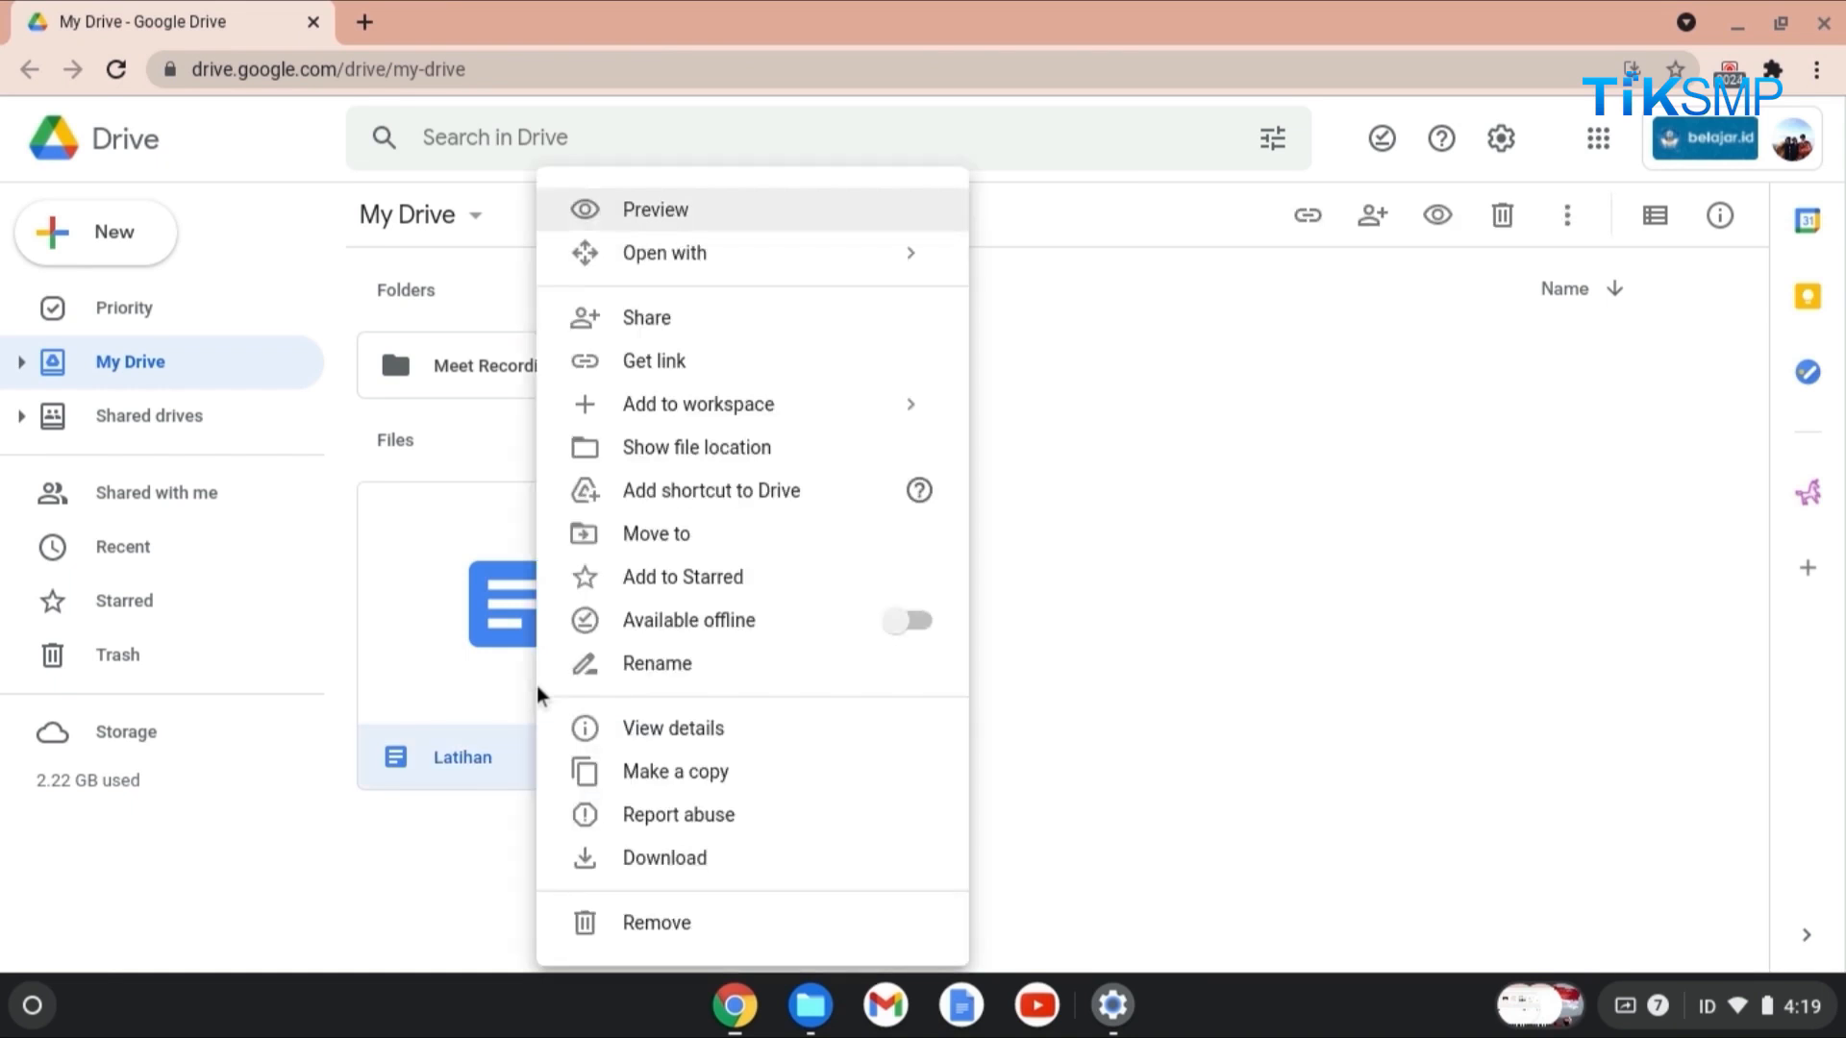
{"action": "left_click", "coordinate": [742, 672]}
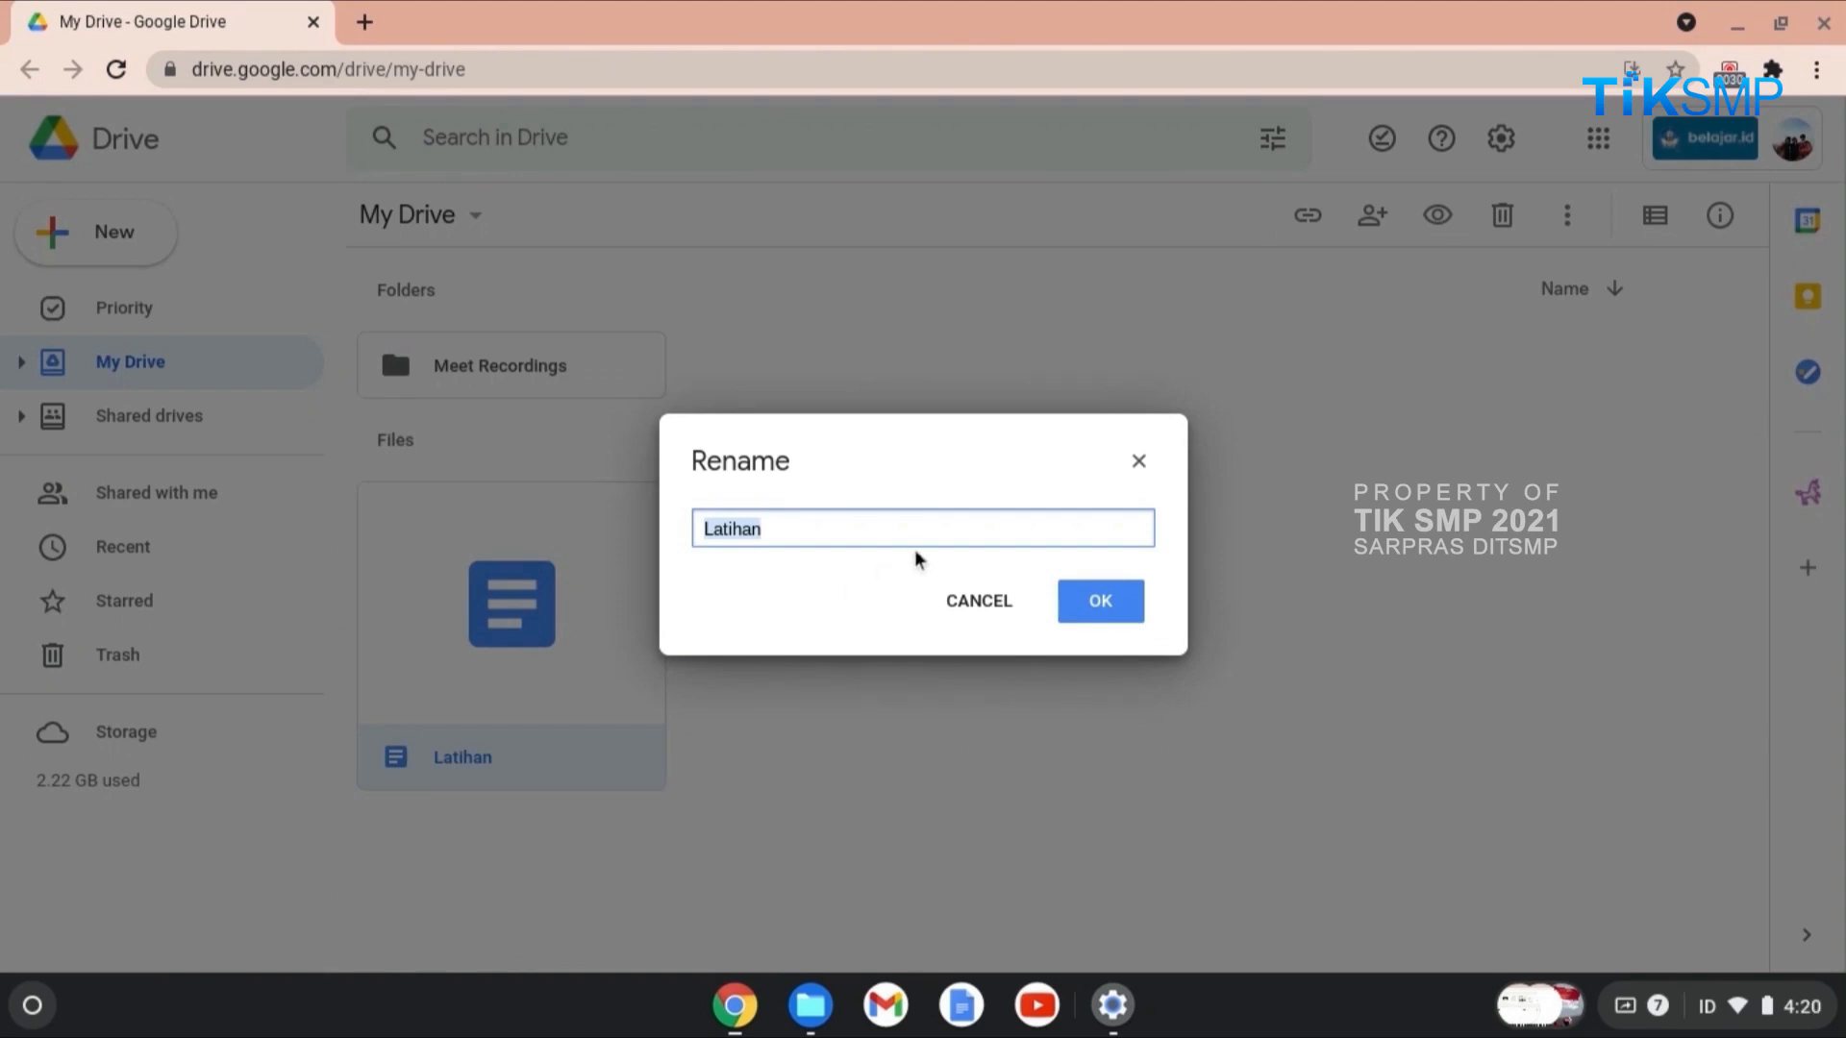
{"action": "type", "text": "Indonesia"}
{"action": "left_click", "coordinate": [1122, 605]}
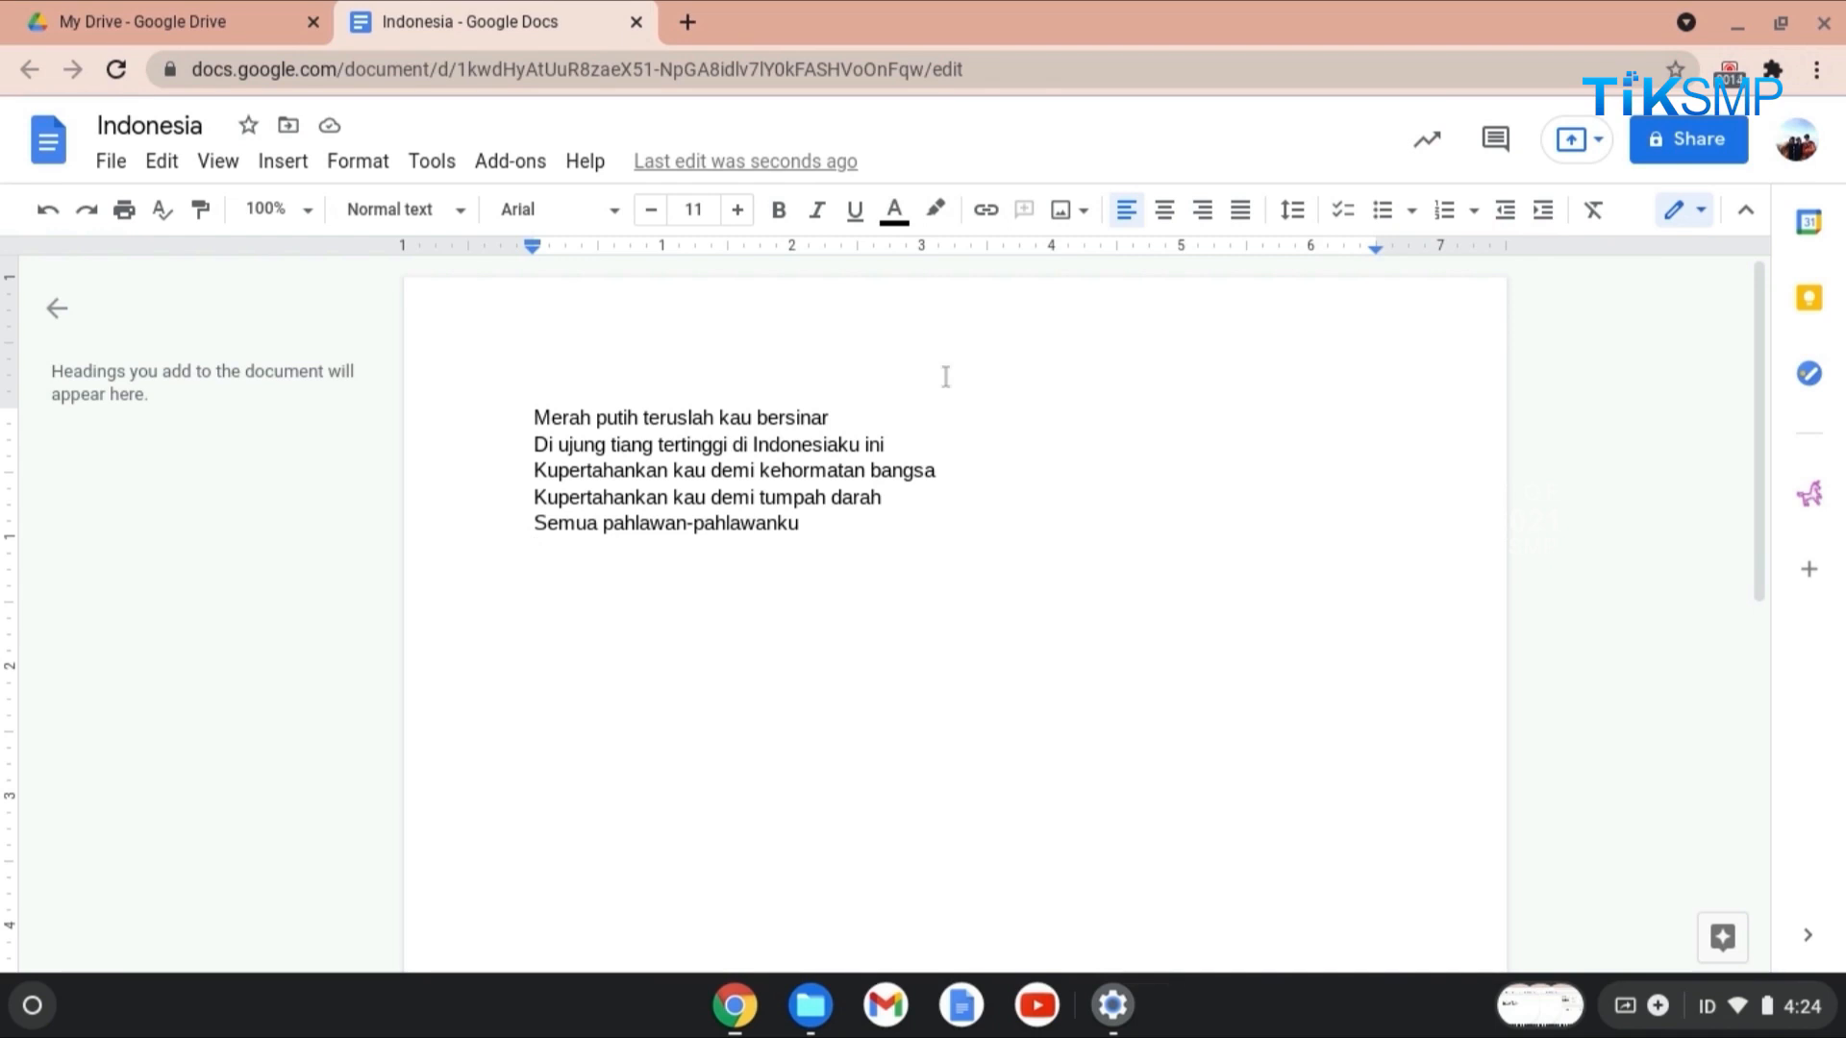
Step: Insert a table with four columns and three rows below the verse in the Indonesia document
{"action": "left_click", "coordinate": [309, 171]}
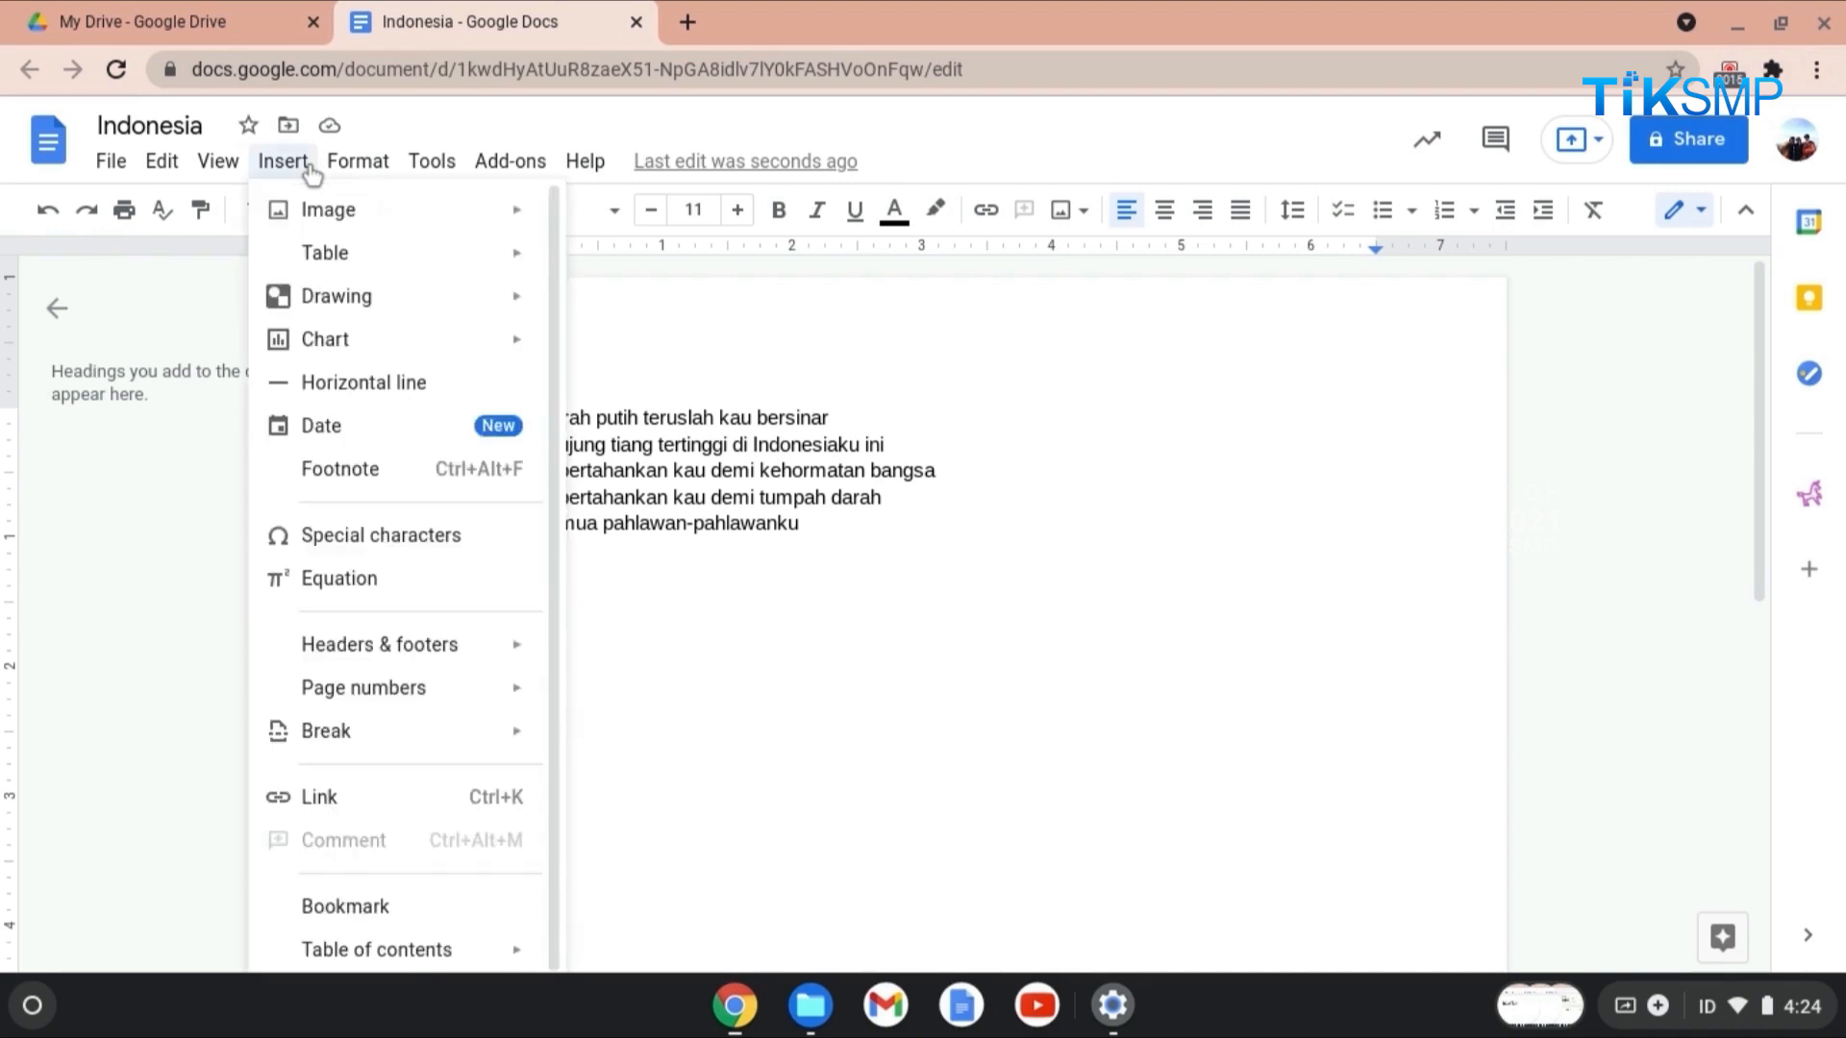
{"action": "mouse_move", "coordinate": [329, 259]}
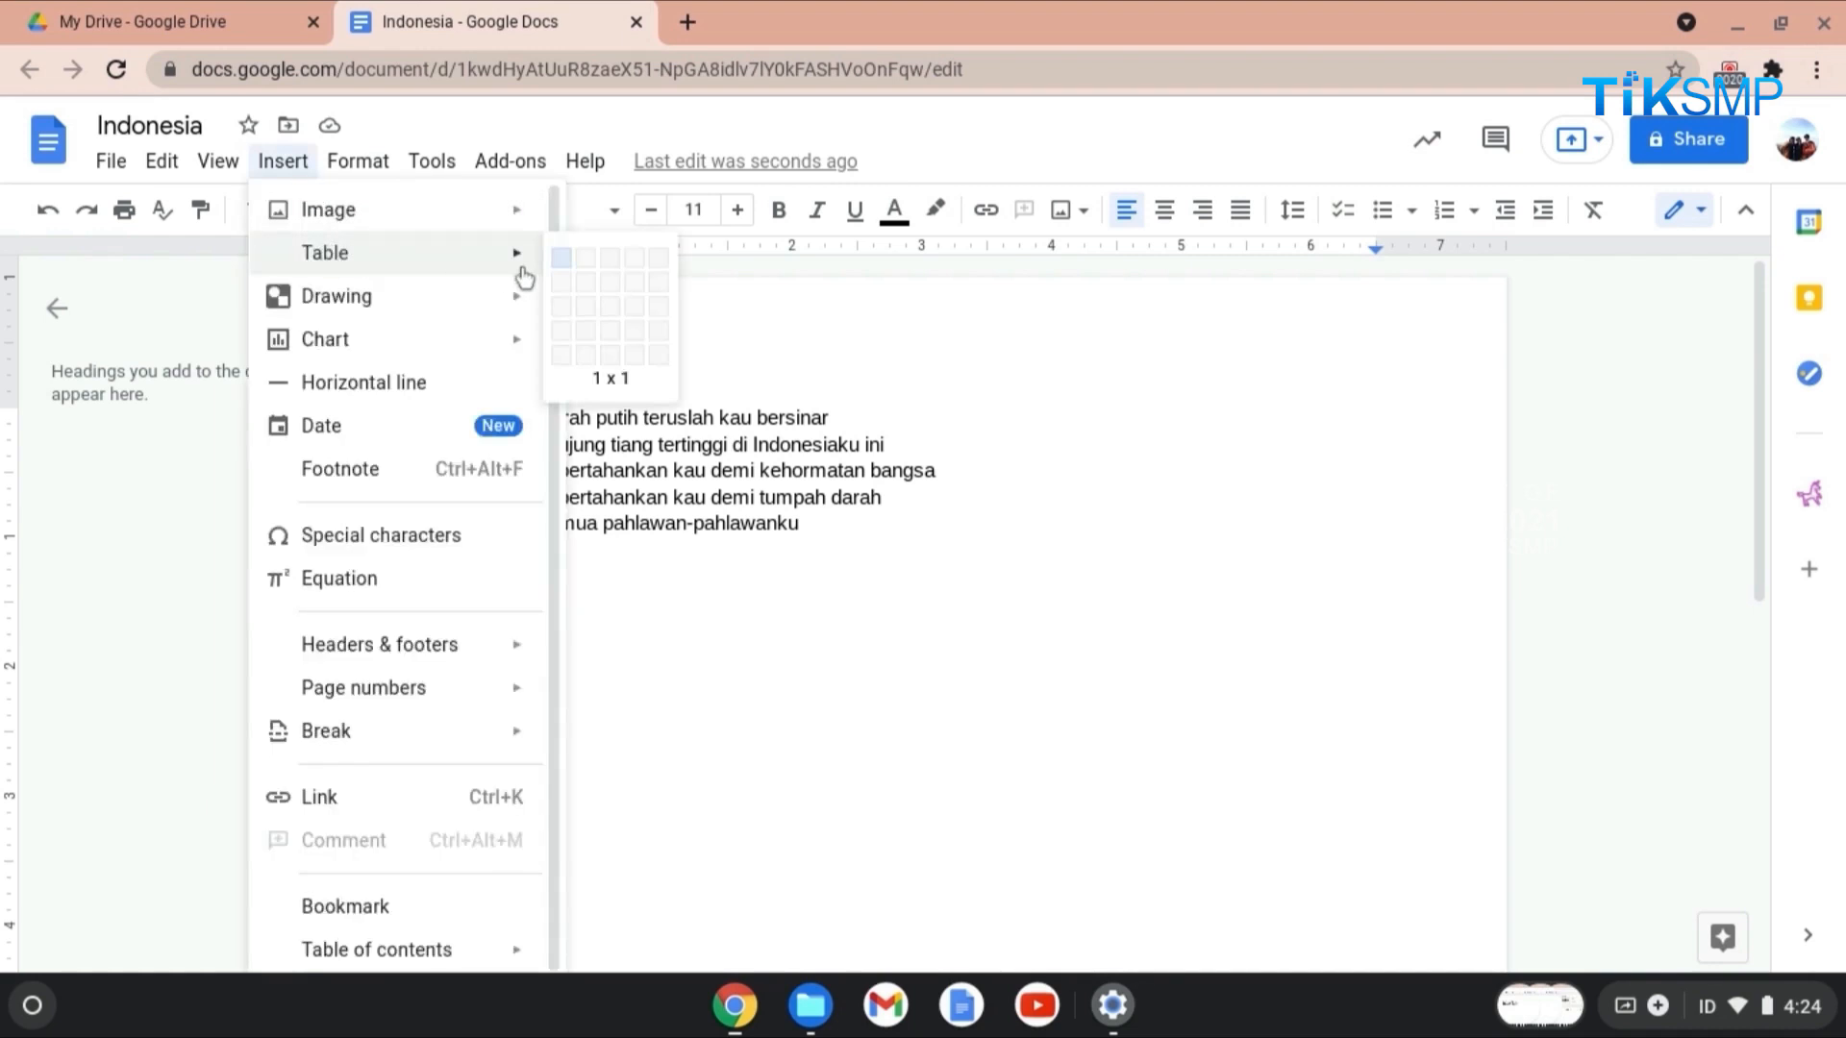
{"action": "left_click", "coordinate": [644, 309]}
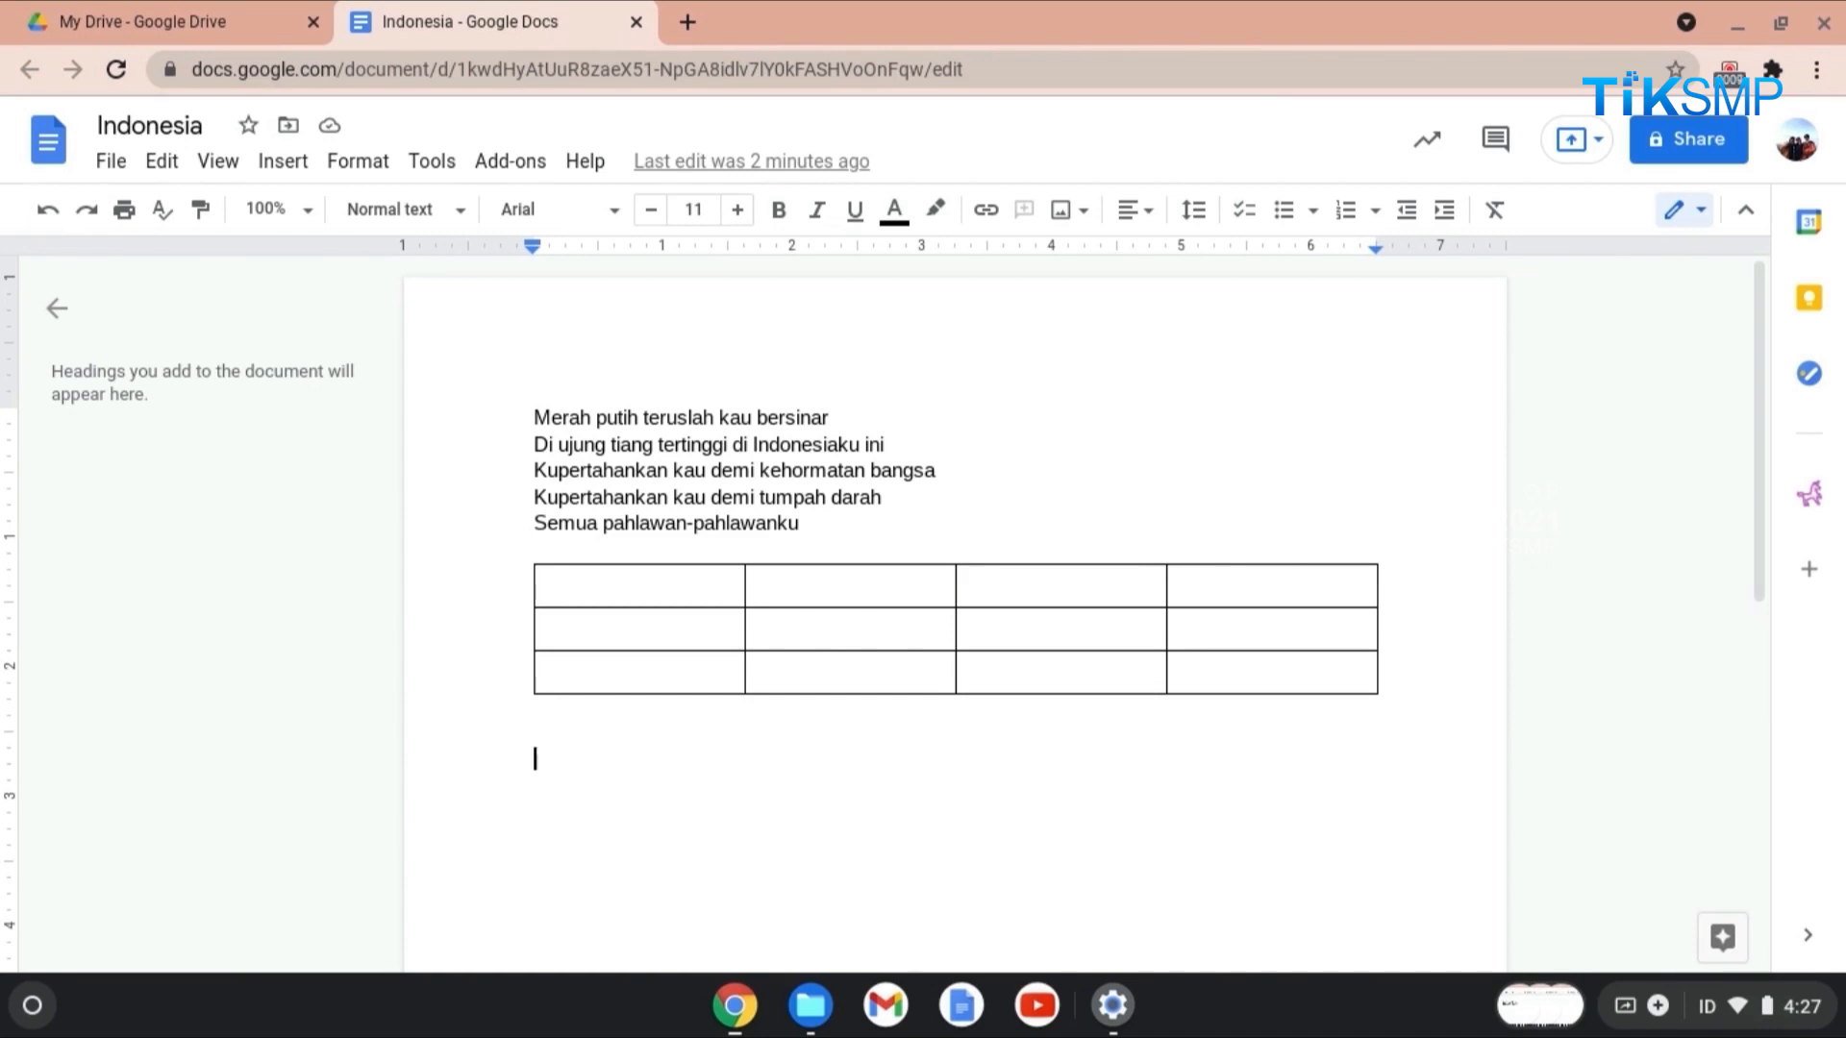
Step: Insert the image "bendera Indonesia.jpeg" from the computer's My files below the table
{"action": "left_click", "coordinate": [281, 159]}
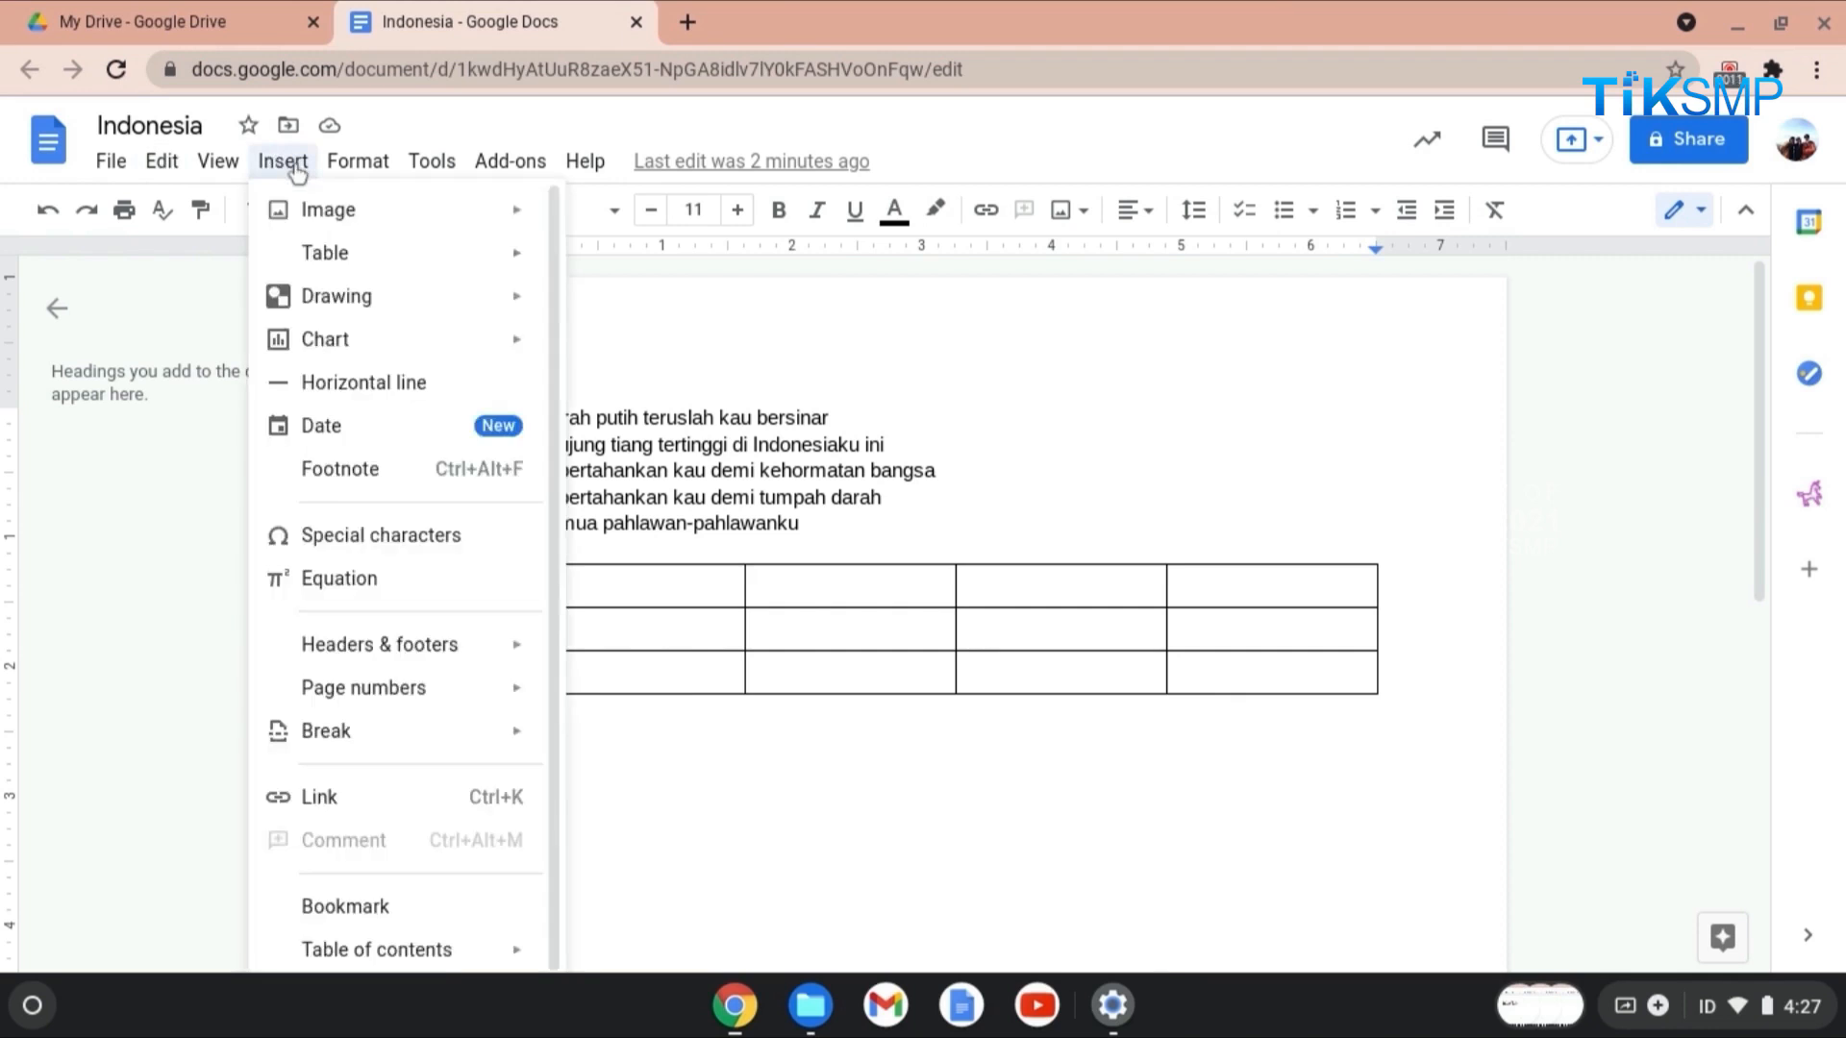
{"action": "mouse_move", "coordinate": [296, 211]}
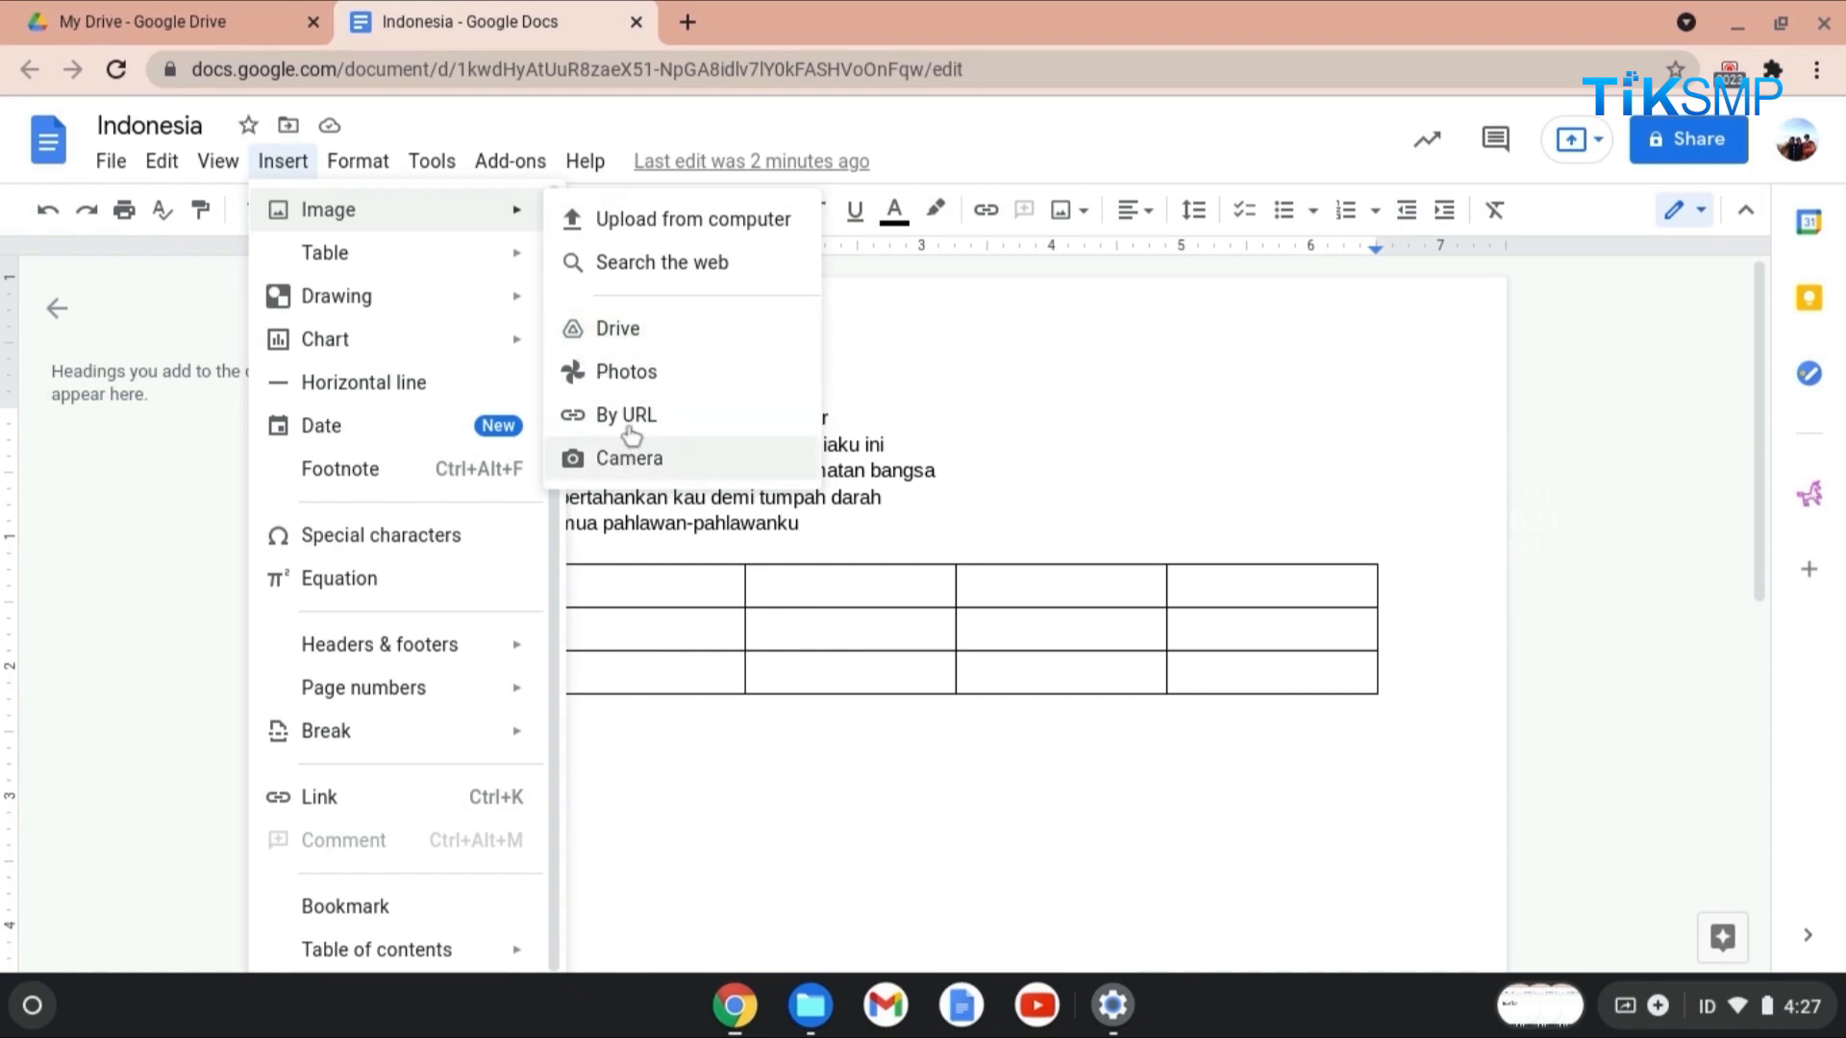
{"action": "left_click", "coordinate": [676, 223]}
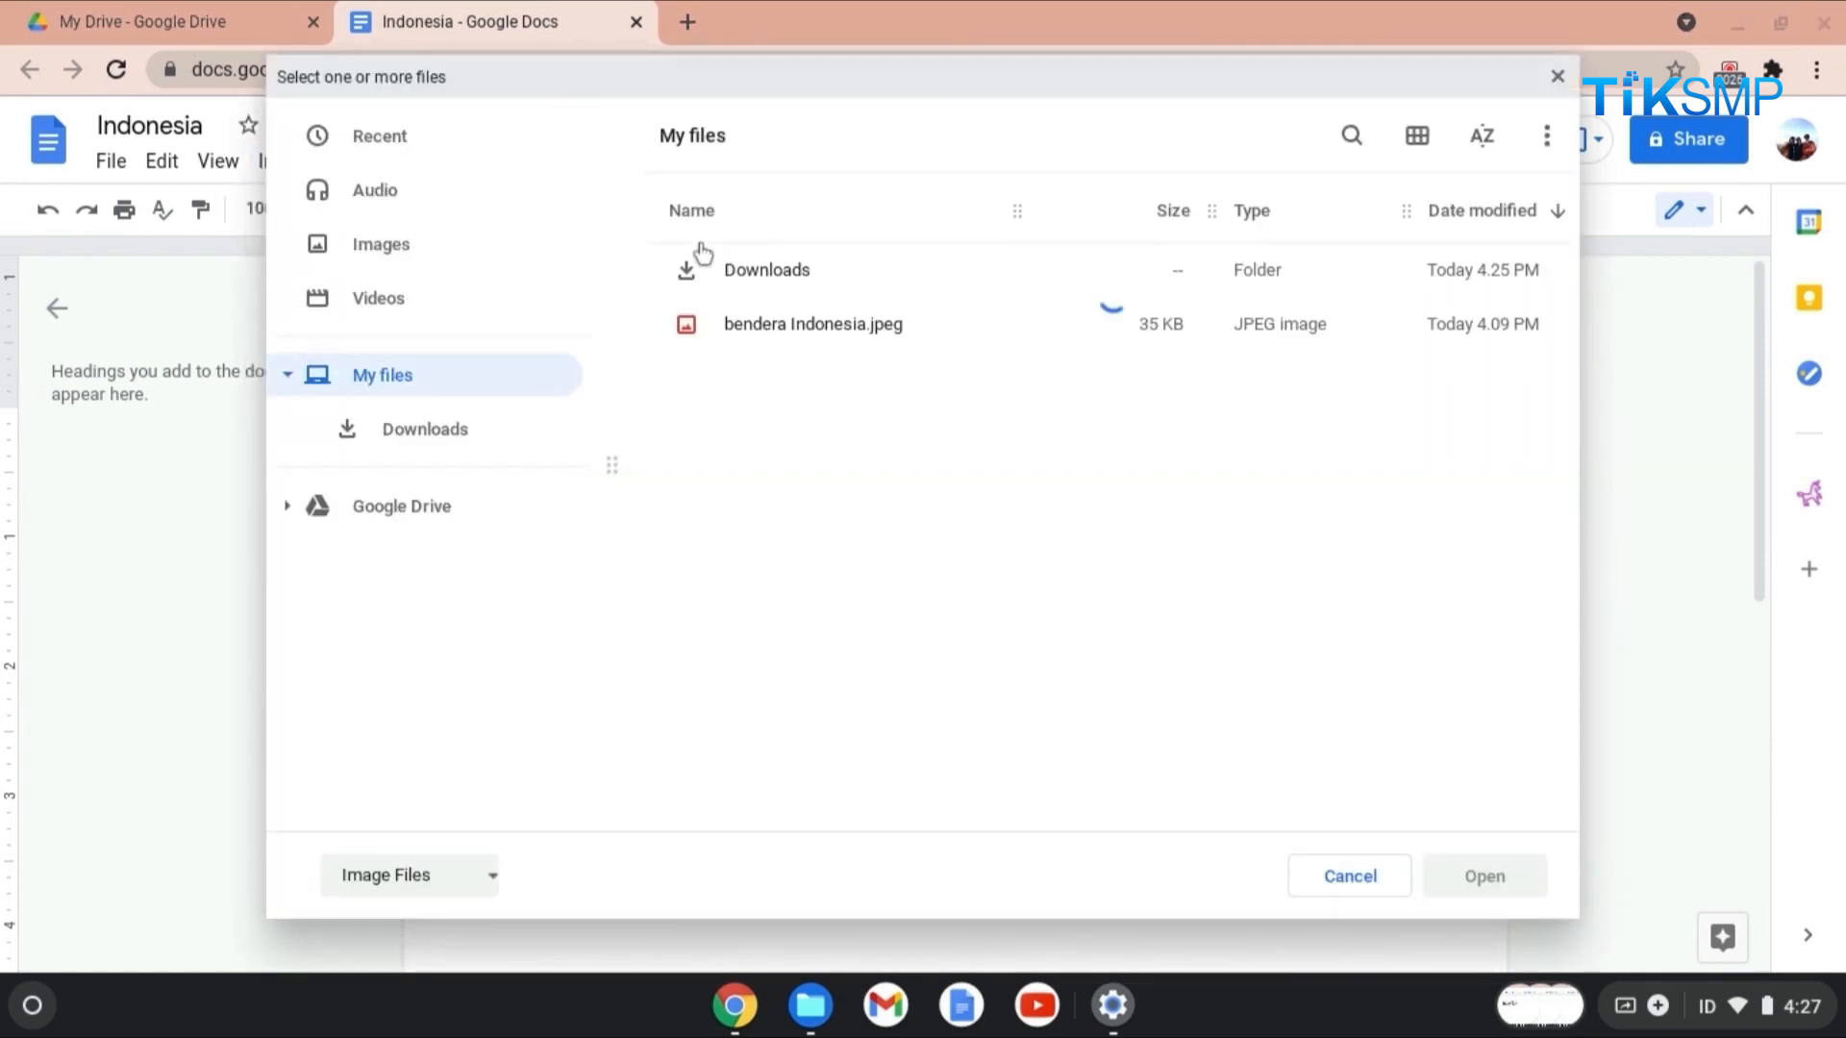
{"action": "double_click", "coordinate": [754, 325]}
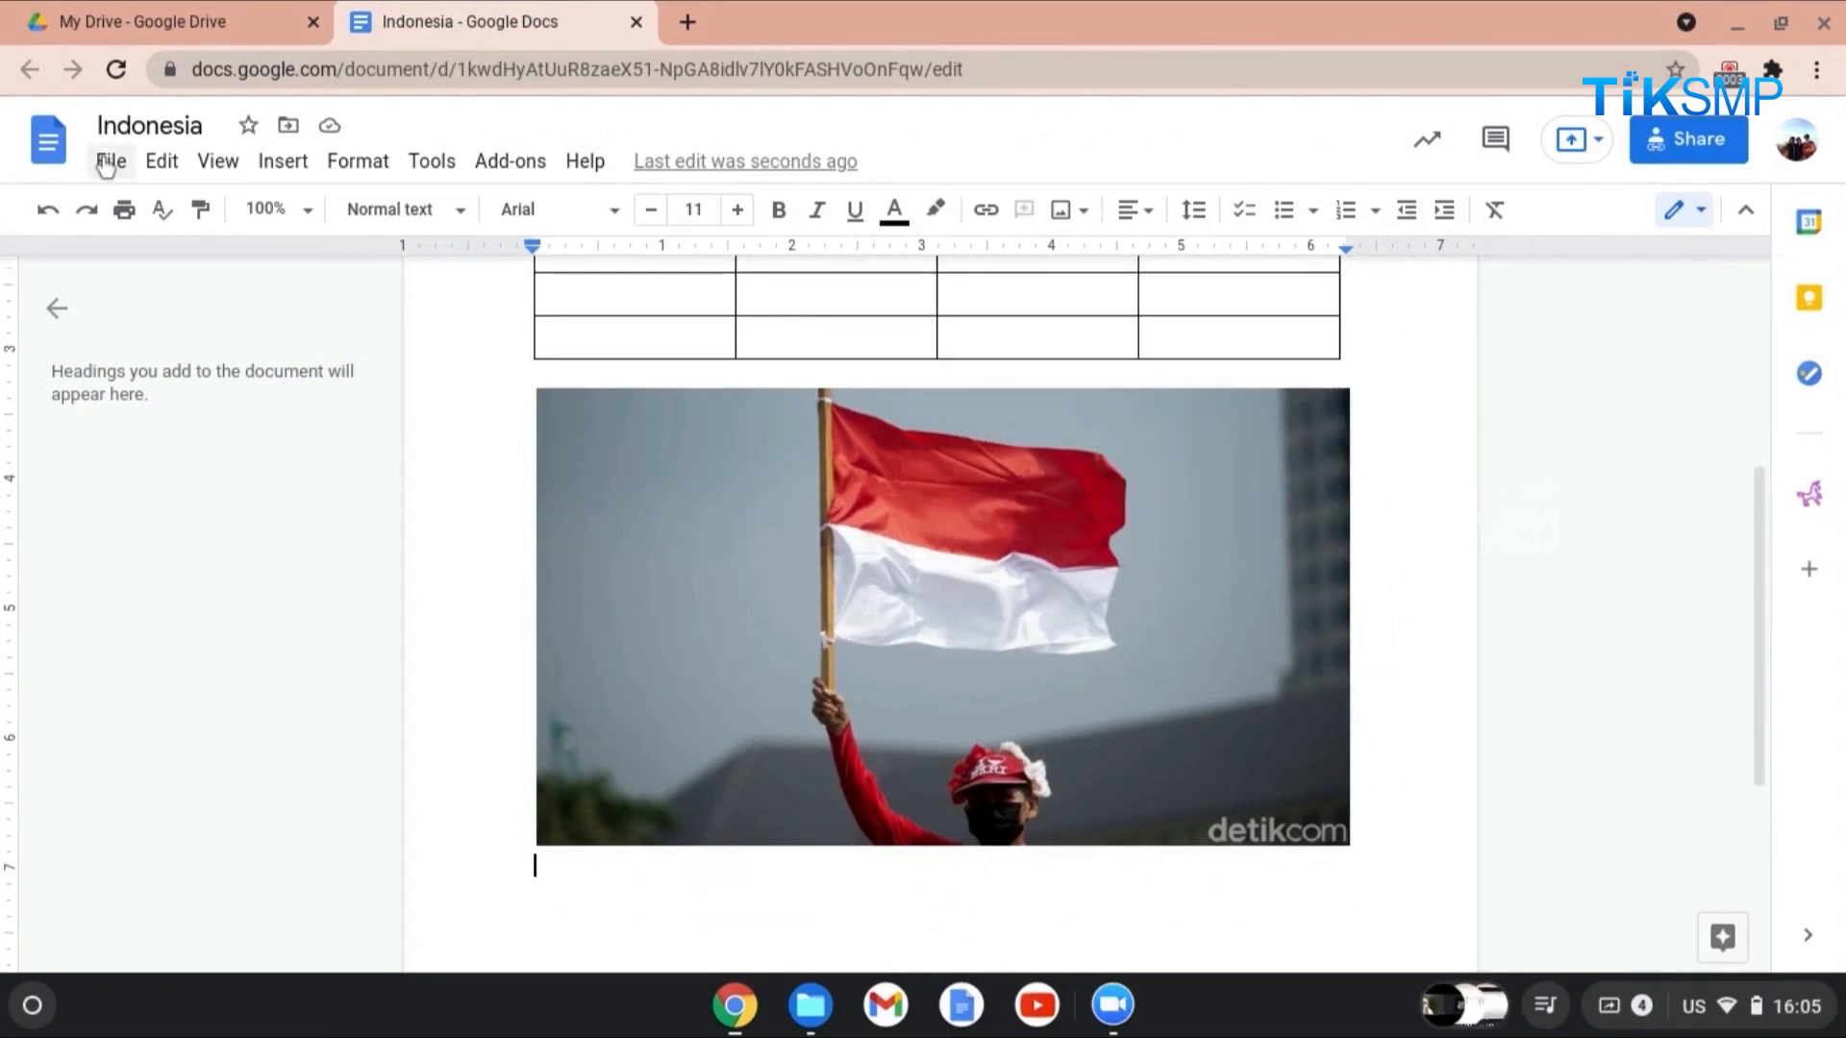
Step: Set the paper size to A4 (8.27" x 11.69") in the document's page setup
{"action": "left_click", "coordinate": [108, 165]}
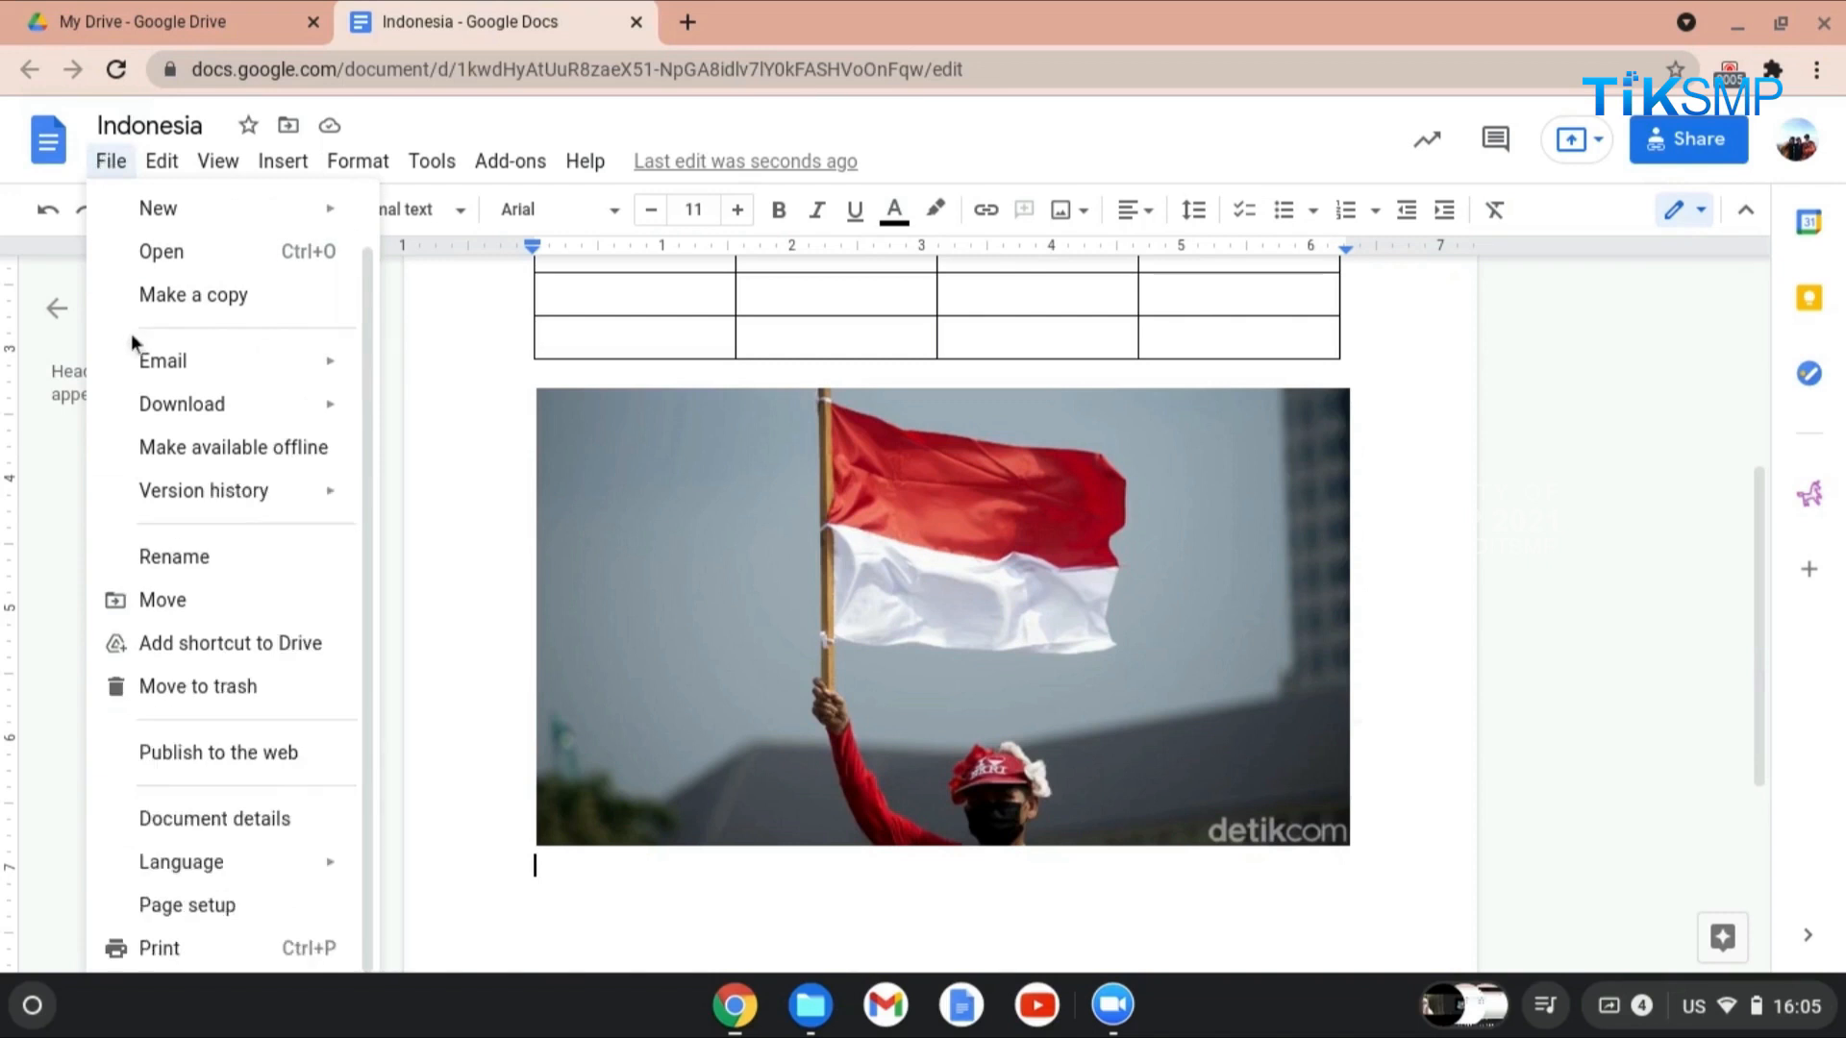
{"action": "left_click", "coordinate": [186, 905]}
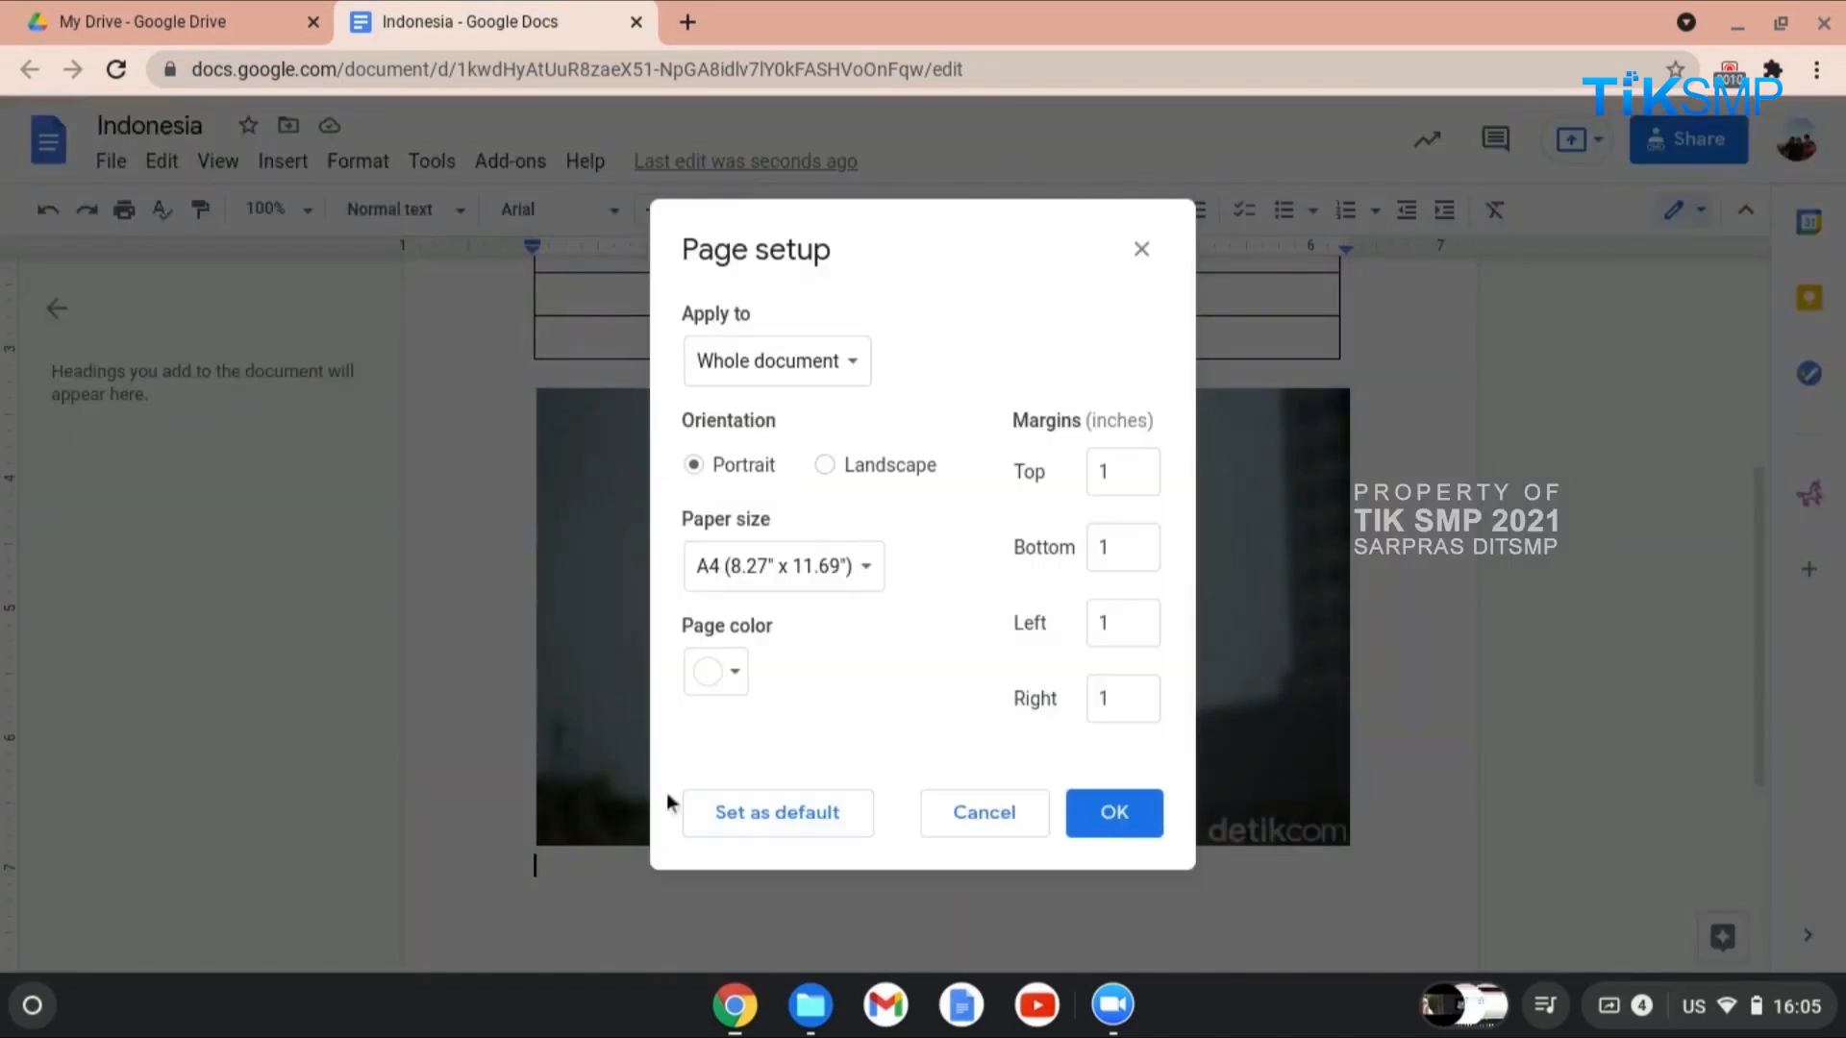
{"action": "left_click", "coordinate": [863, 595]}
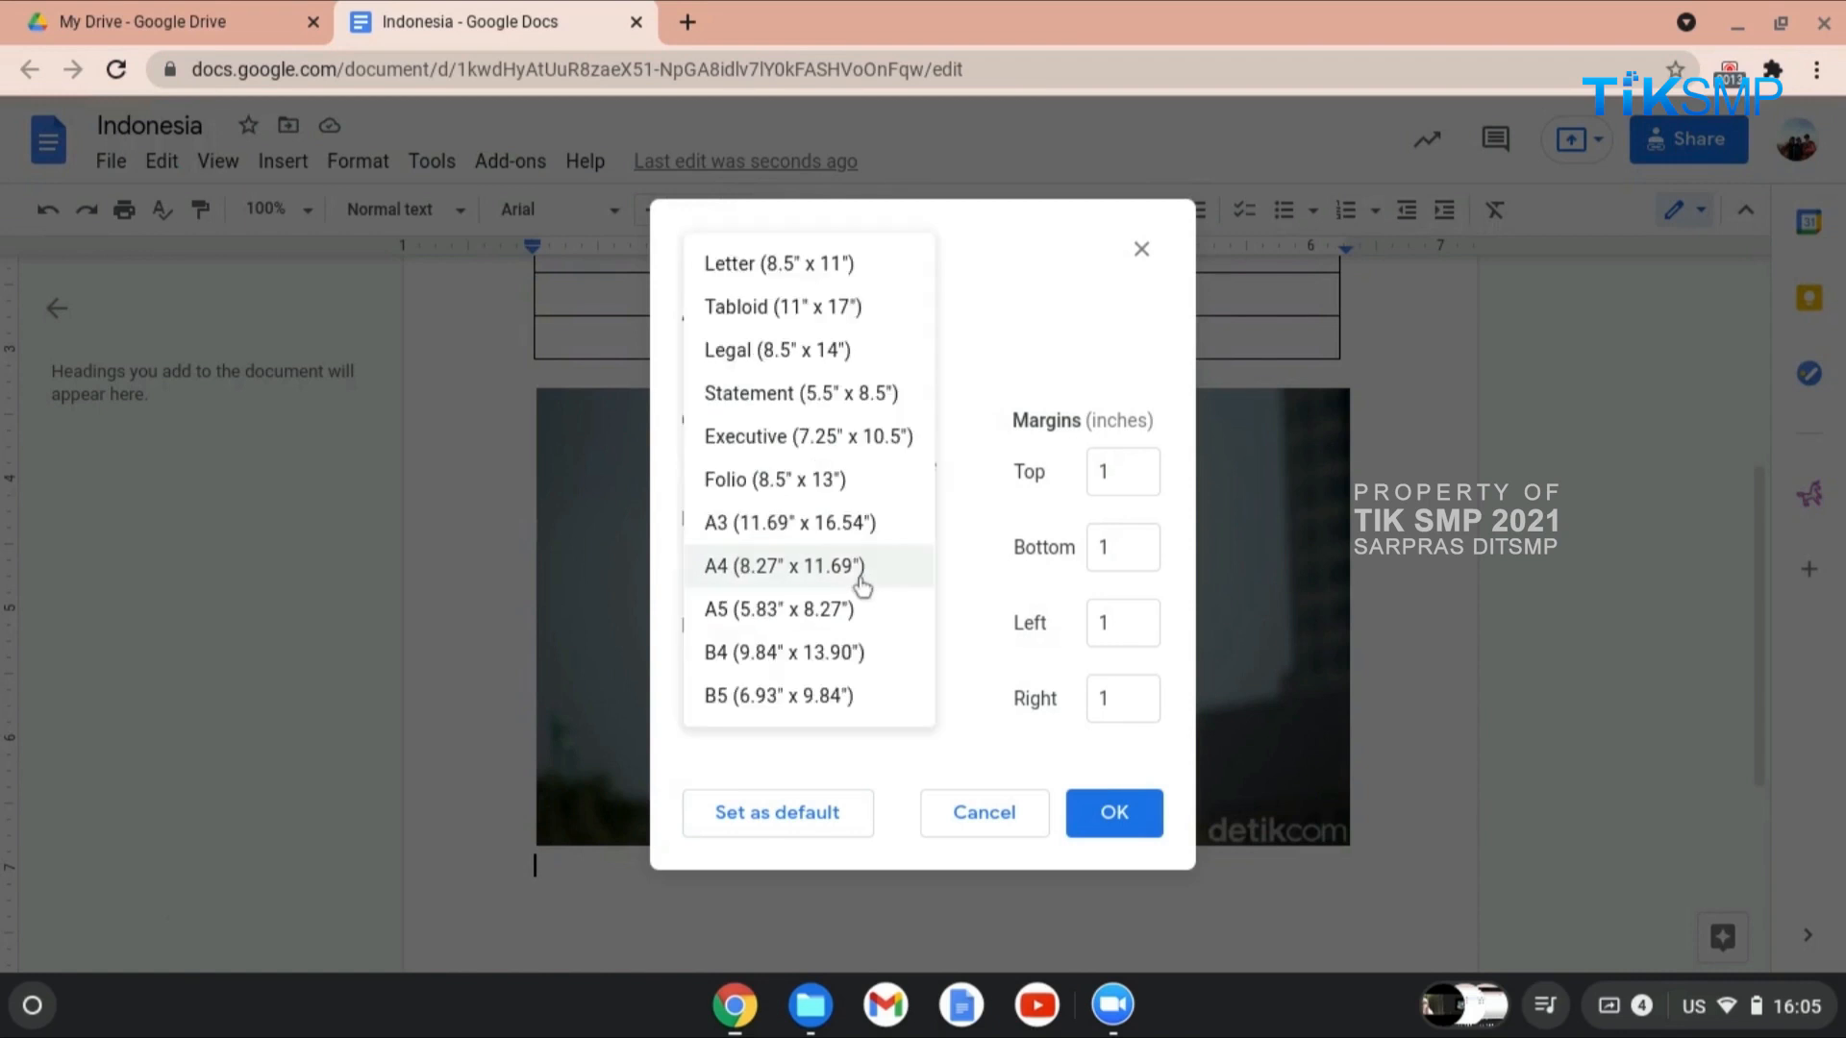
{"action": "left_click", "coordinate": [840, 579]}
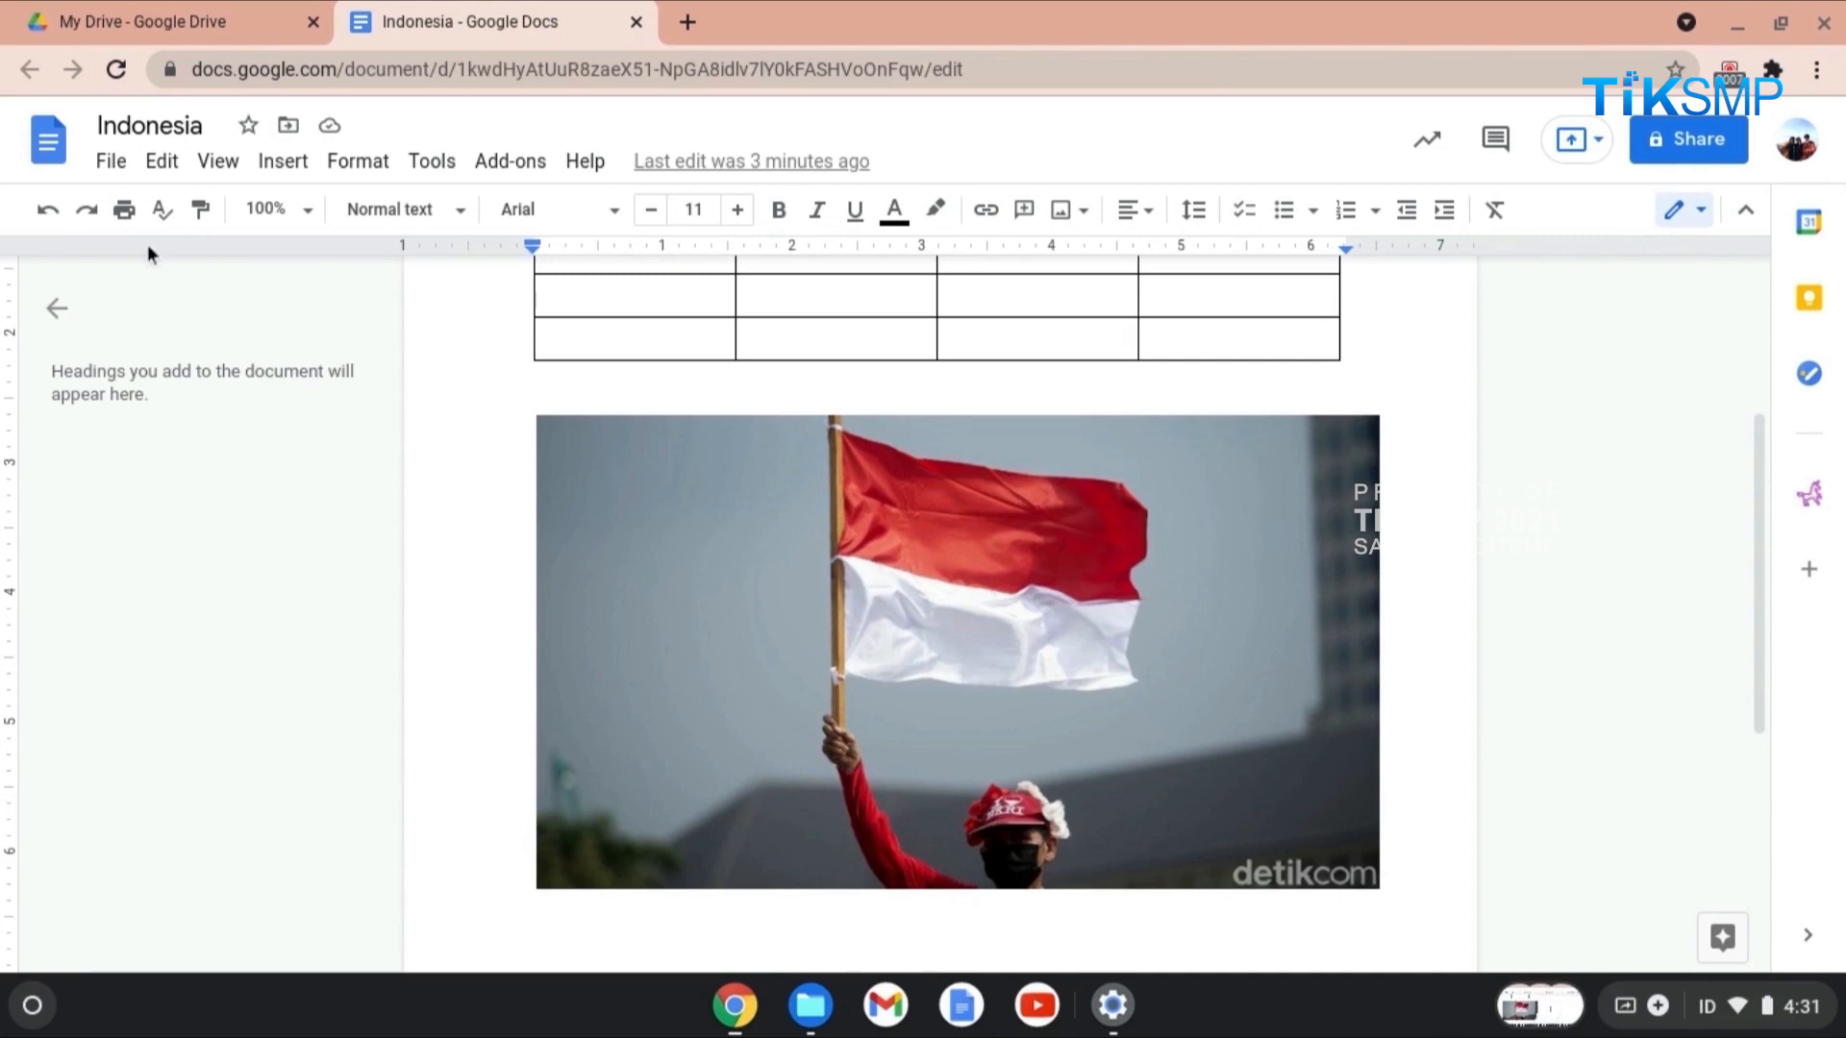
Step: Make a copy of the Indonesia document in My Drive named "Tanah Airku"
{"action": "left_click", "coordinate": [112, 163]}
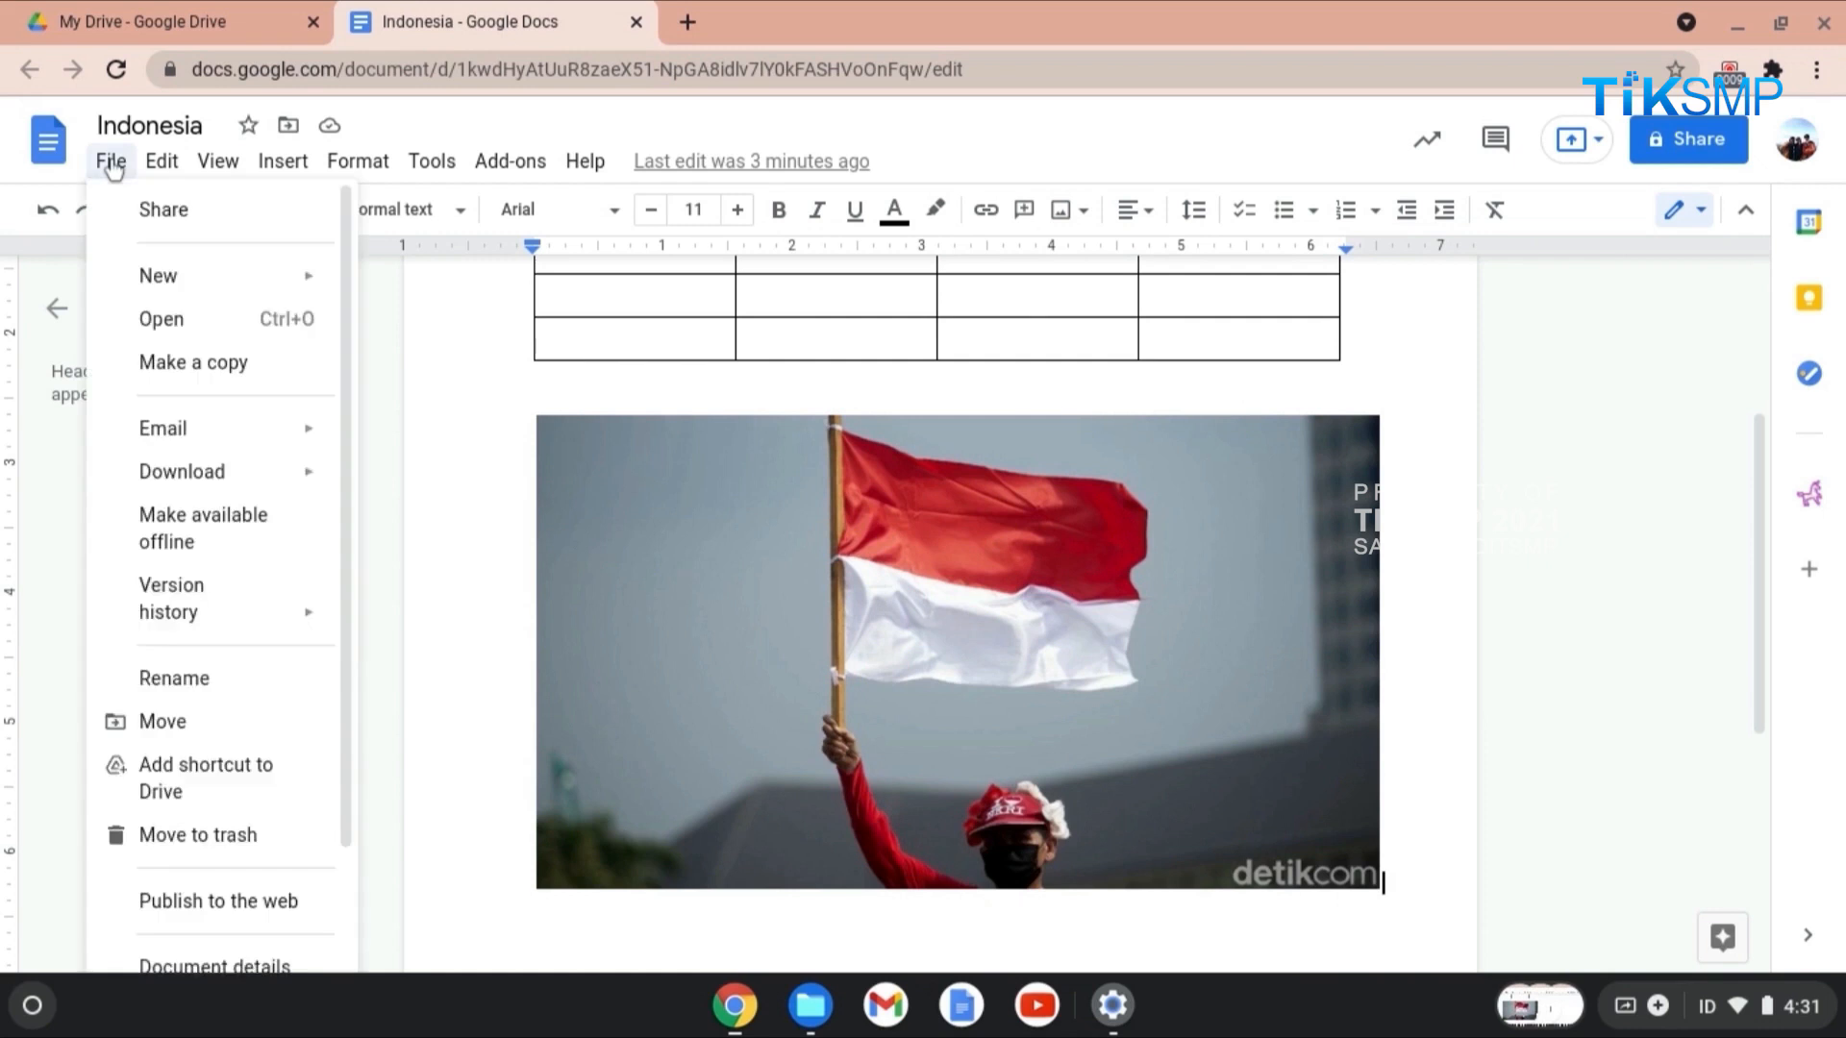
{"action": "left_click", "coordinate": [151, 371]}
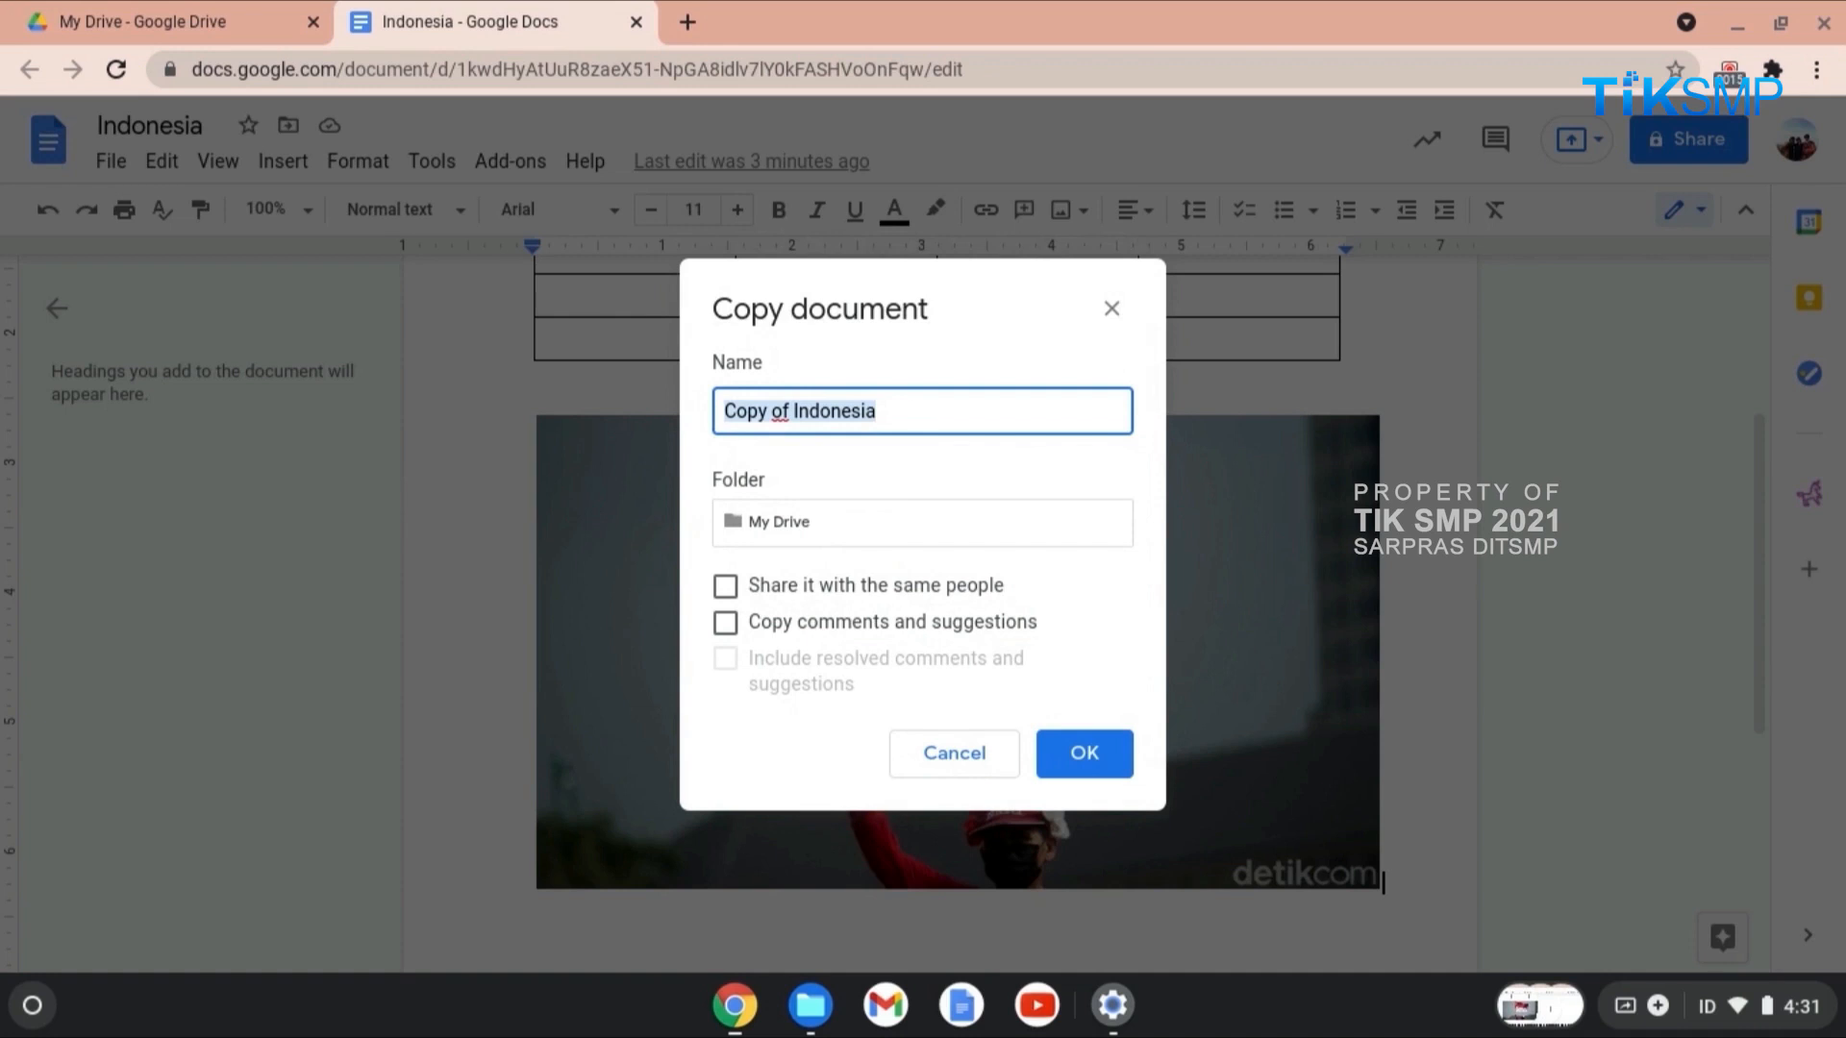
{"action": "type", "text": "Tanah Airku"}
{"action": "left_click", "coordinate": [1091, 754]}
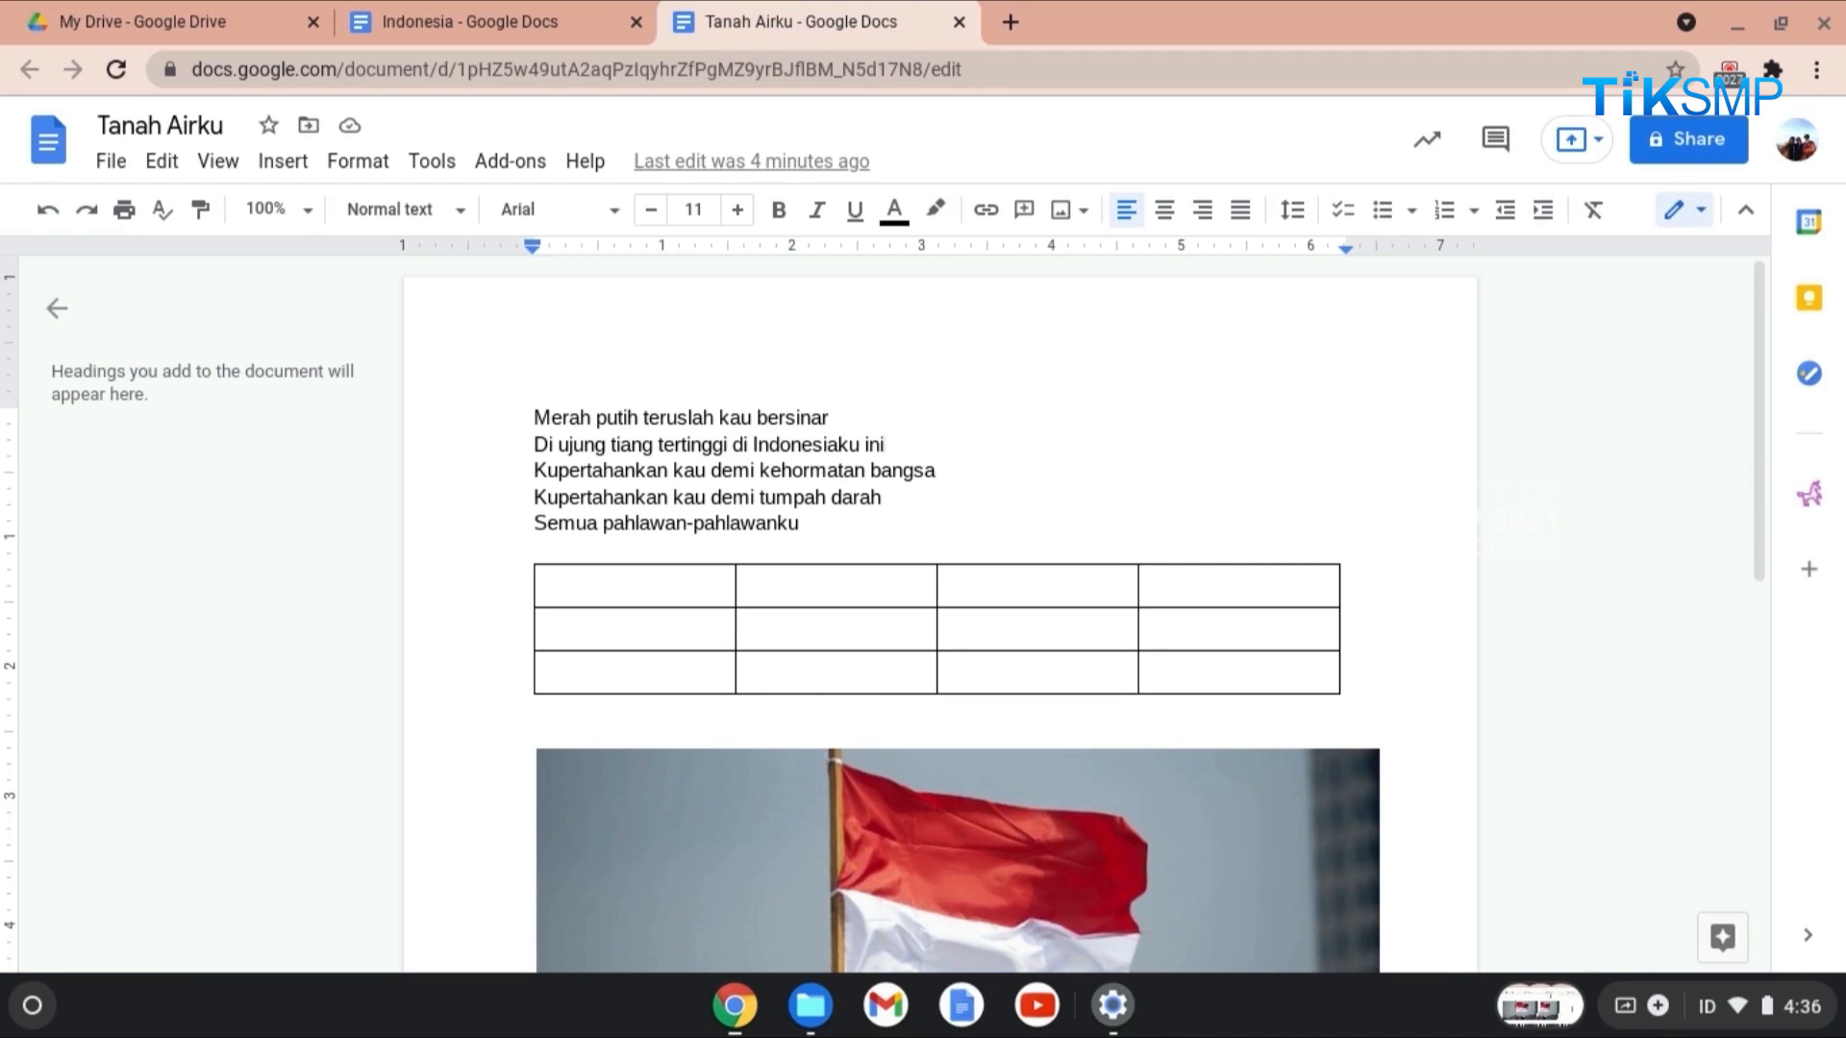
Step: Create an English translation of the Tanah Airku document, keeping the suggested title "Translated copy of Tanah Airku"
{"action": "left_click", "coordinate": [432, 161]}
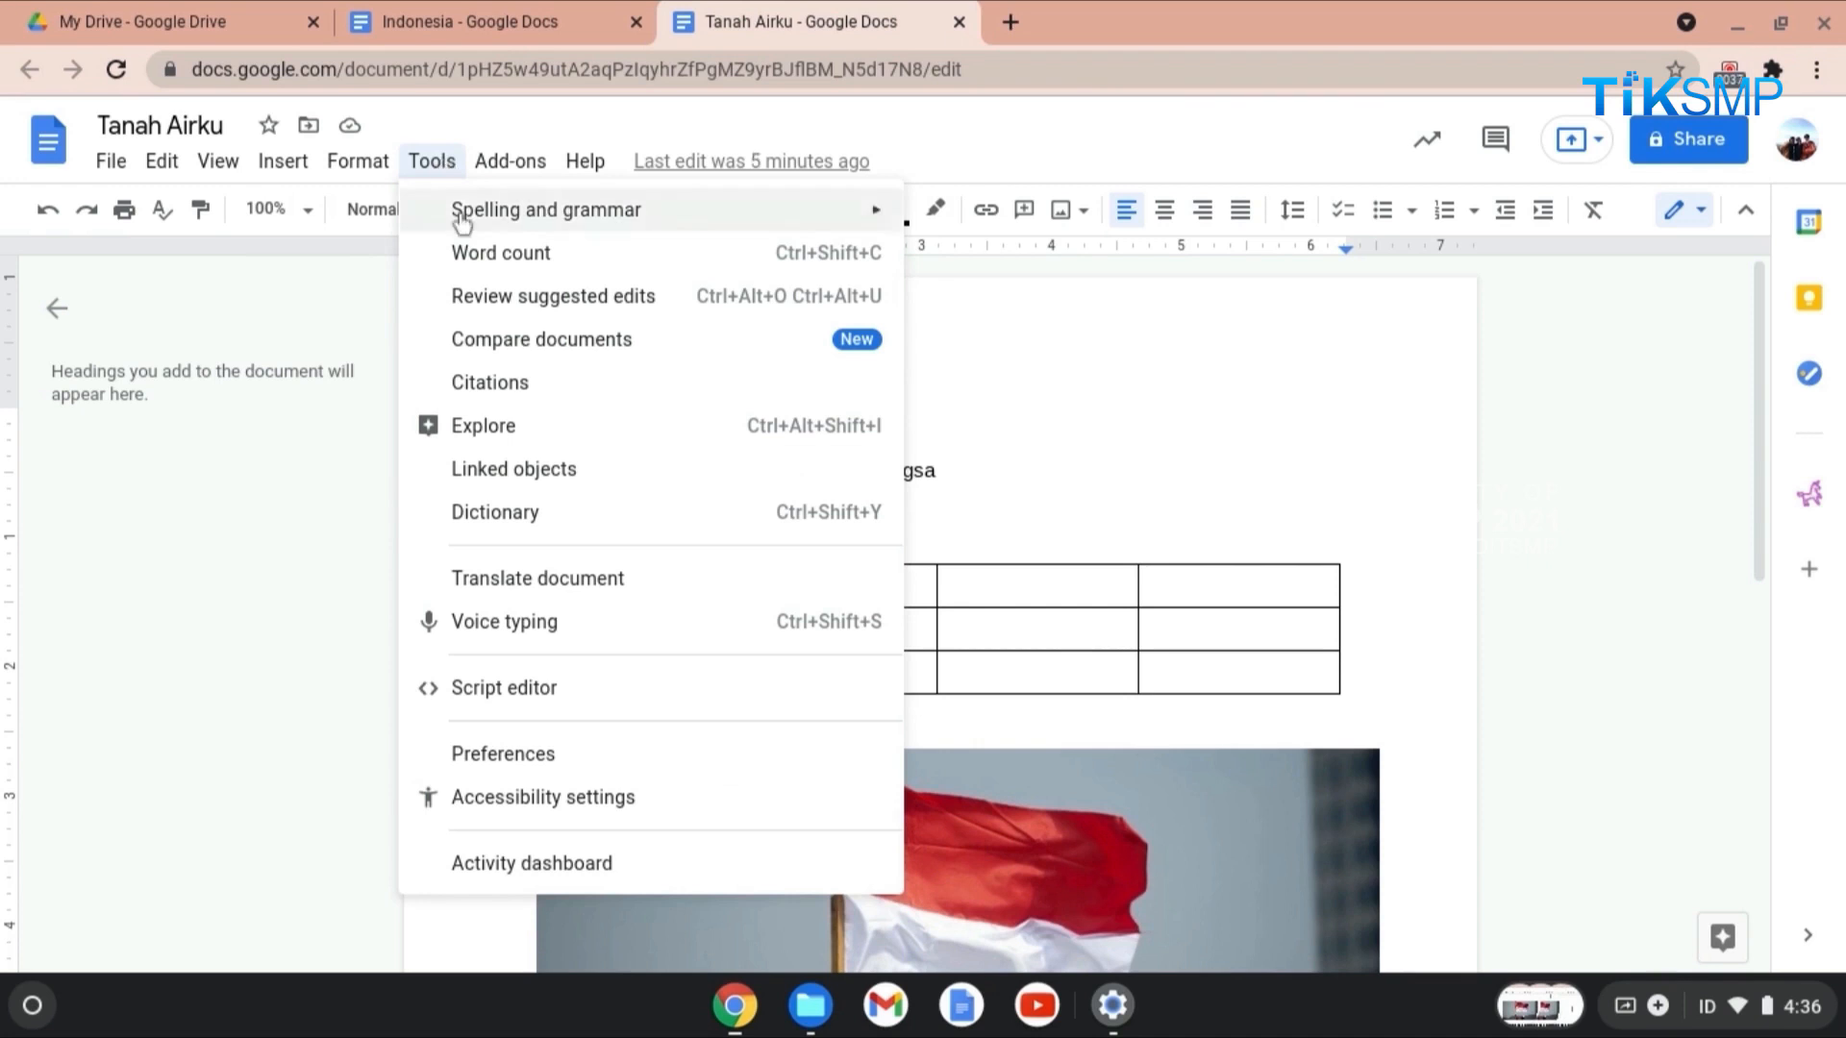
{"action": "left_click", "coordinate": [534, 580]}
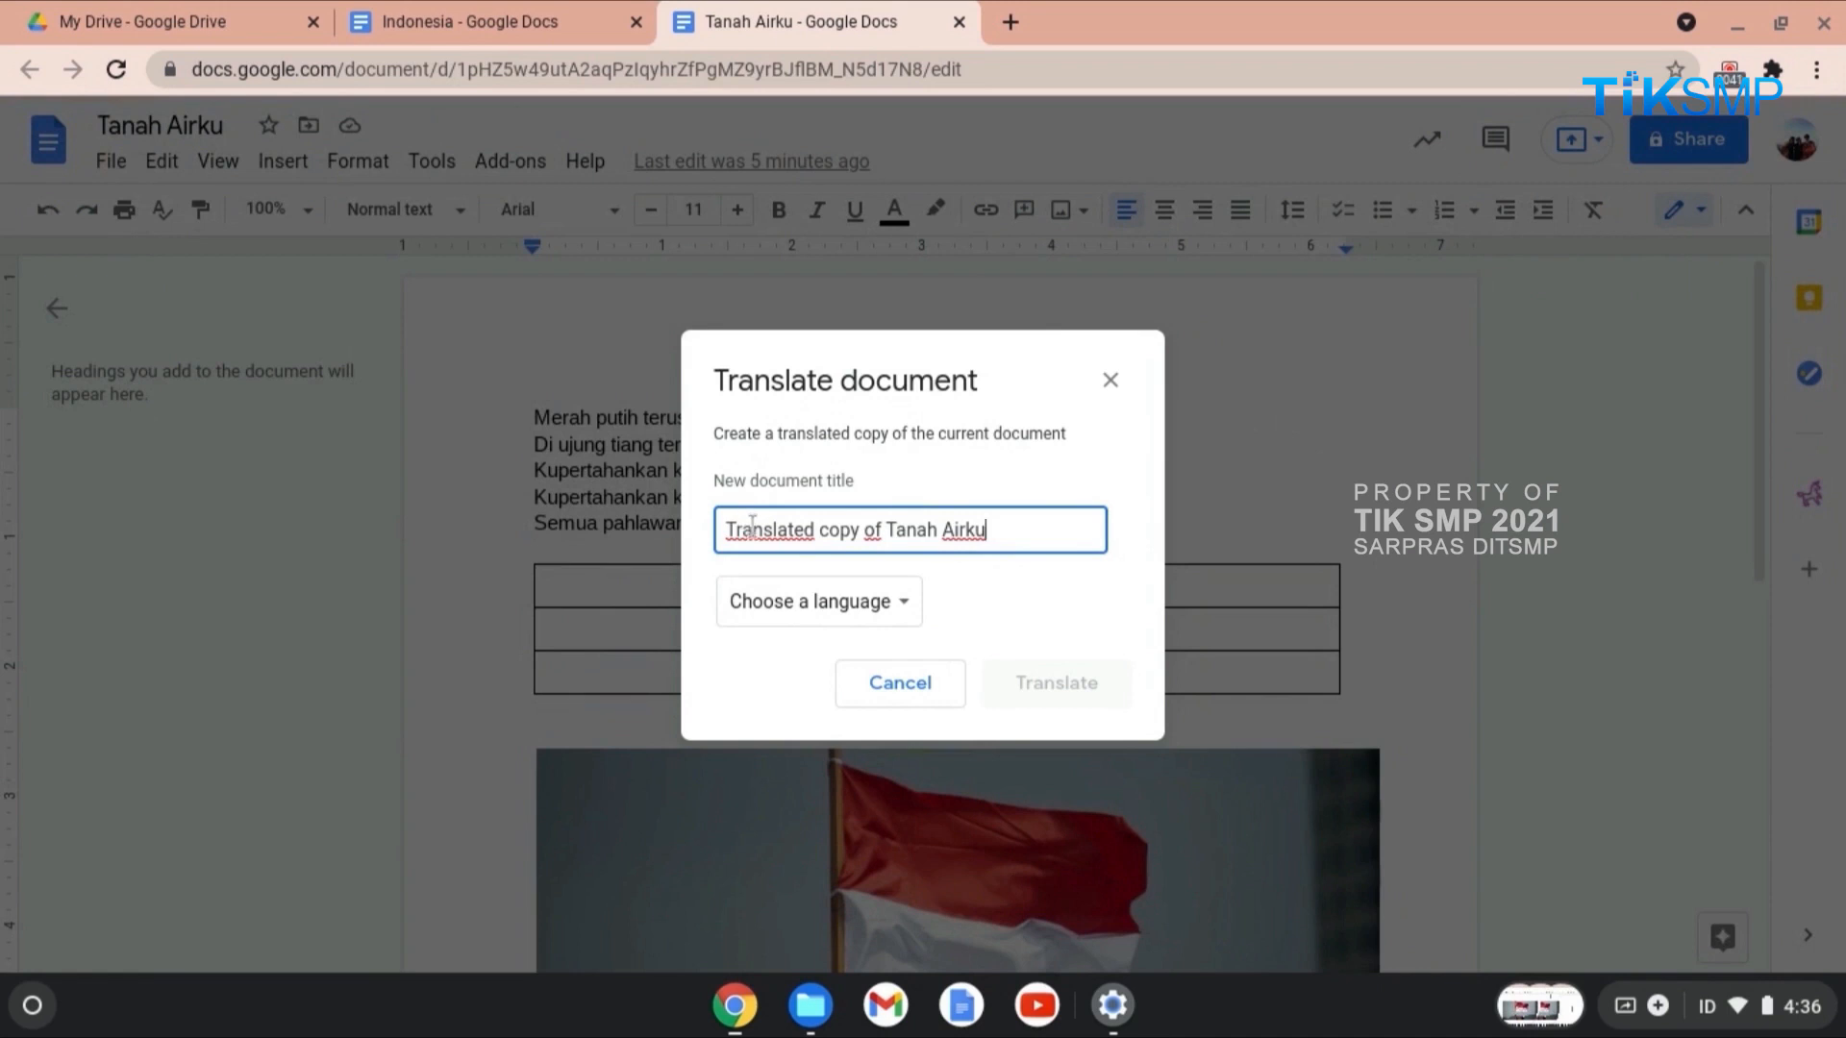
{"action": "left_click", "coordinate": [828, 604]}
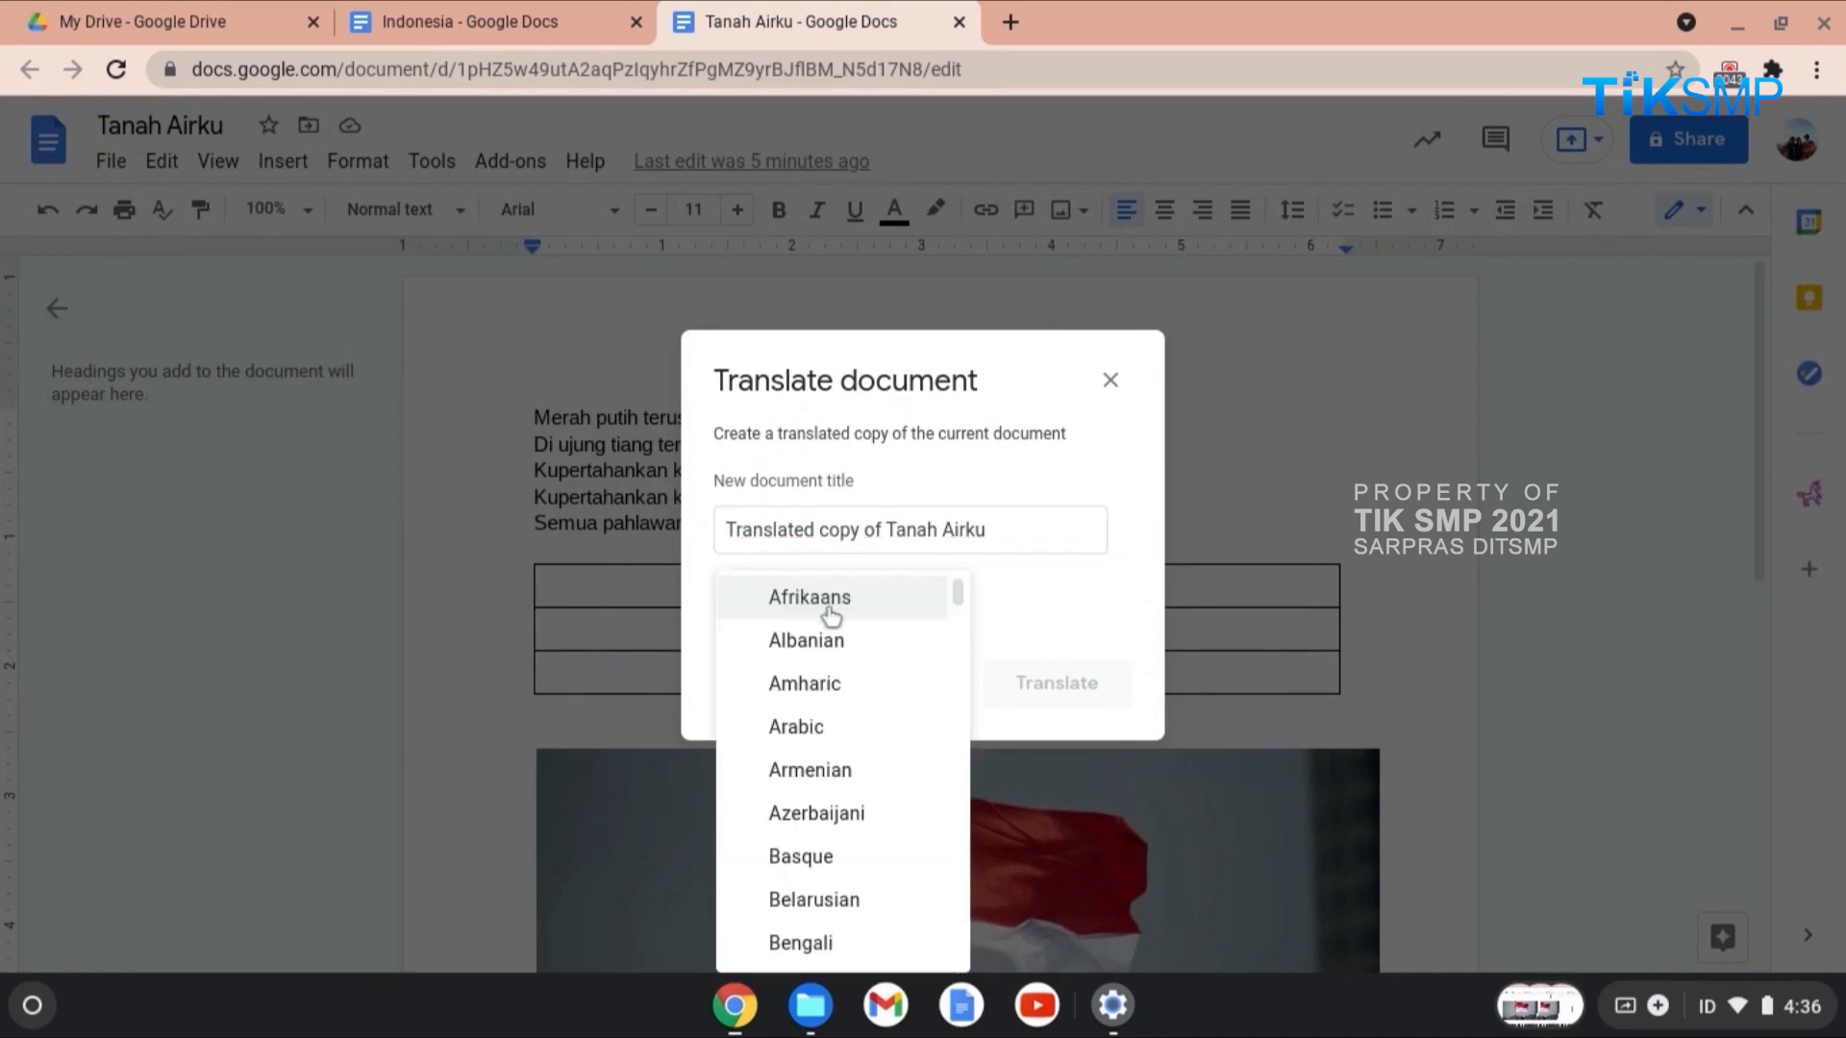
{"action": "left_click_drag", "start_coordinate": [956, 590], "coordinate": [958, 665]}
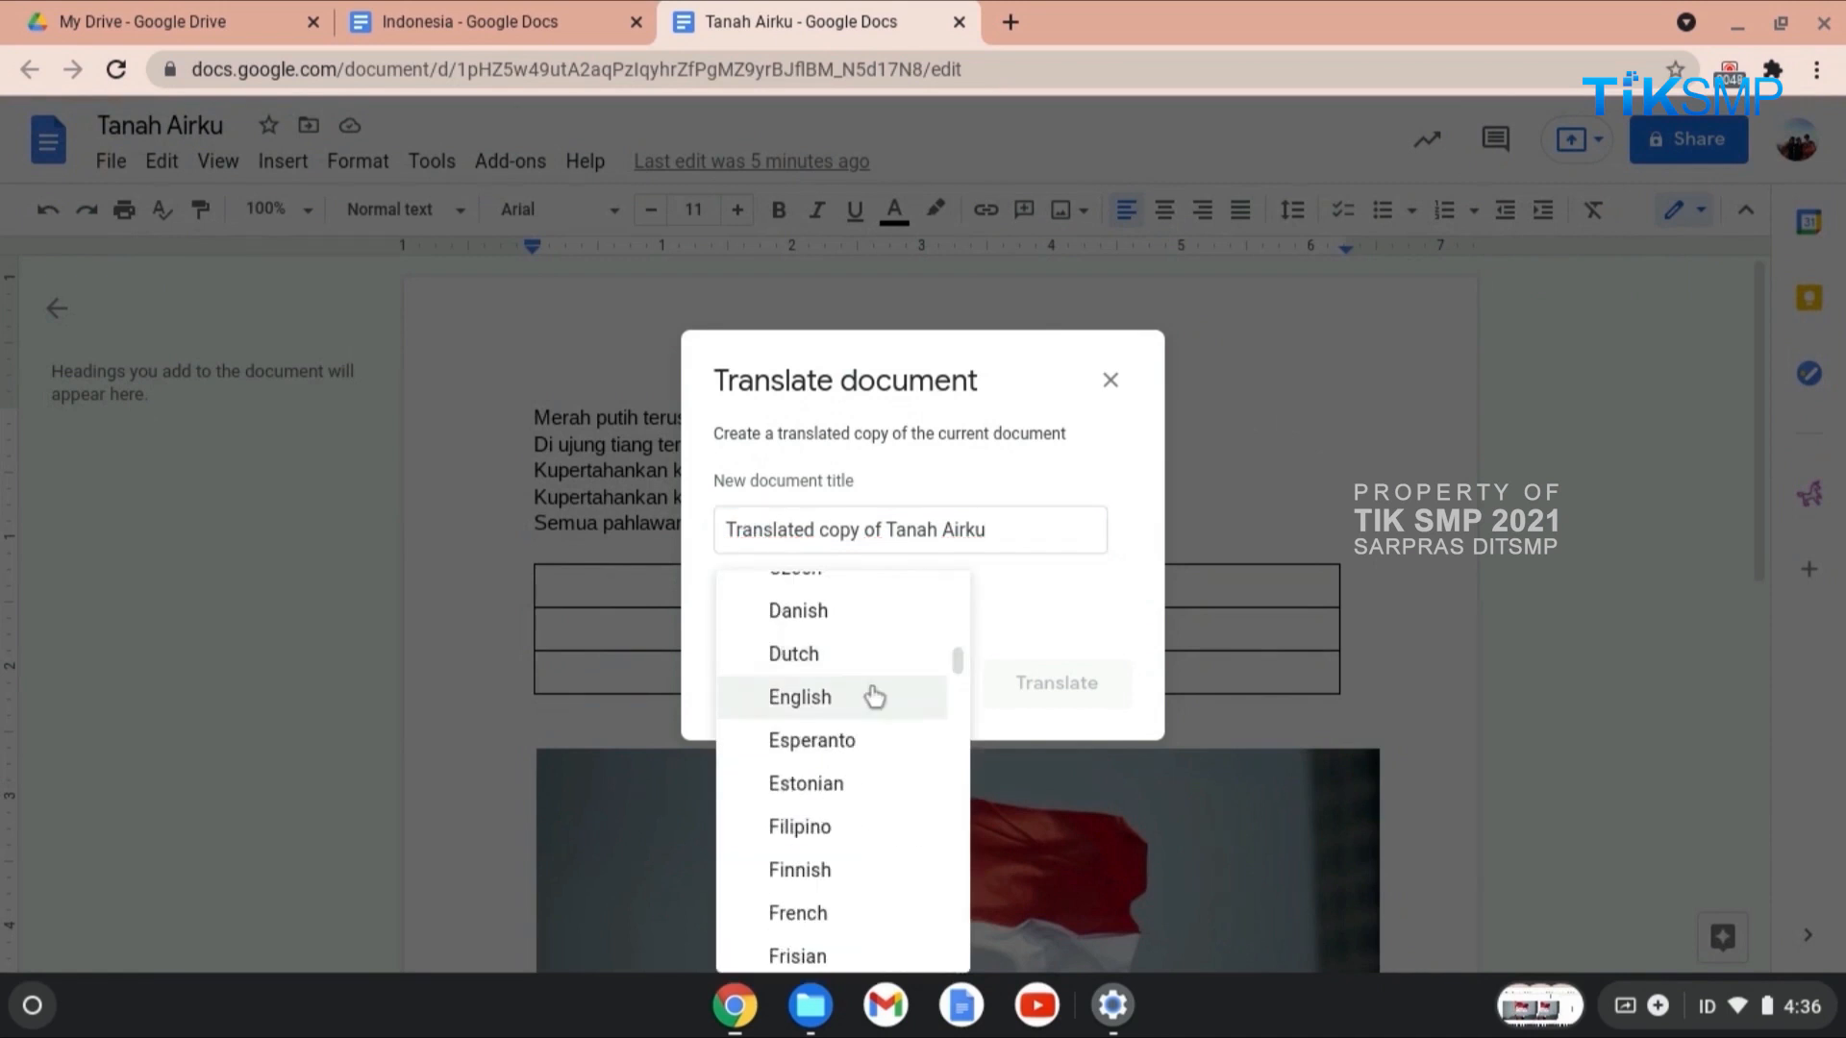
{"action": "left_click", "coordinate": [804, 696]}
{"action": "left_click", "coordinate": [1113, 688]}
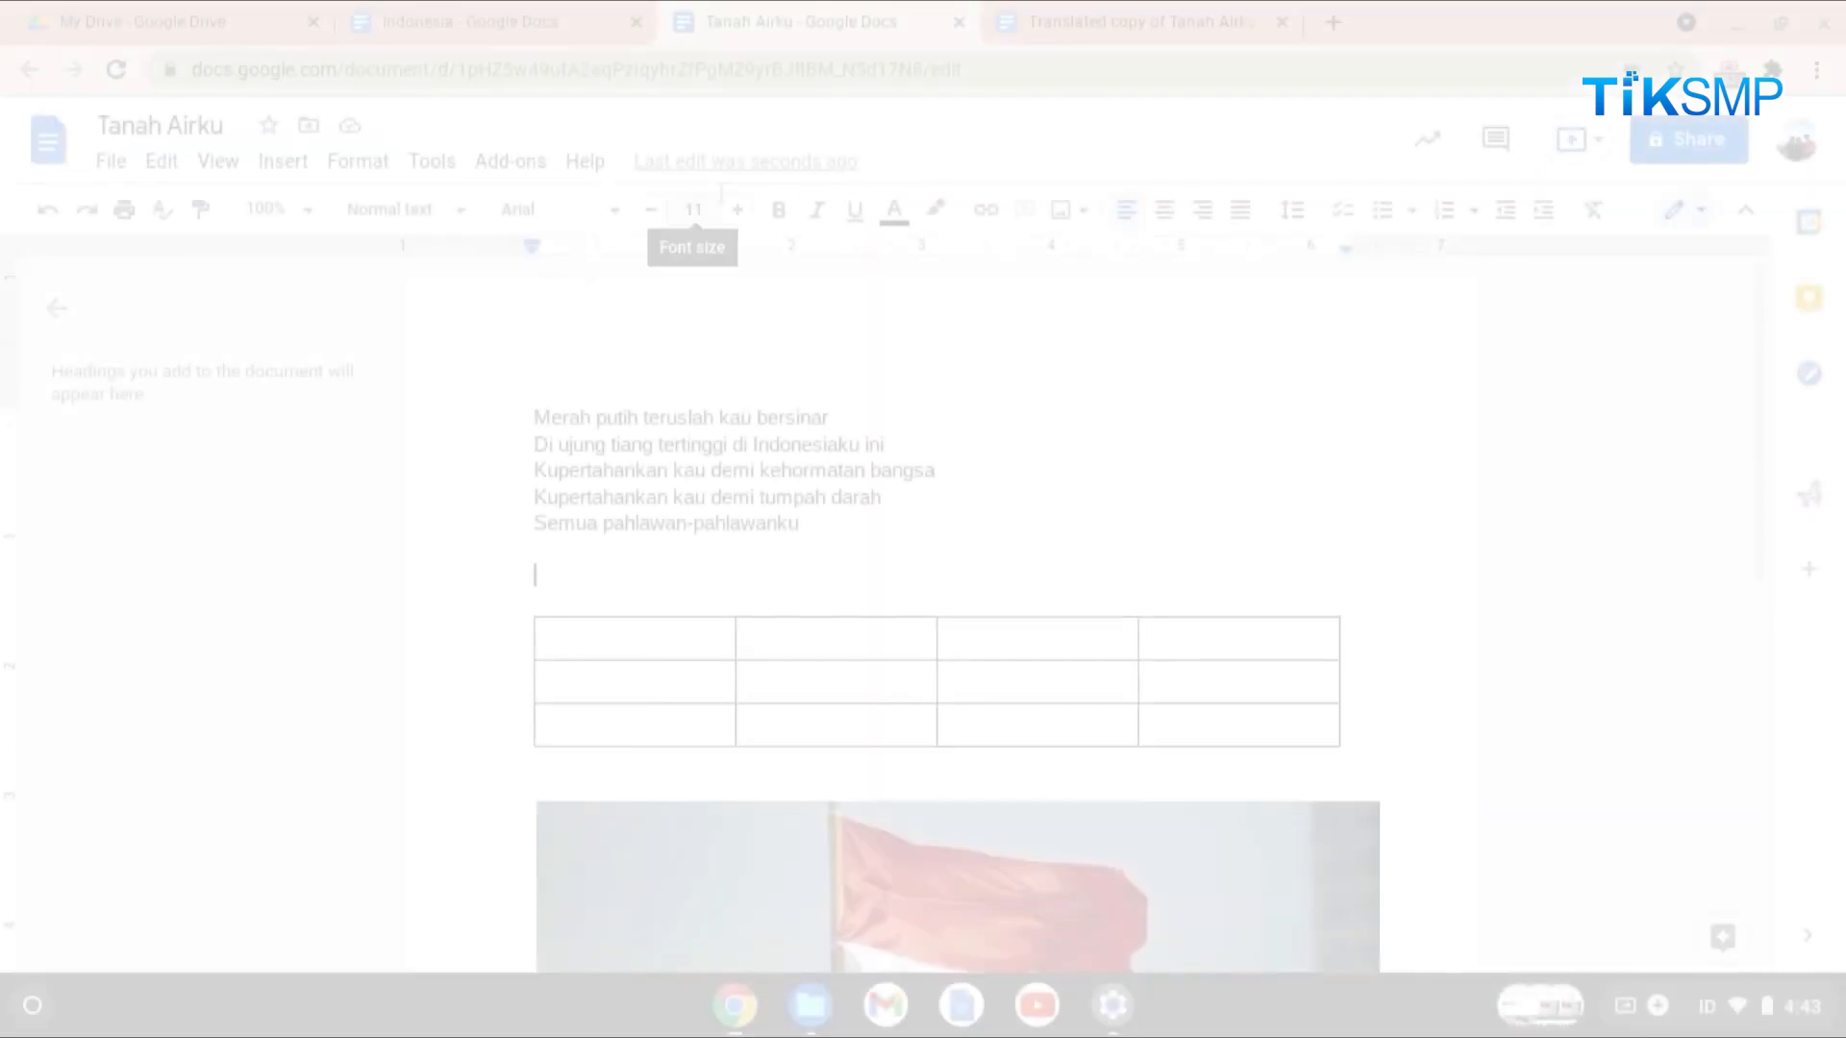
Step: Dictate a Bahasa Indonesia paragraph including "maju tak gentar membela yang benar" between the verse and the table using voice typing, and stop recording
{"action": "left_click", "coordinate": [431, 161]}
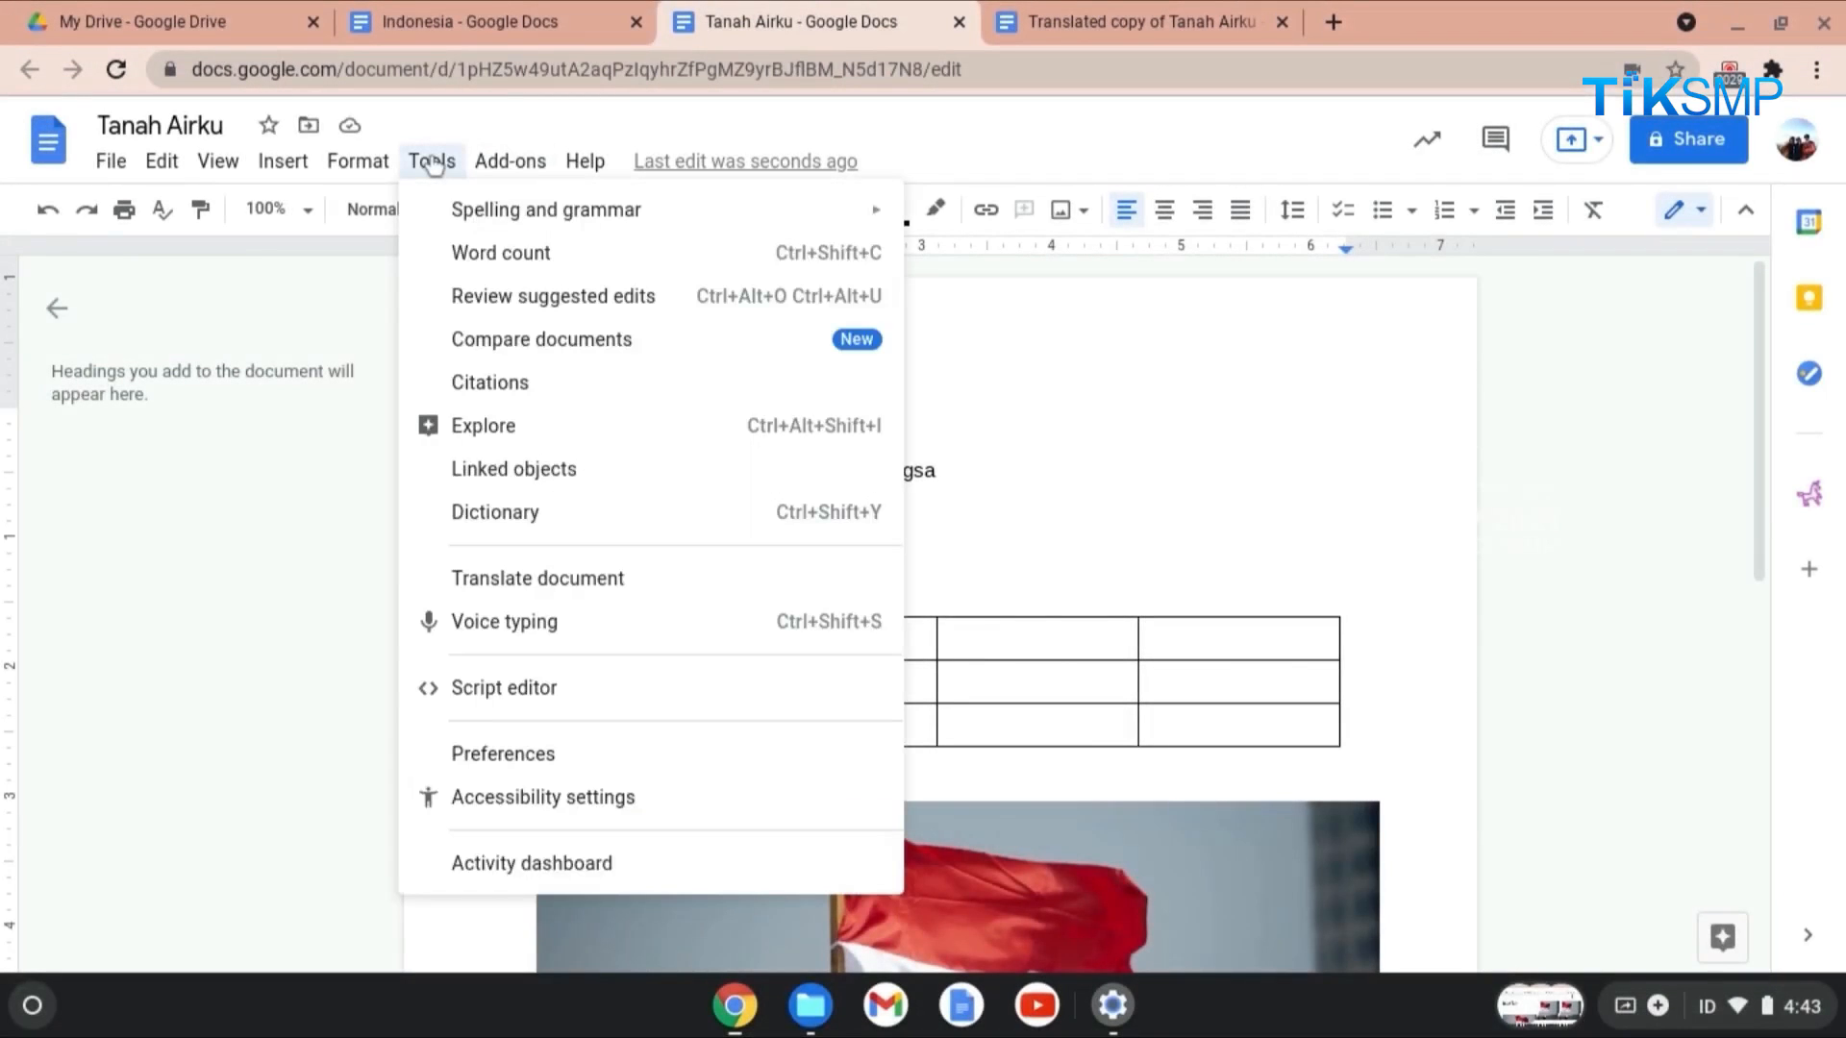
{"action": "left_click", "coordinate": [474, 623]}
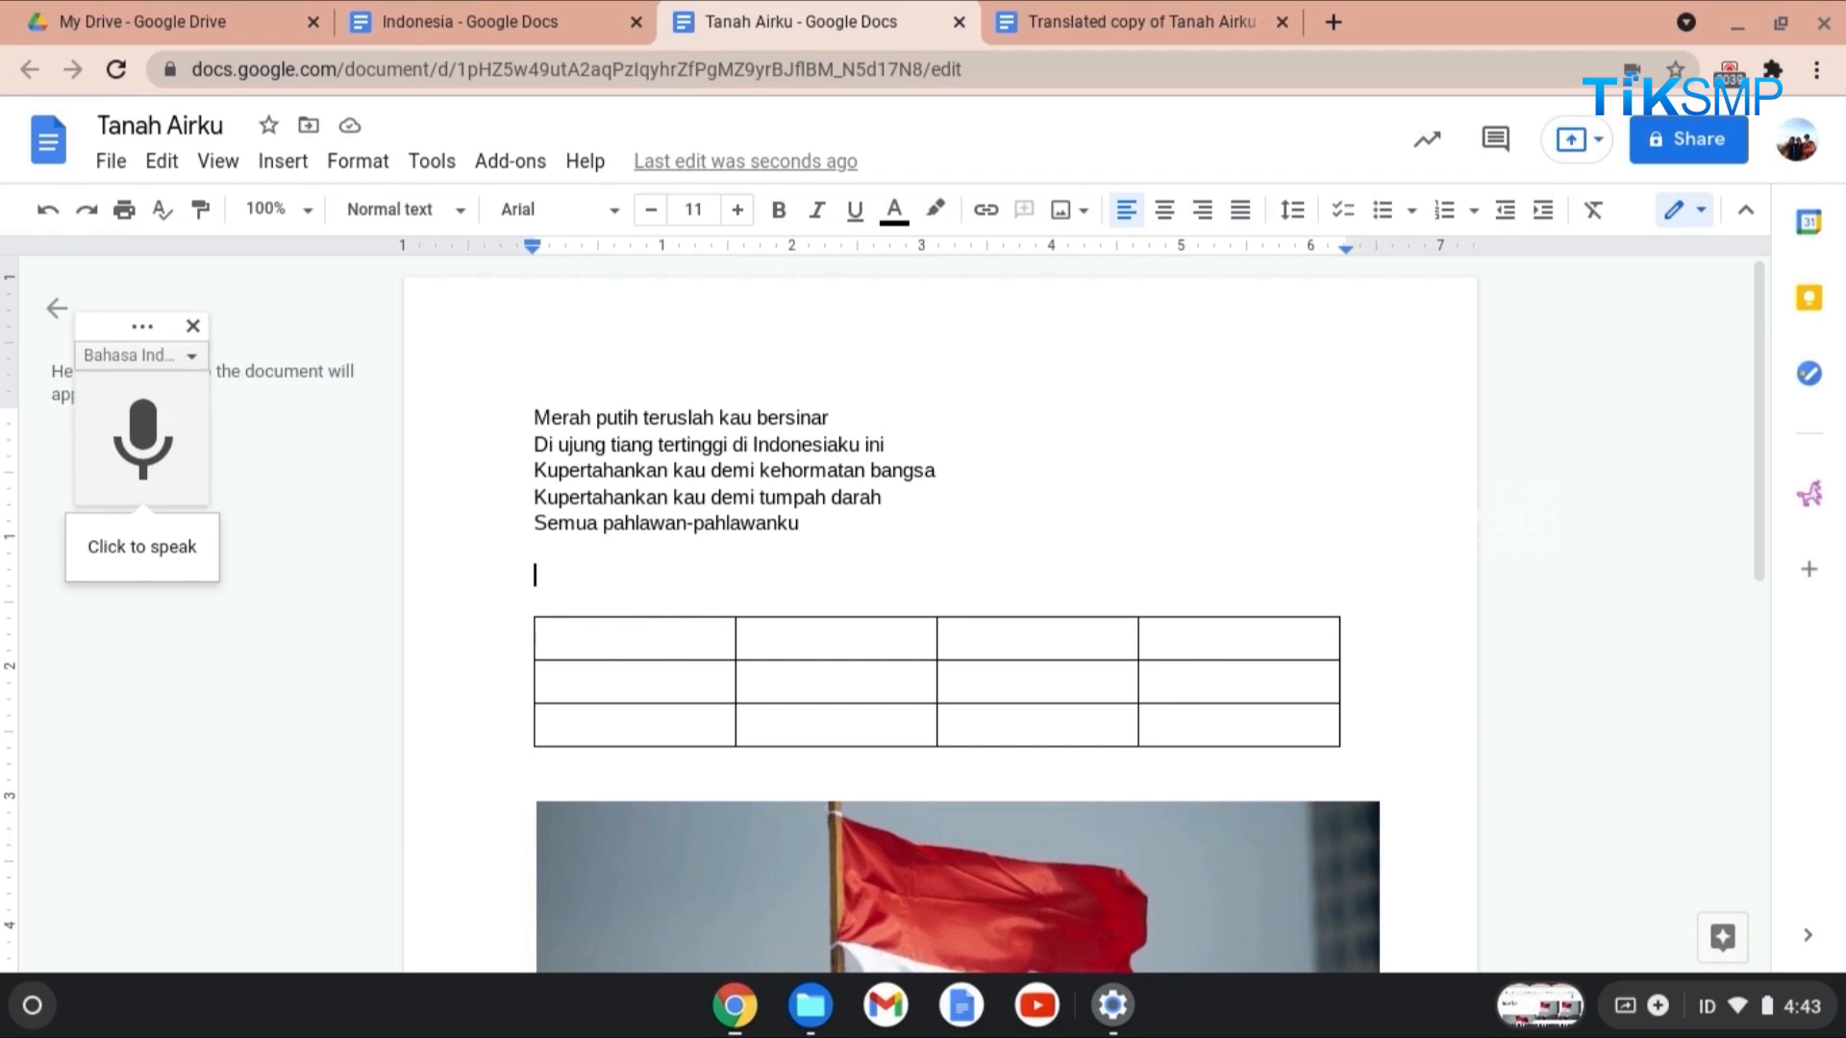
{"action": "left_click", "coordinate": [181, 354]}
{"action": "left_click", "coordinate": [159, 488]}
{"action": "left_click", "coordinate": [144, 452]}
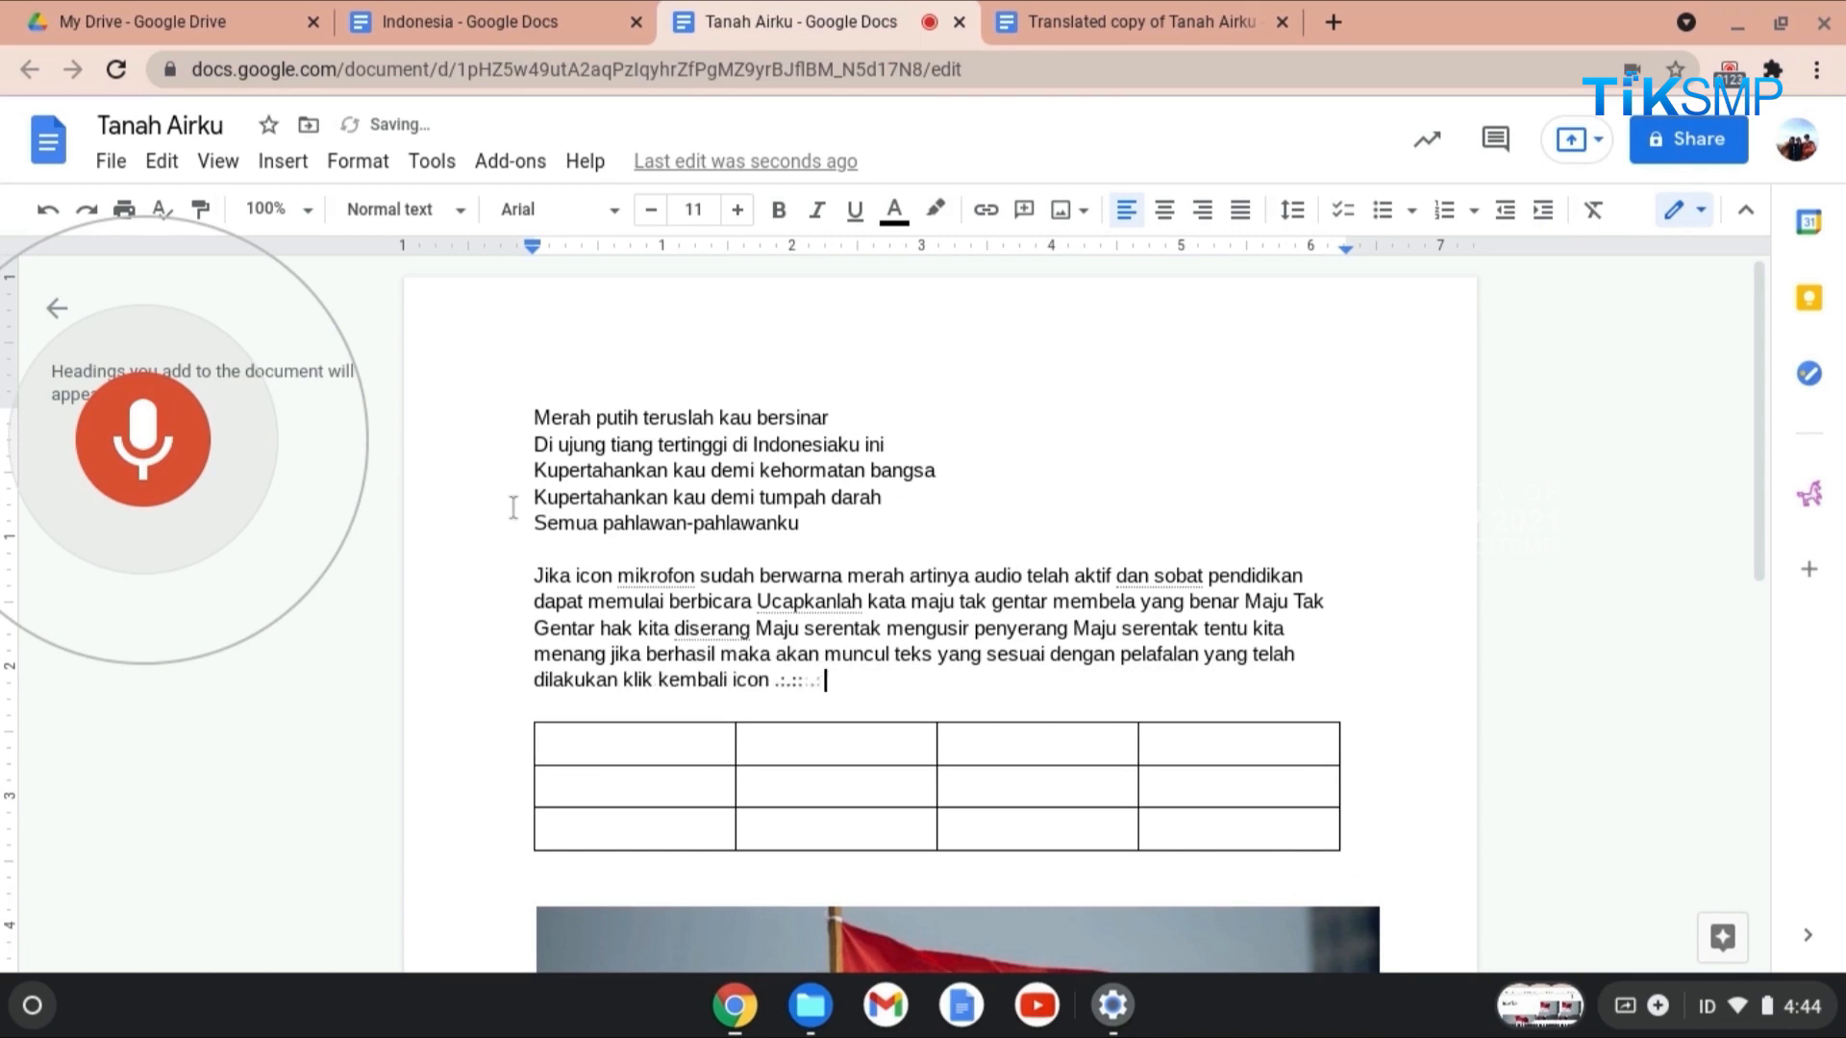
{"action": "left_click", "coordinate": [170, 445]}
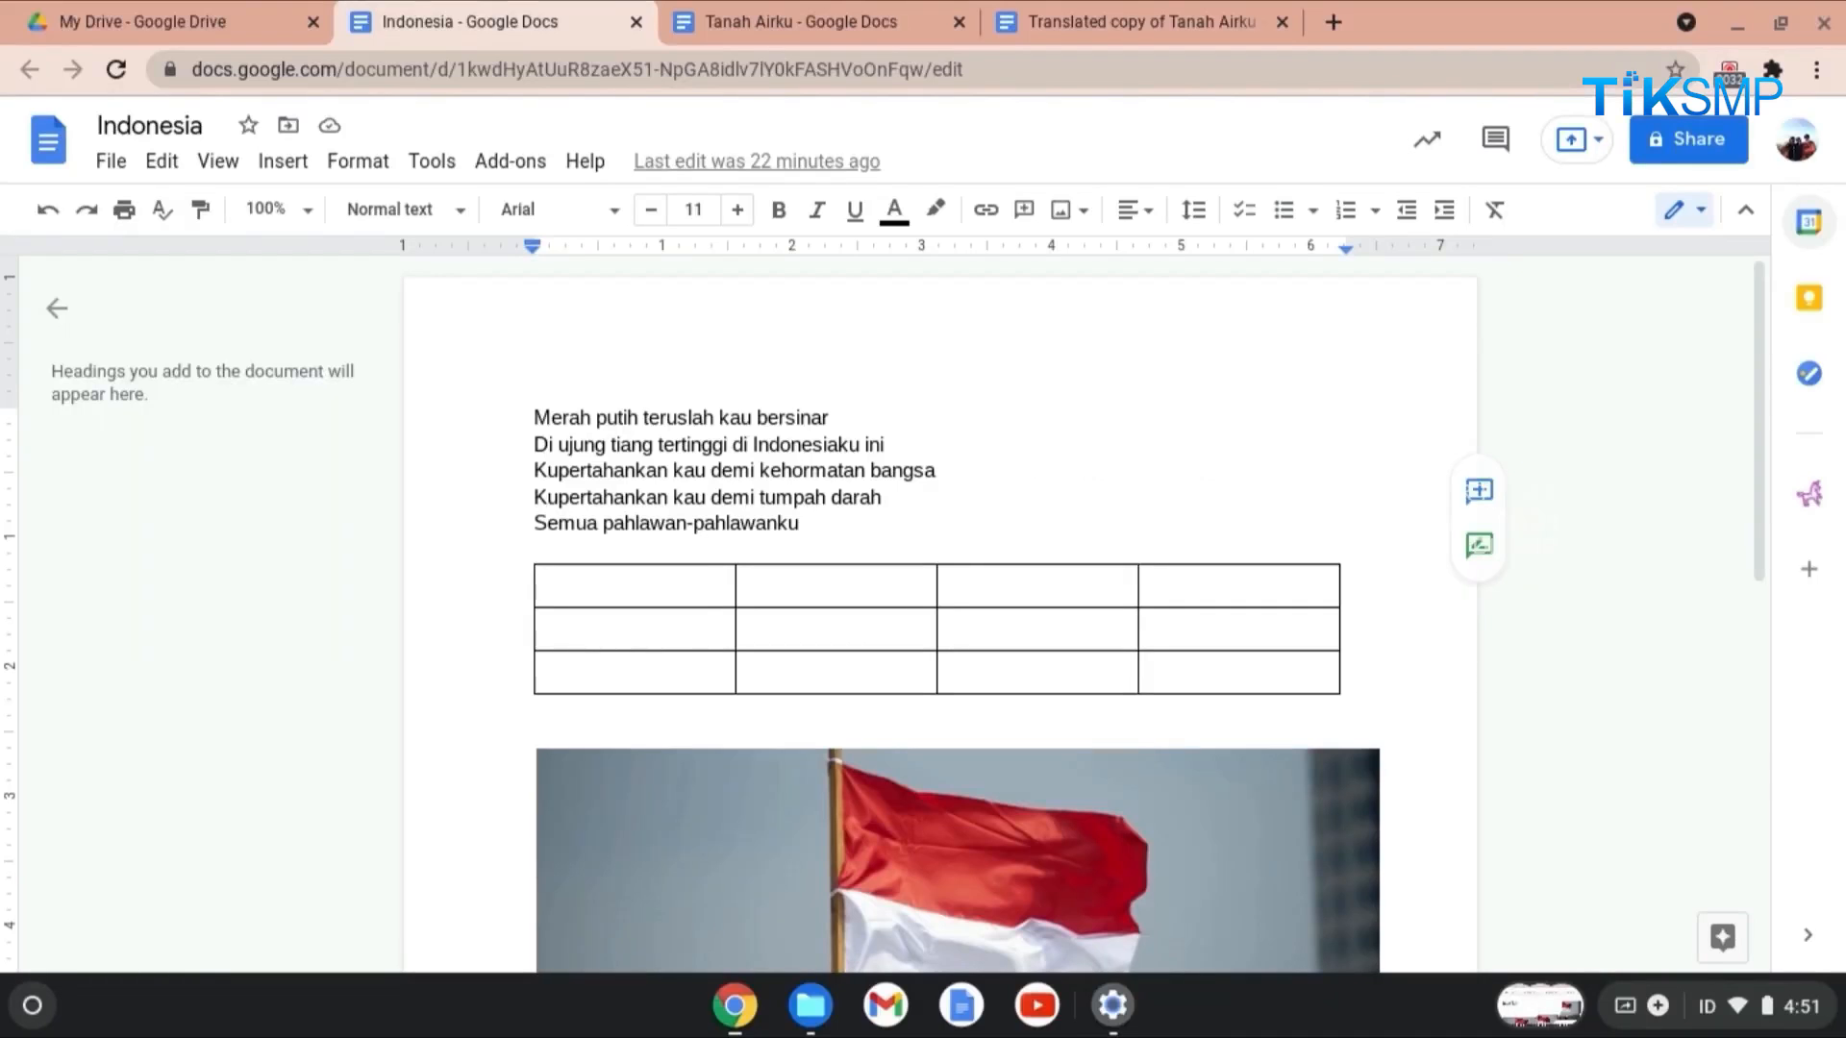
Step: Download the Indonesia document as a Microsoft Word (.docx) file
{"action": "left_click", "coordinate": [110, 159]}
{"action": "mouse_move", "coordinate": [192, 476]}
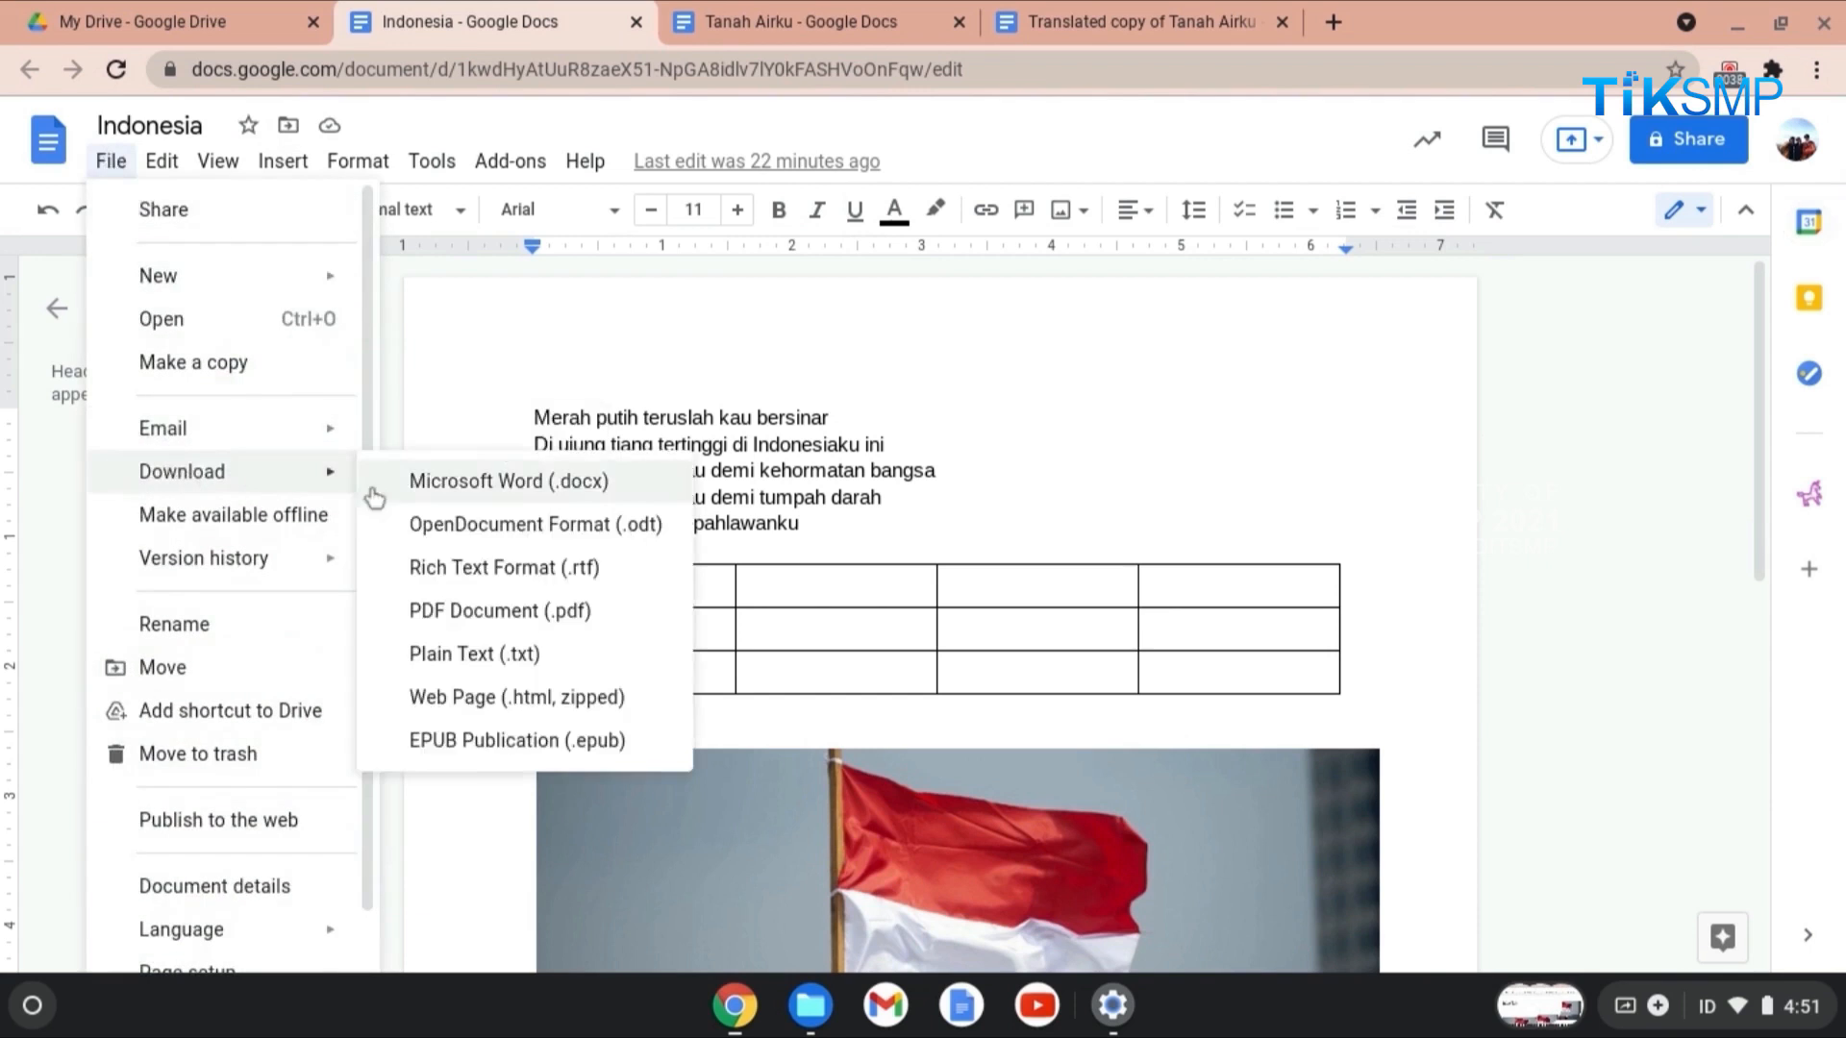
{"action": "left_click", "coordinate": [413, 495]}
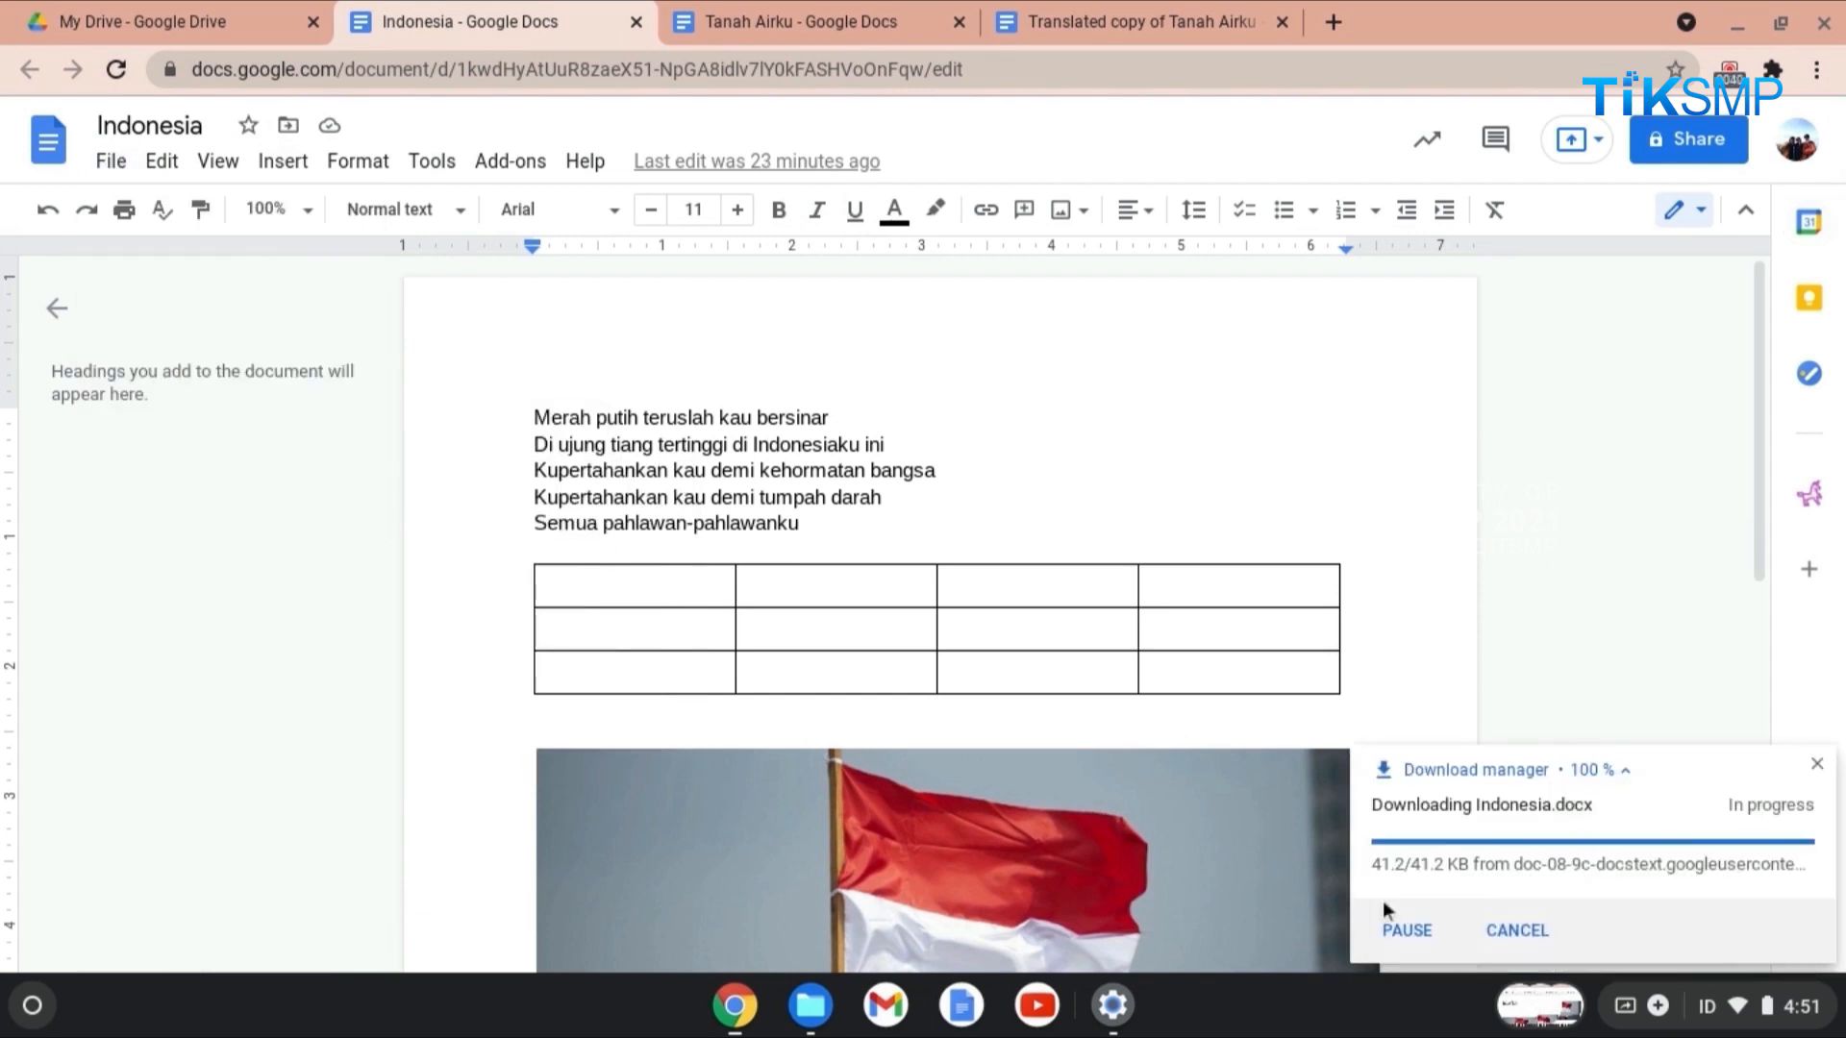
{"action": "left_click", "coordinate": [1459, 925]}
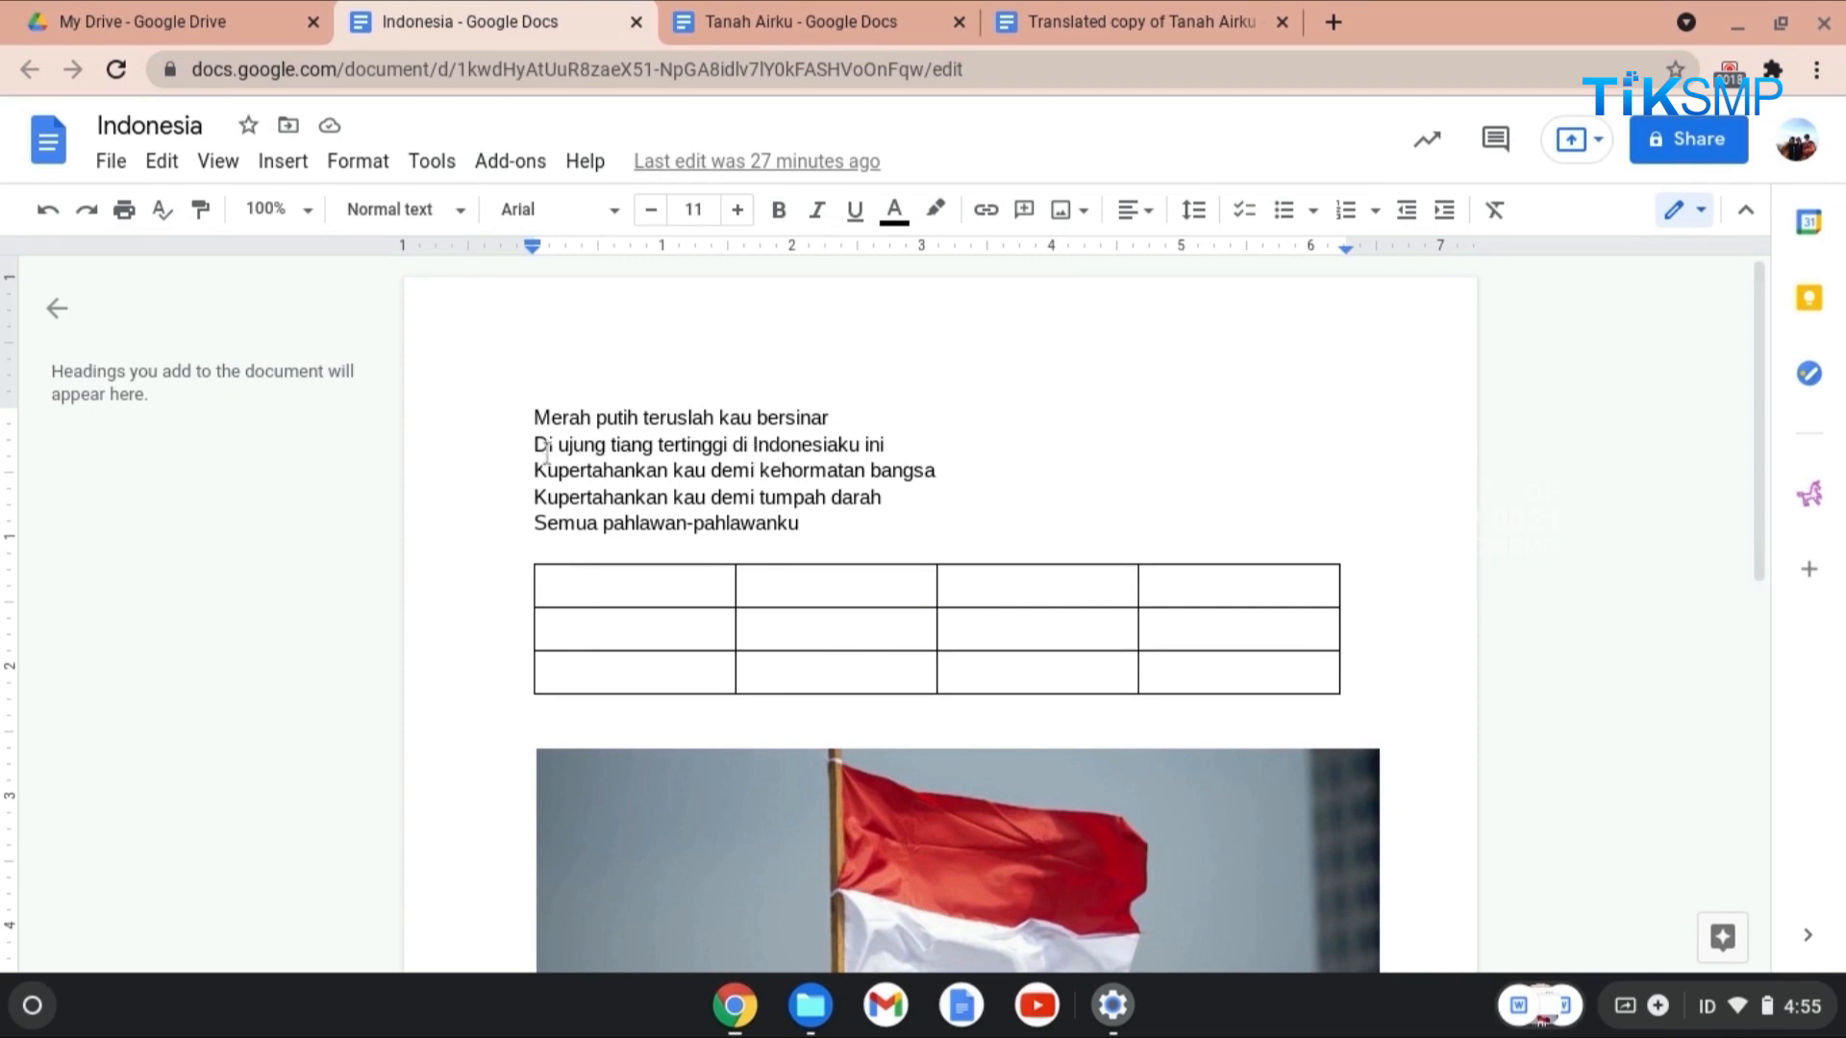
Step: Upload and open the Tjut Nyak Dhien document from the device's Downloads folder
{"action": "left_click", "coordinate": [111, 161]}
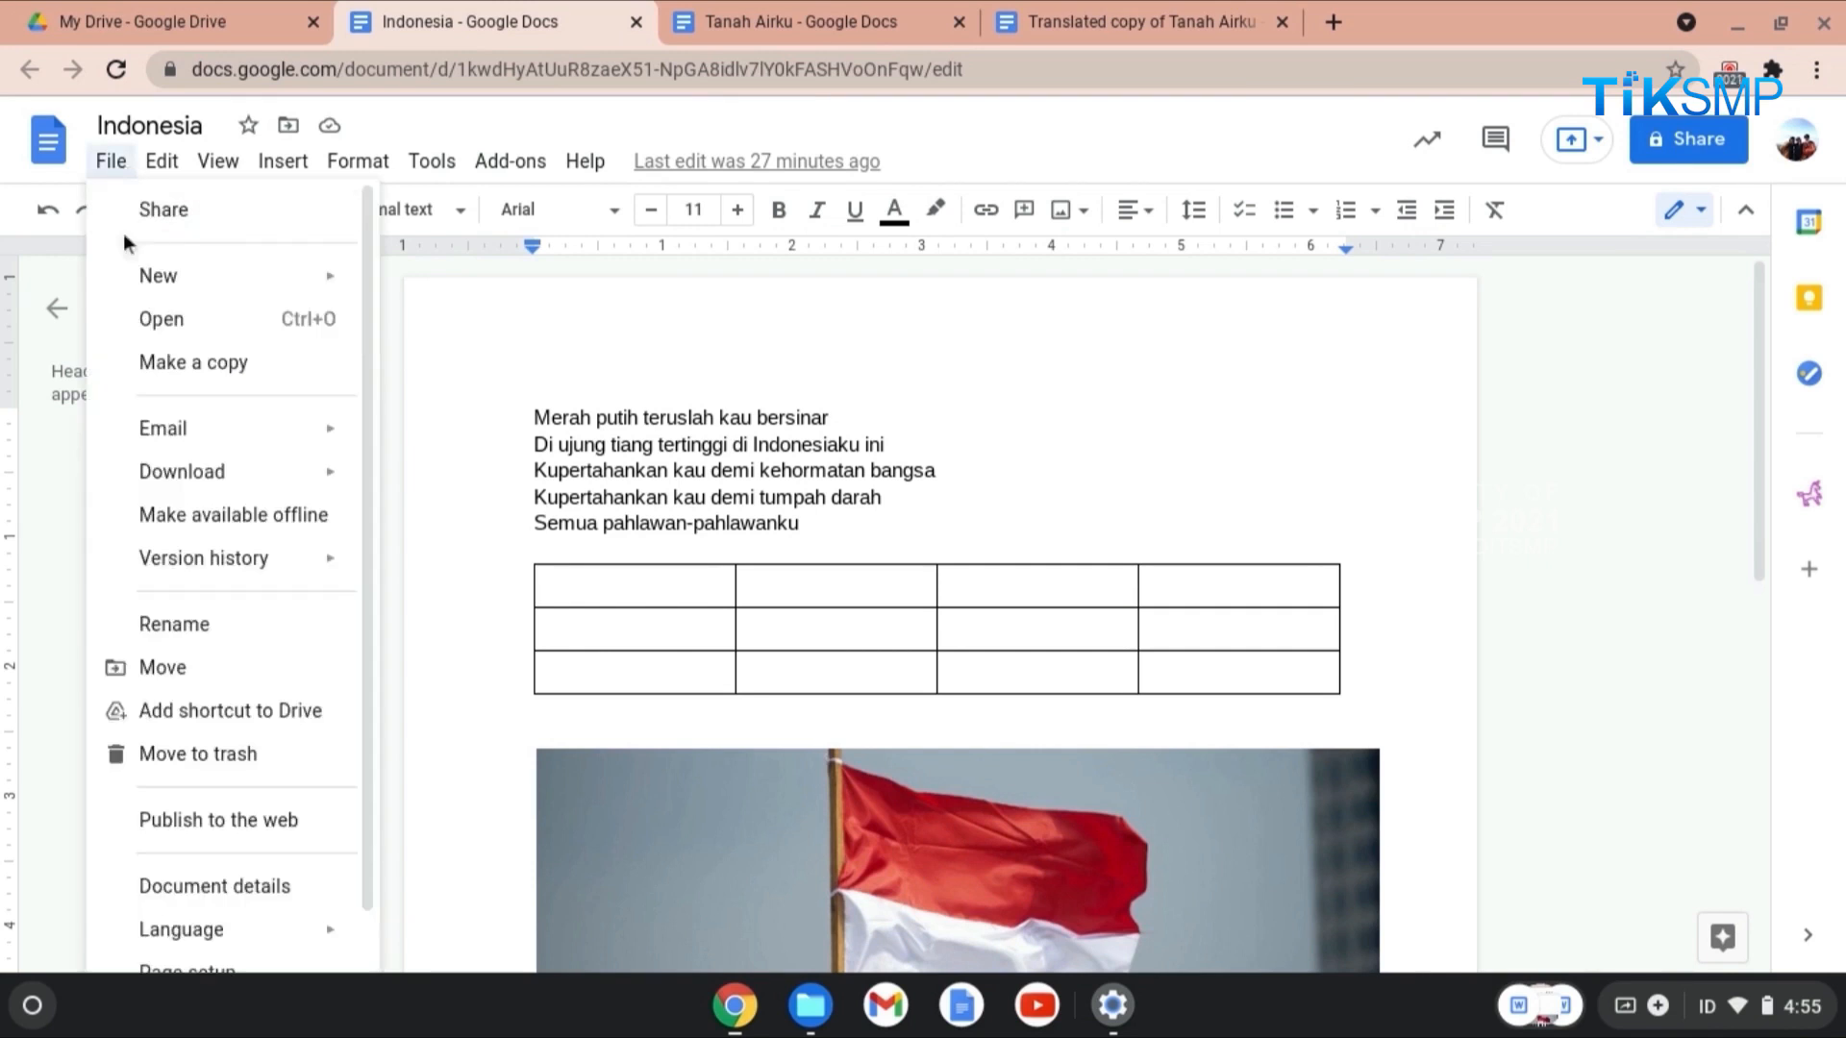
{"action": "left_click", "coordinate": [161, 321]}
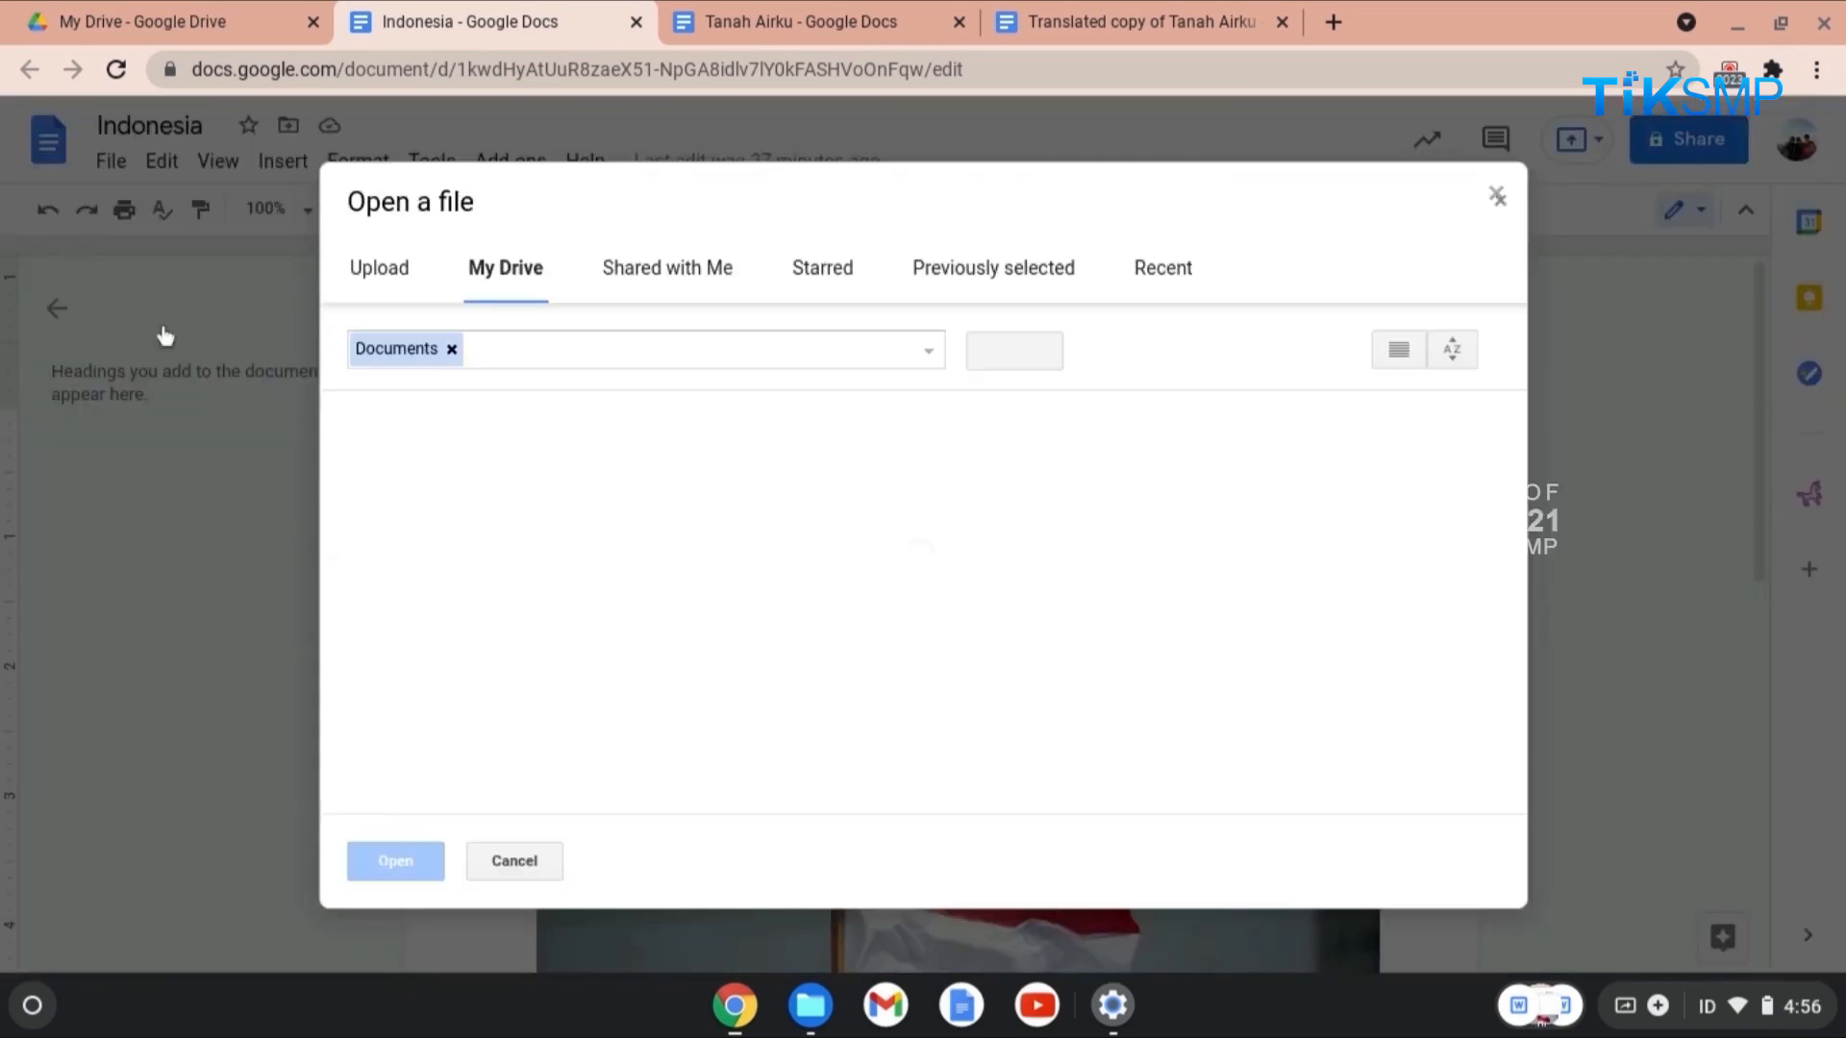
{"action": "left_click", "coordinate": [379, 269]}
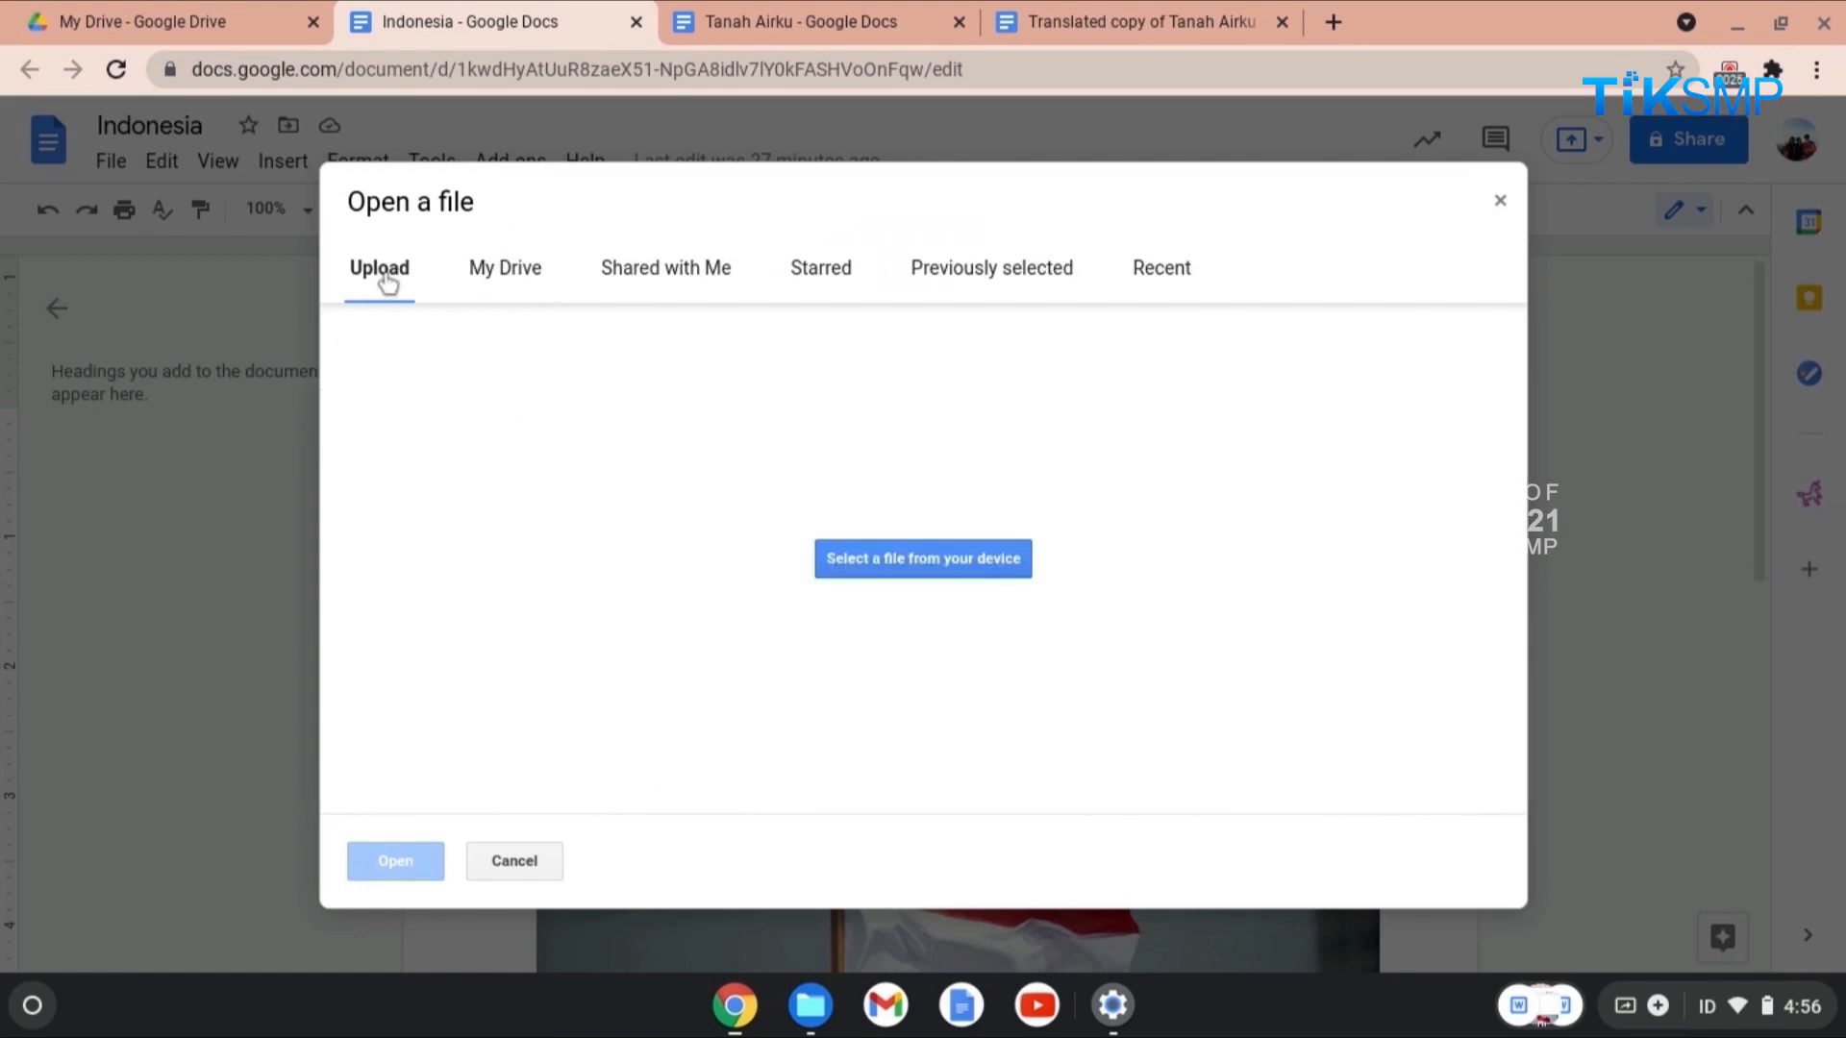
{"action": "left_click", "coordinate": [981, 613]}
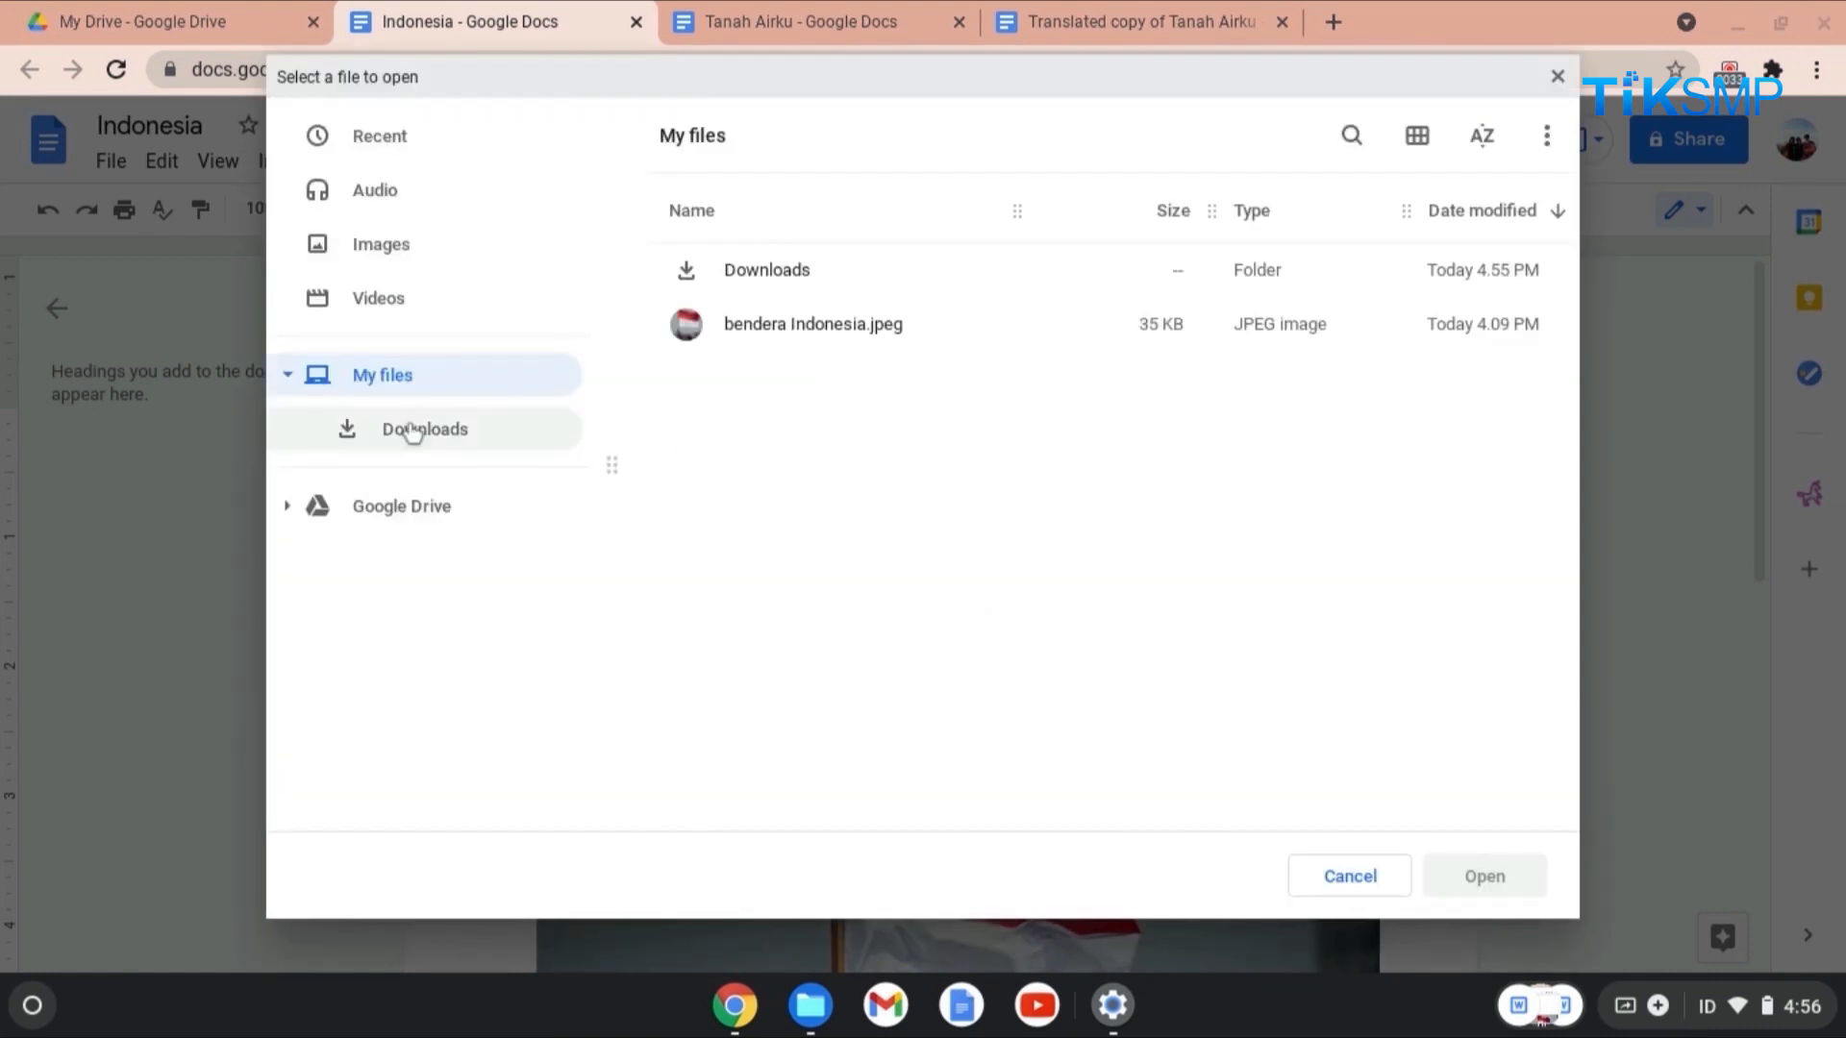
{"action": "left_click", "coordinate": [411, 429]}
{"action": "double_click", "coordinate": [807, 272]}
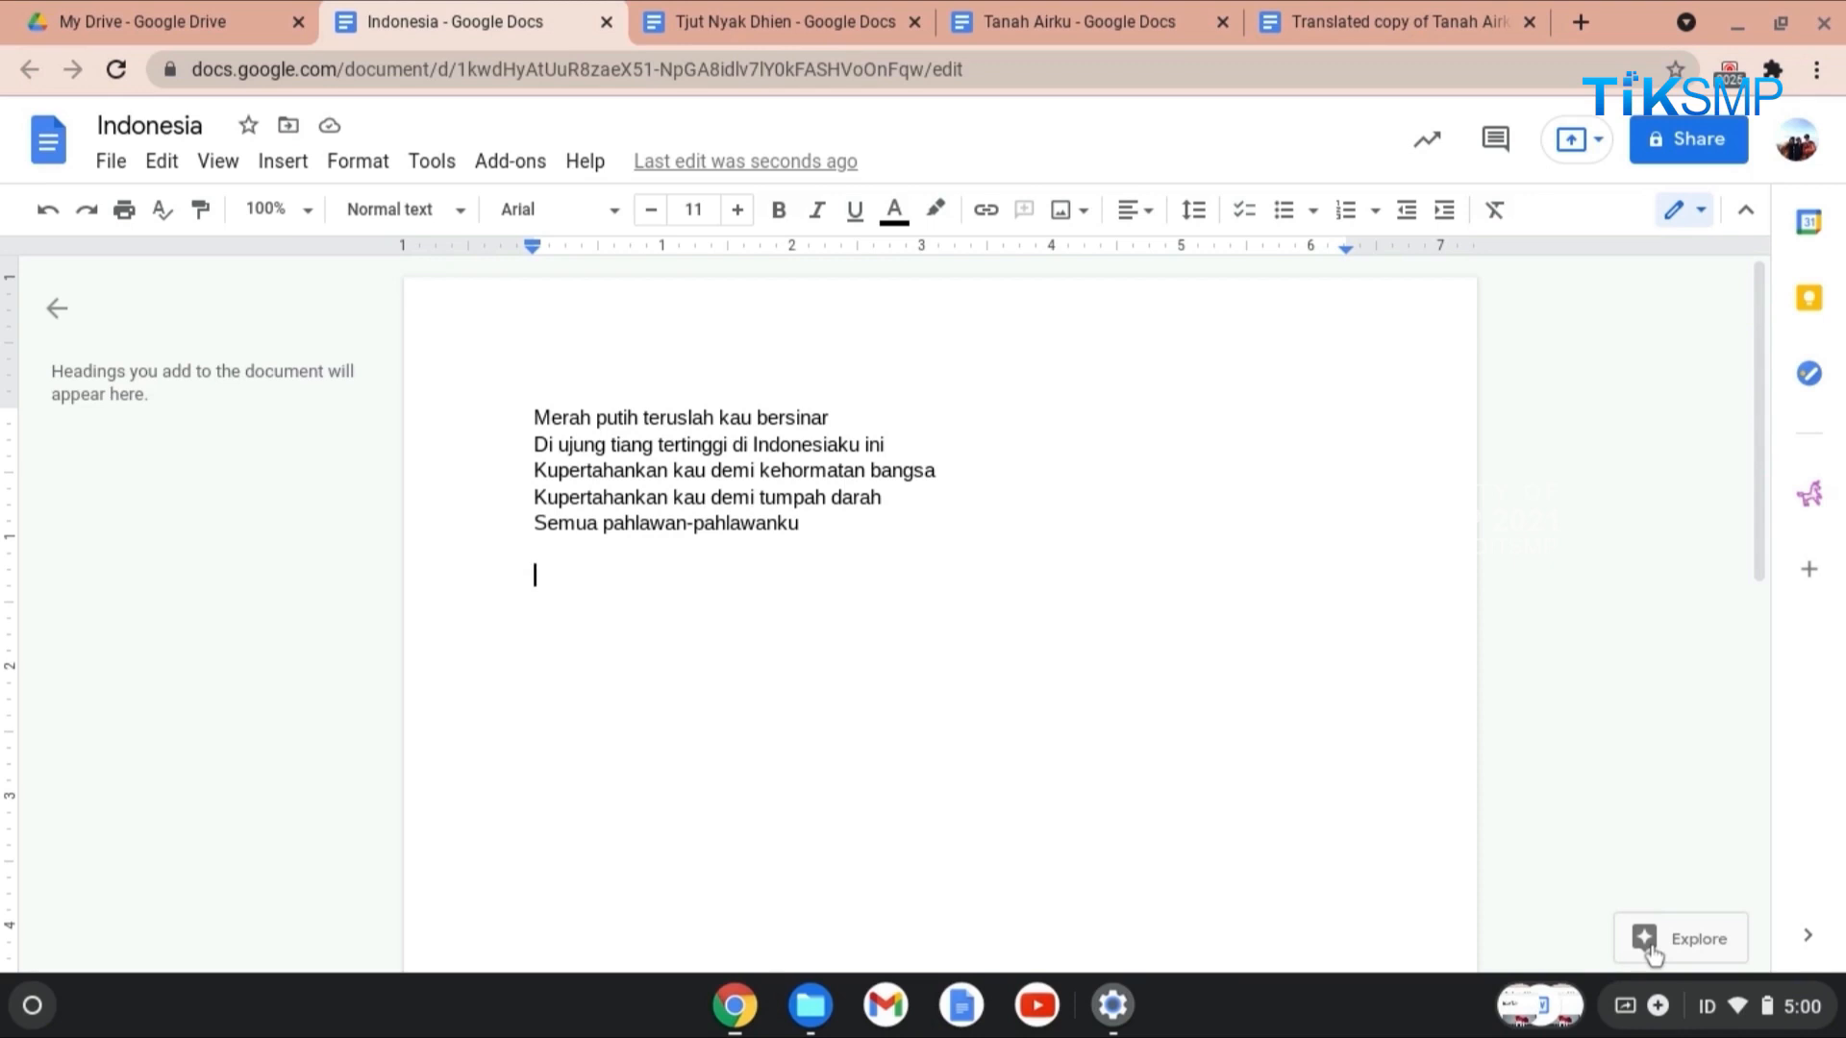
Step: Search Explore for "bendera" and cite the web result "Bendera | Distinctive Hardwood Floors | The Mission Collection" as a footnote below the verse
{"action": "left_click", "coordinate": [1650, 947]}
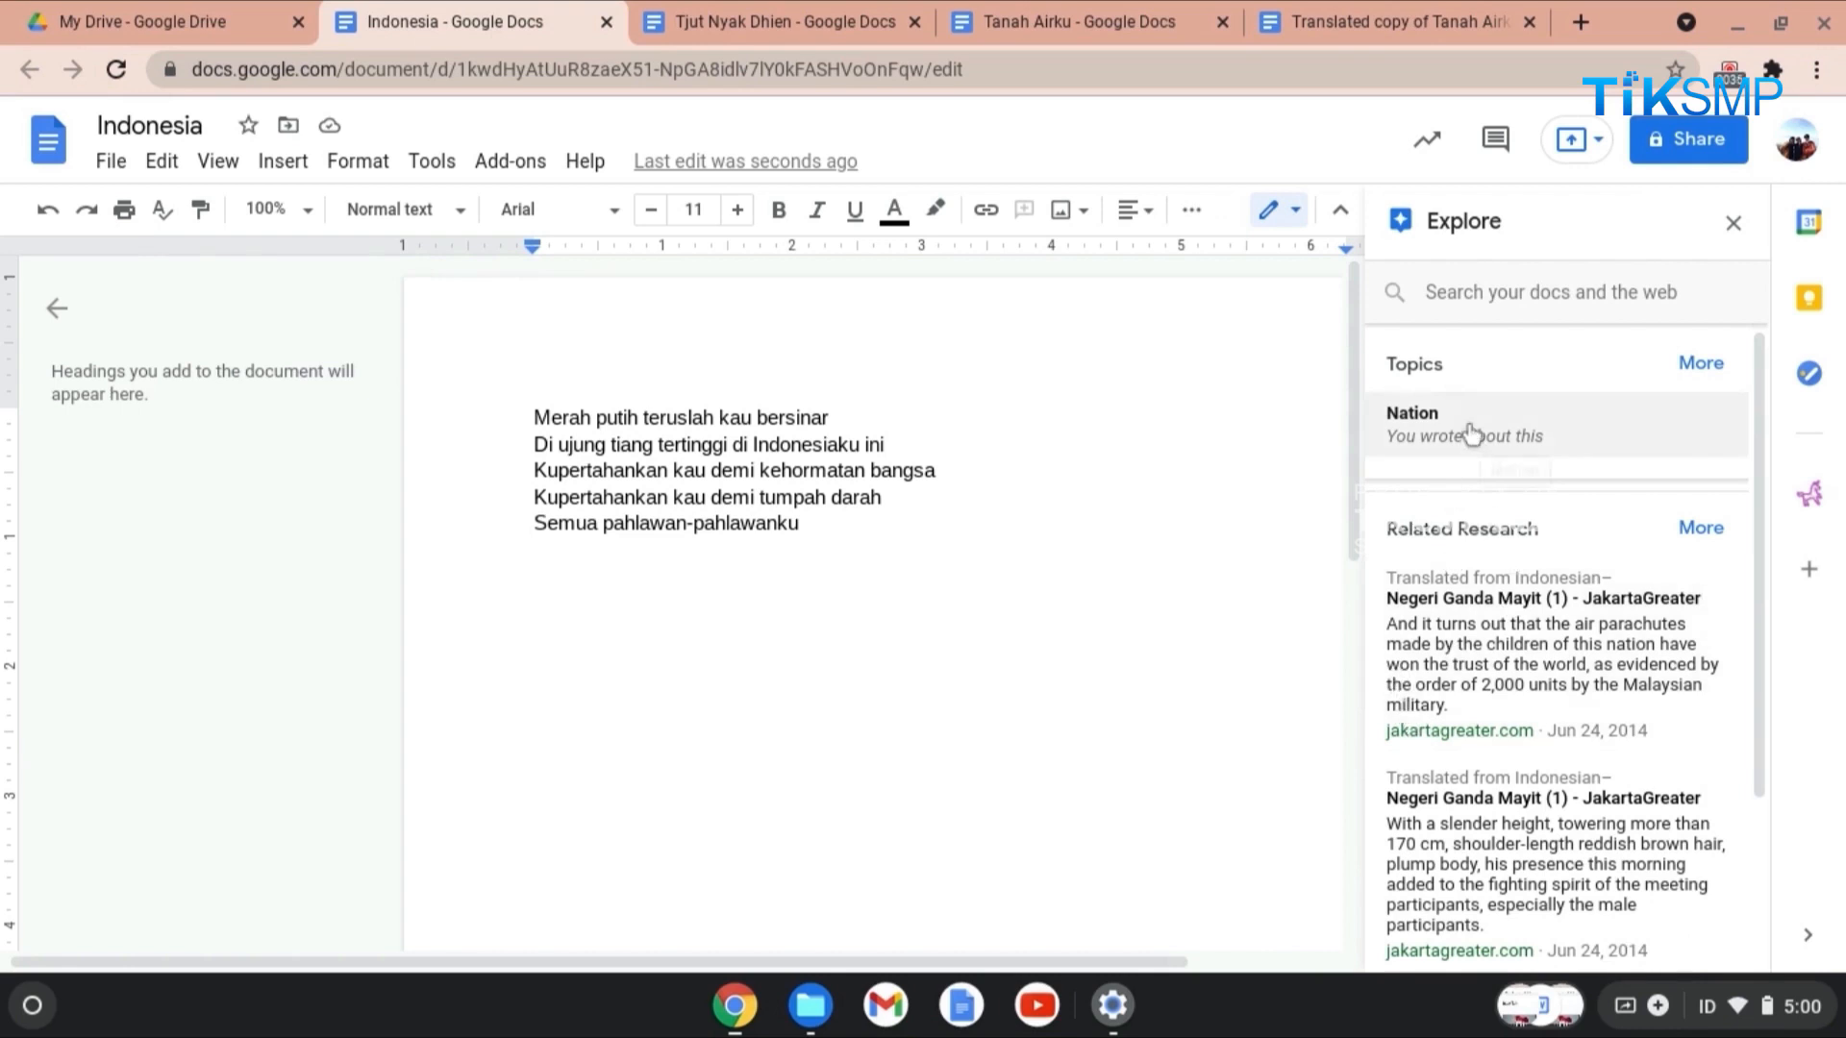
{"action": "left_click", "coordinate": [1508, 293]}
{"action": "type", "text": "bendera"}
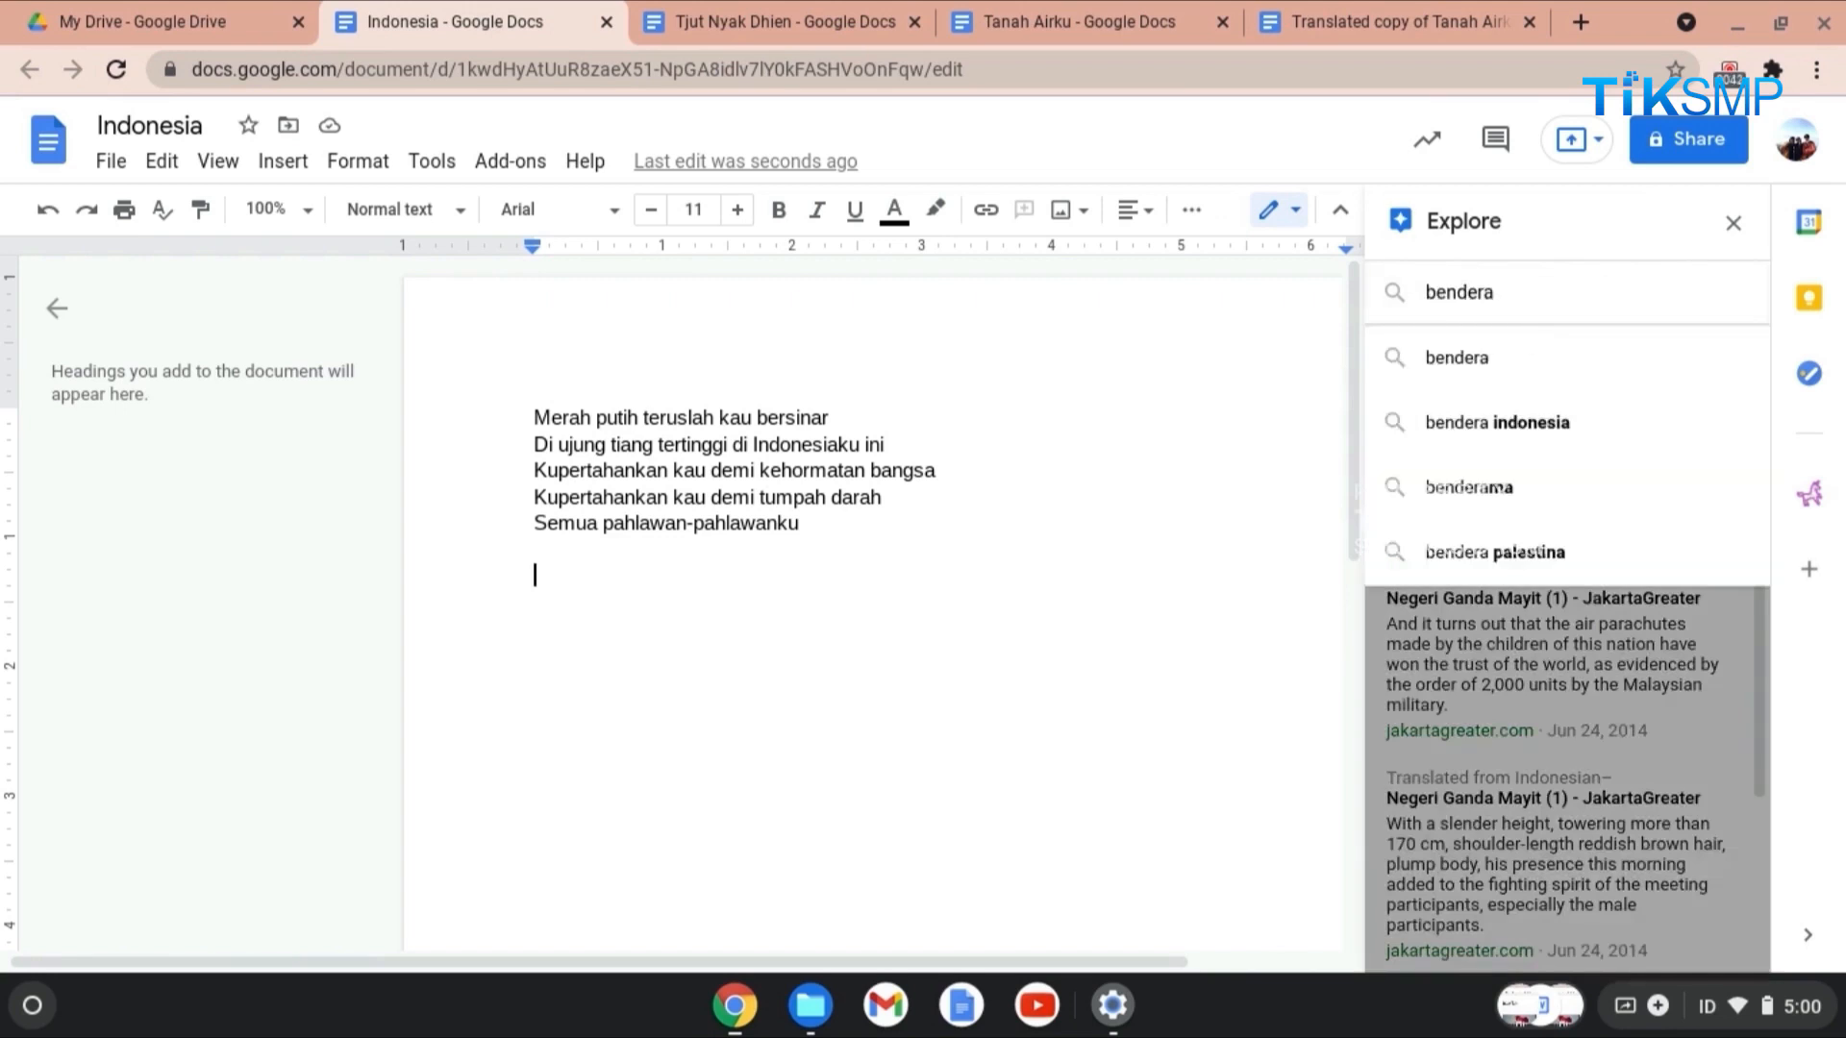
{"action": "key", "text": "Return"}
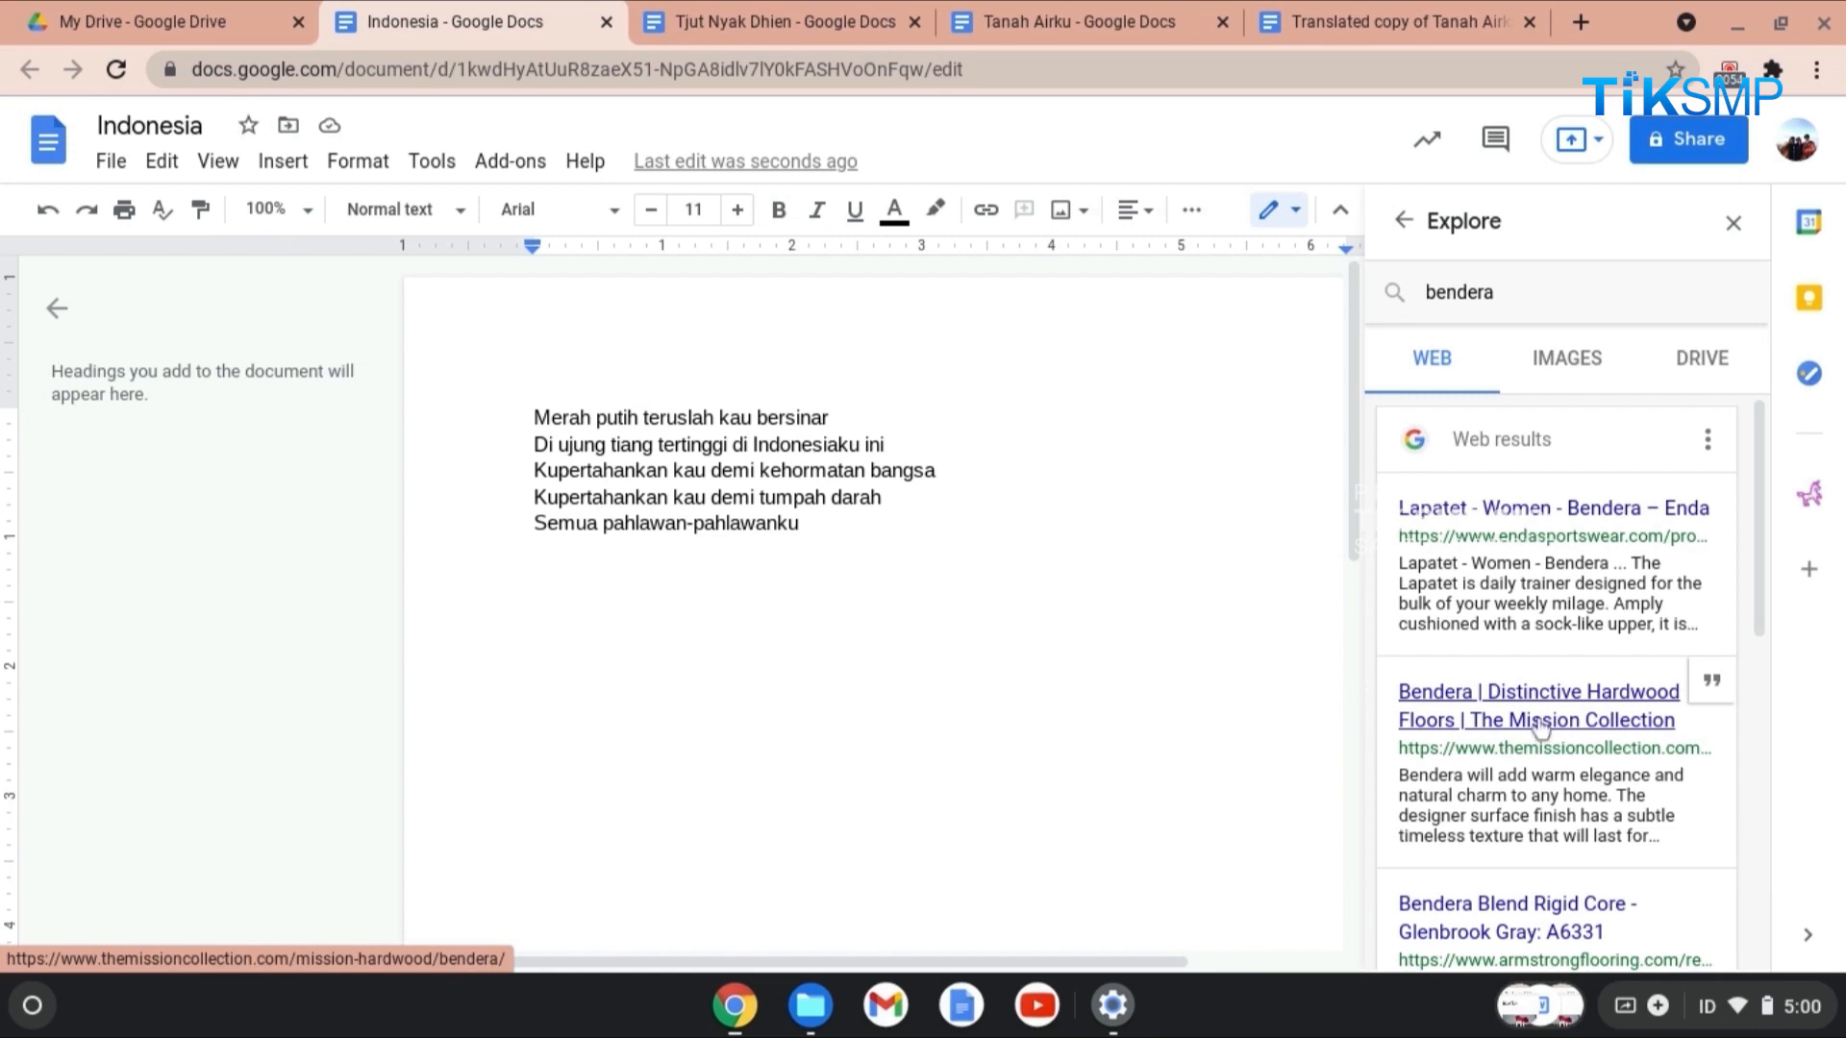
{"action": "left_click", "coordinate": [1710, 685]}
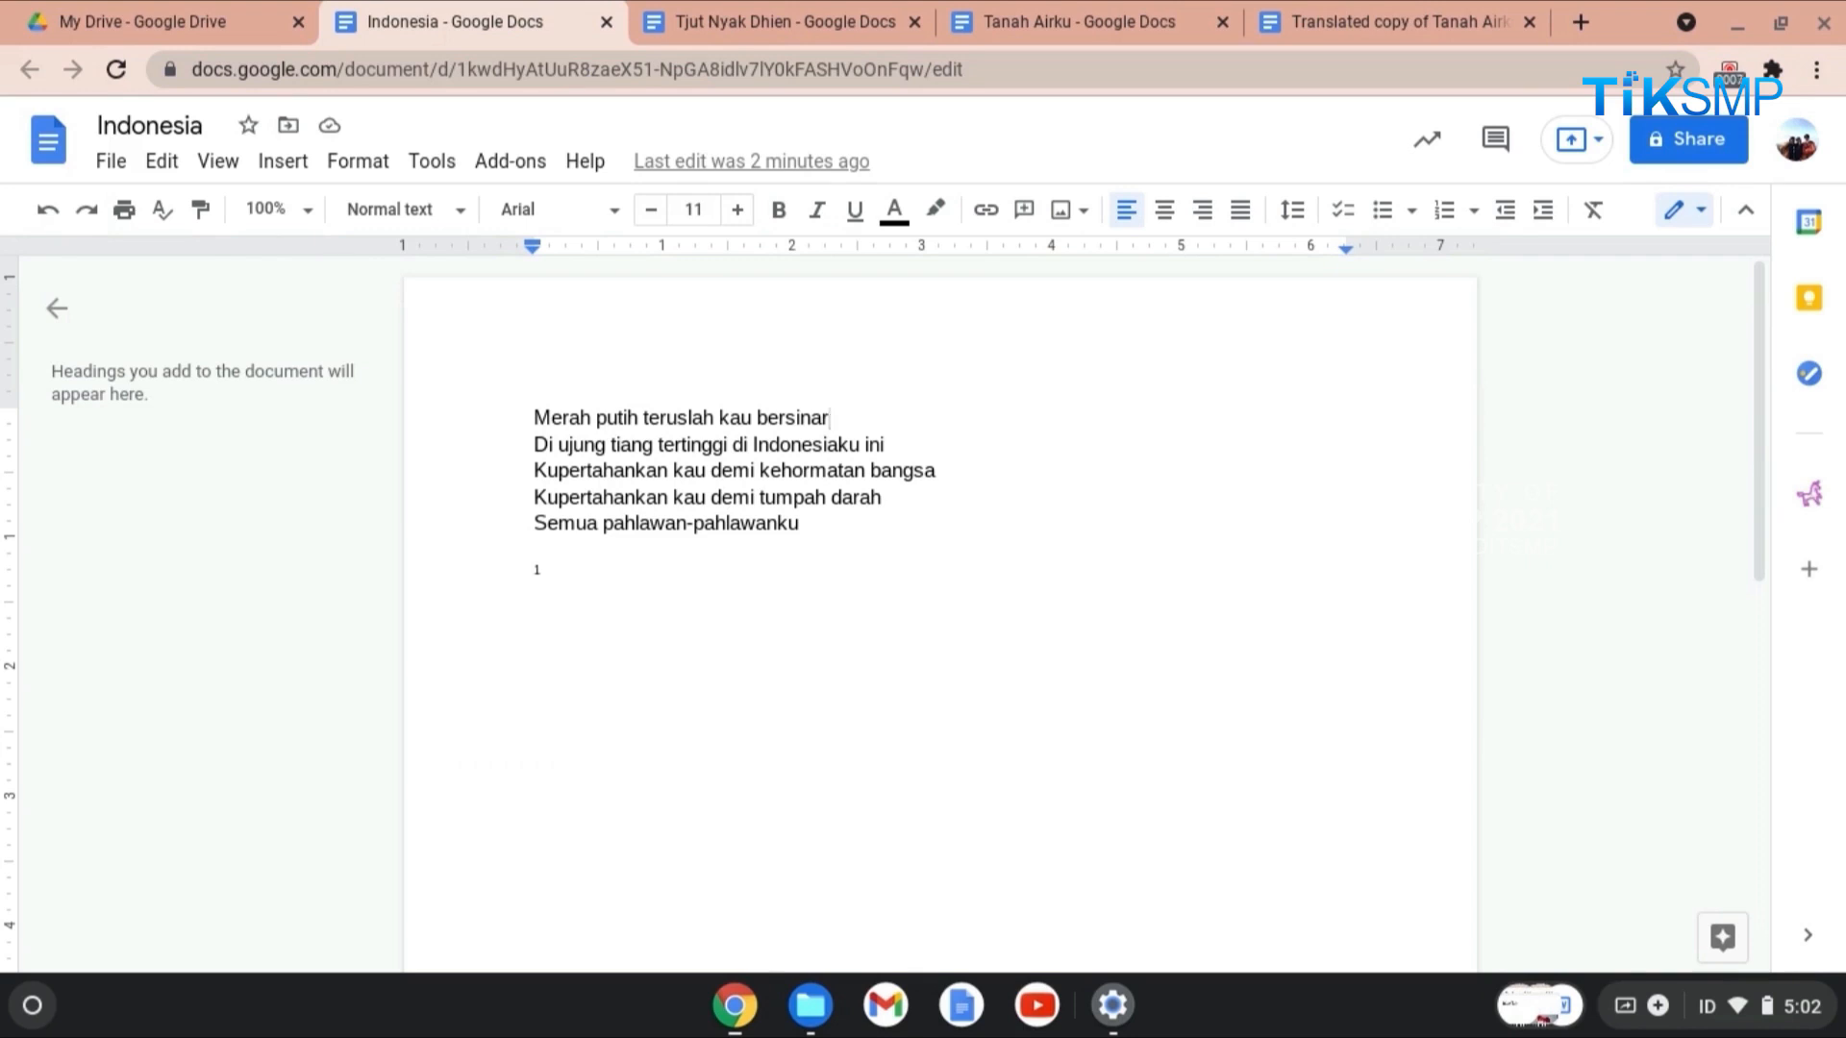
Step: Add the comment "ini lirik sebuah lagu ya...berikan judul lagu nya ya" to the word "bersinar" in the first line
{"action": "right_click", "coordinate": [852, 427]}
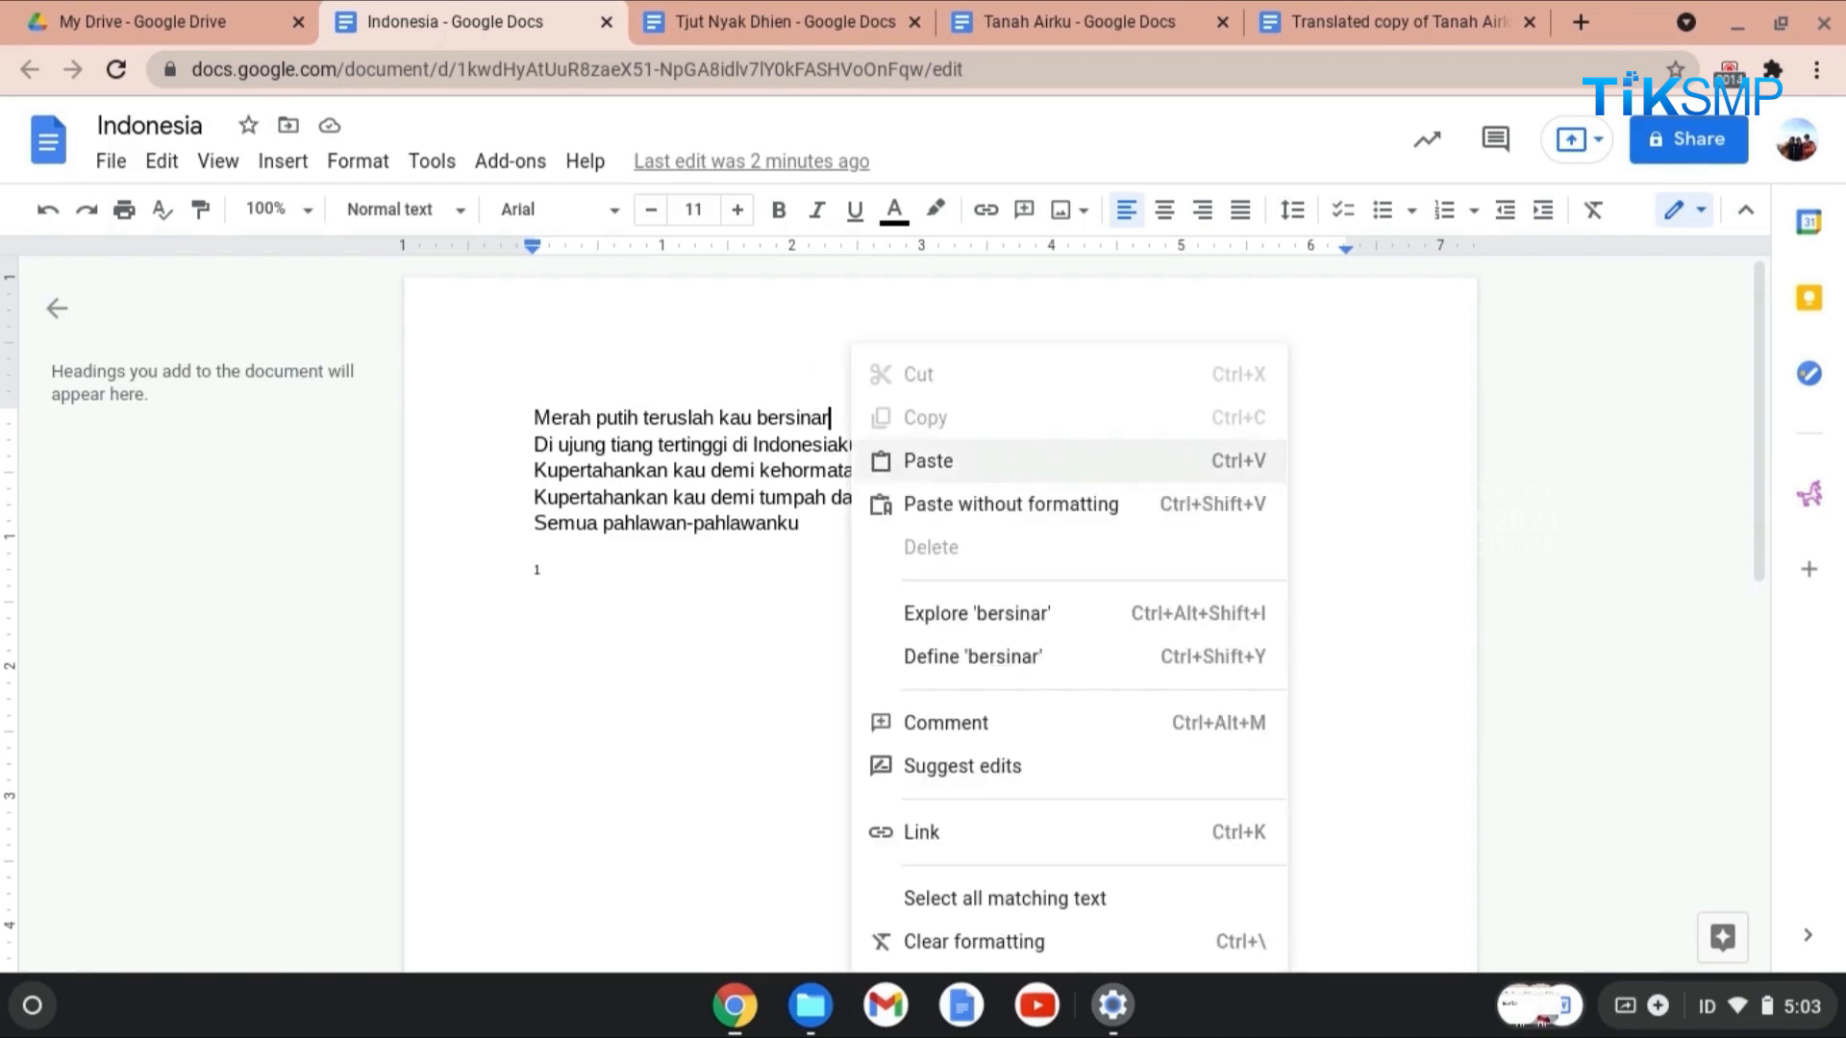
{"action": "left_click", "coordinate": [934, 730]}
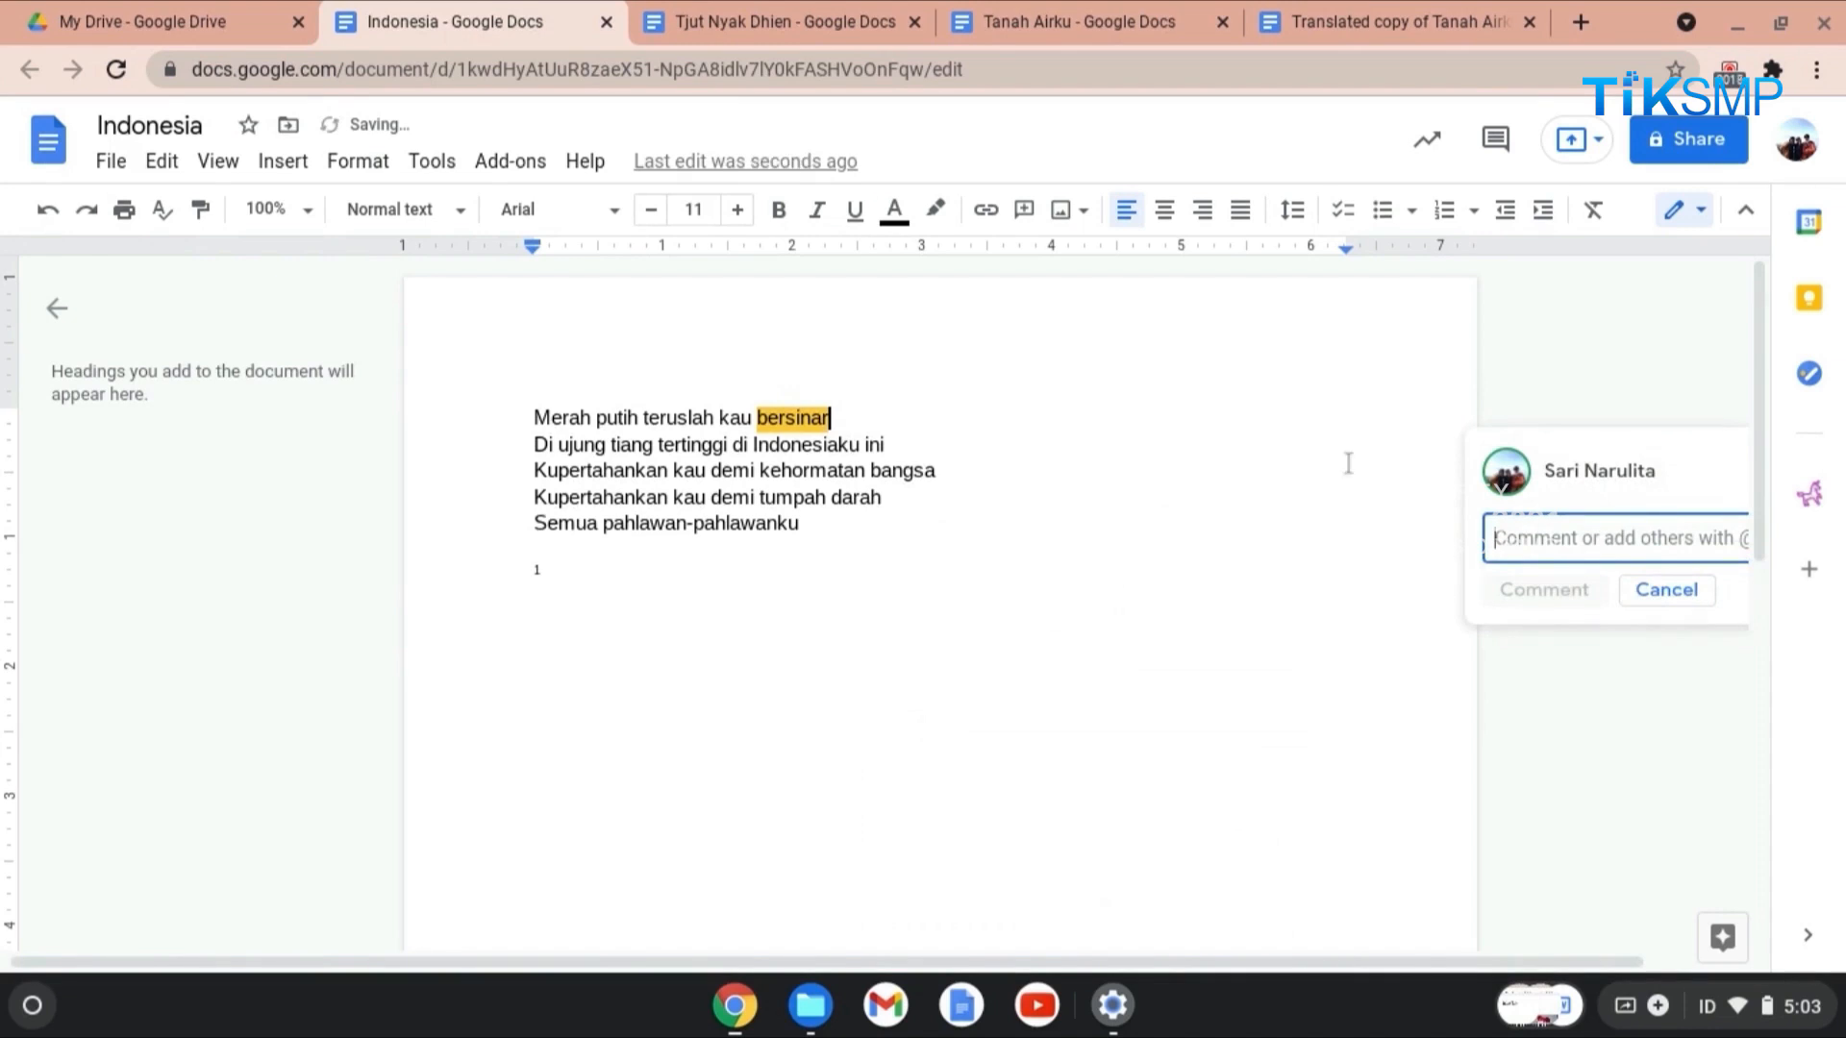
{"action": "type", "text": "ini"}
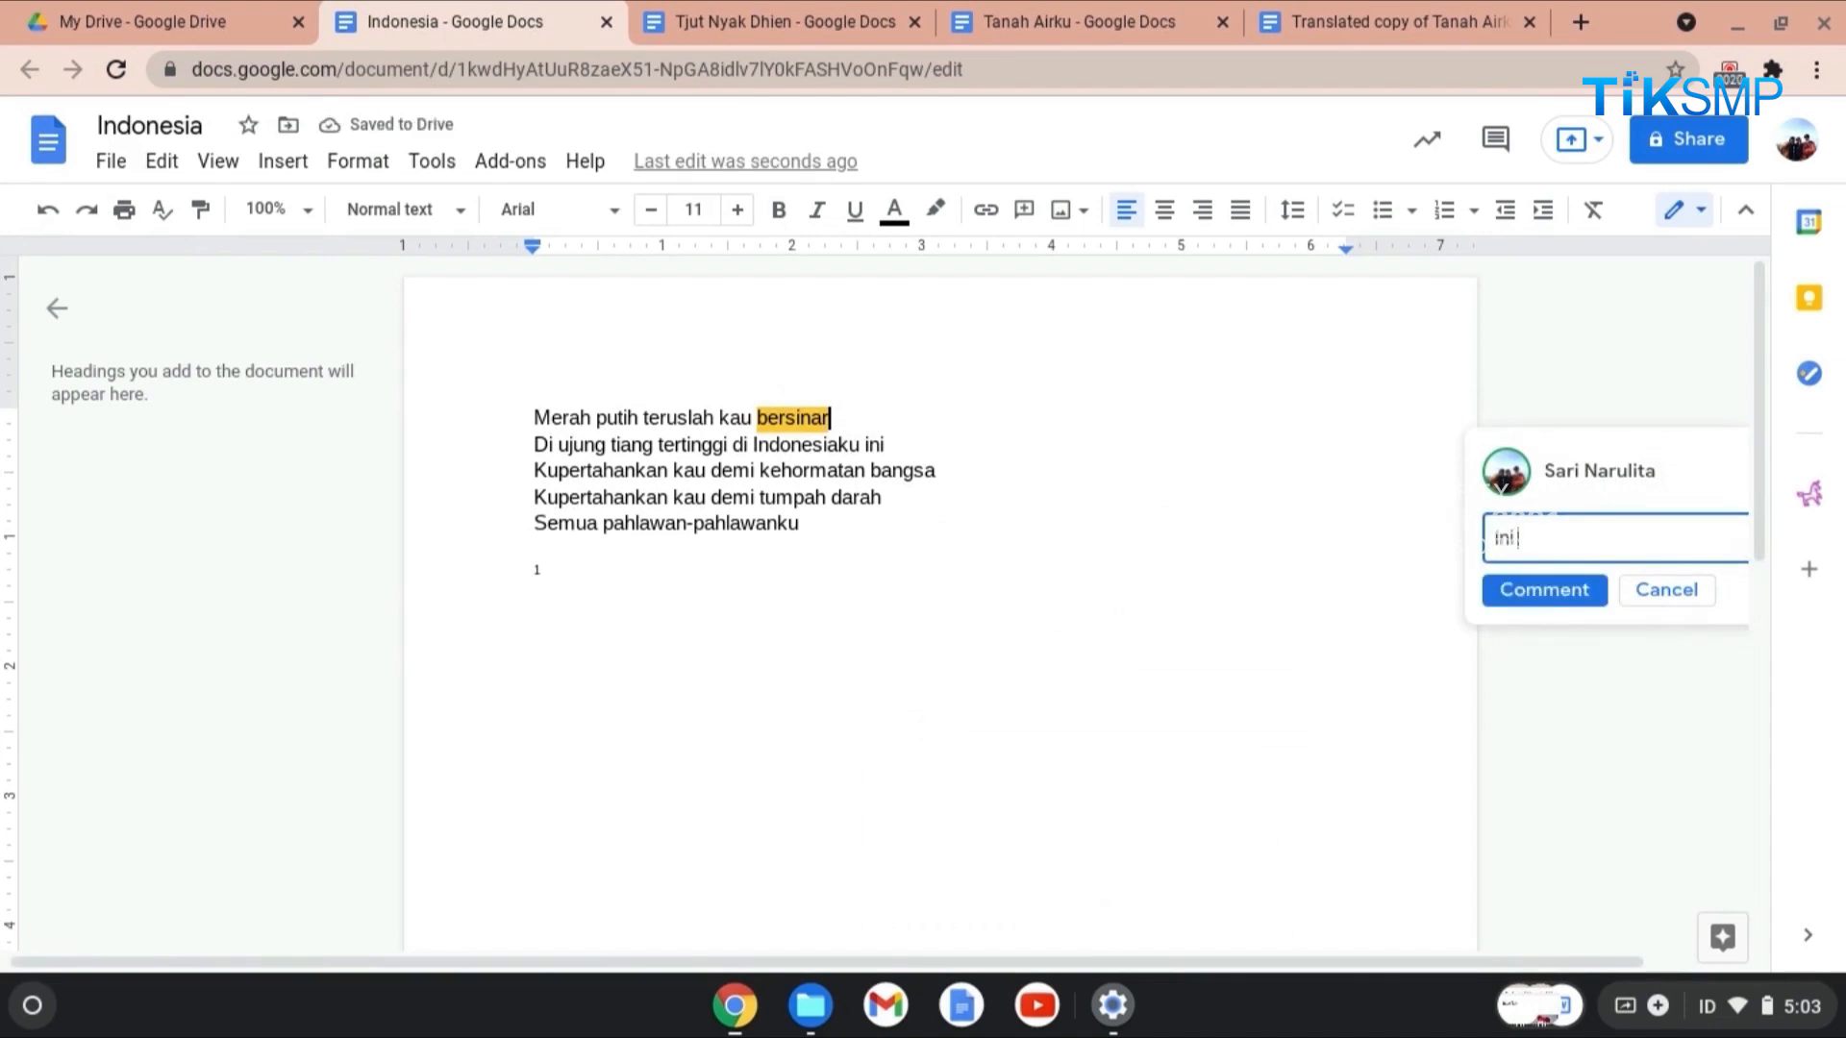
{"action": "type", "text": " lirik sebuah lagu ya...be"}
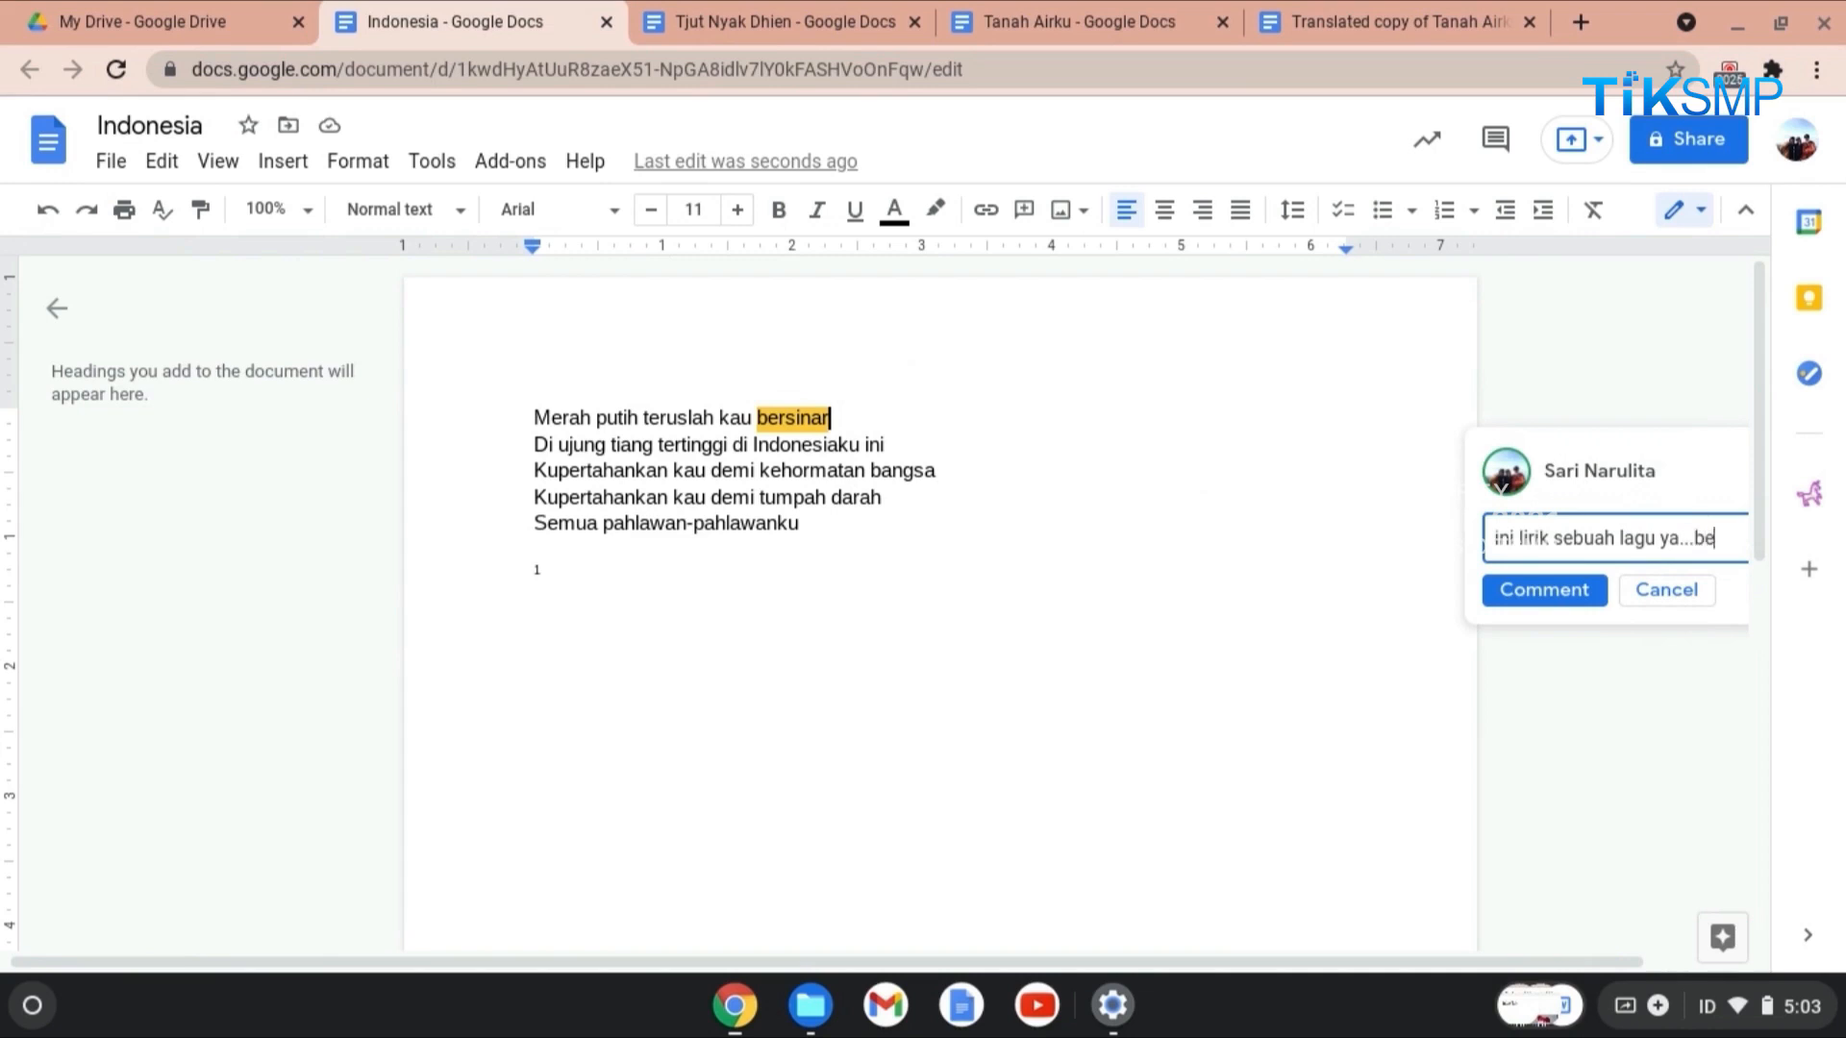
{"action": "type", "text": "rikan judul lagu nya ya"}
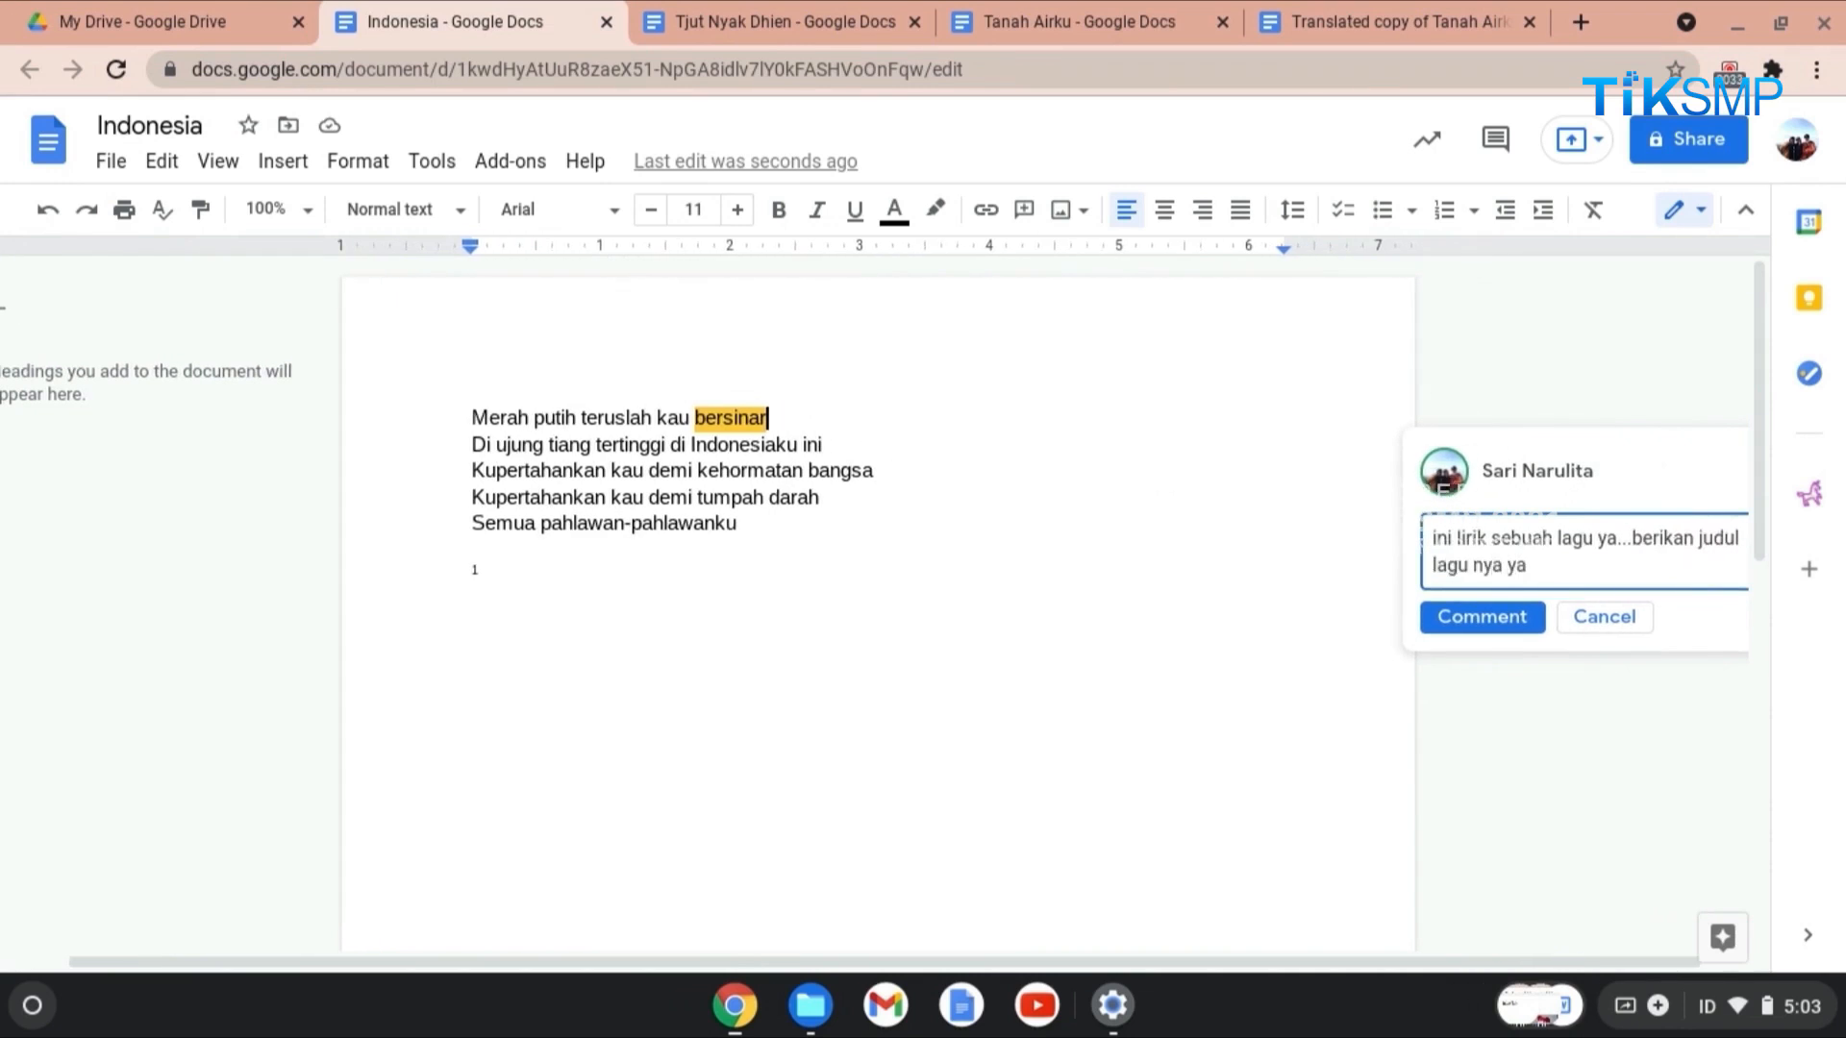
{"action": "left_click", "coordinate": [1462, 621]}
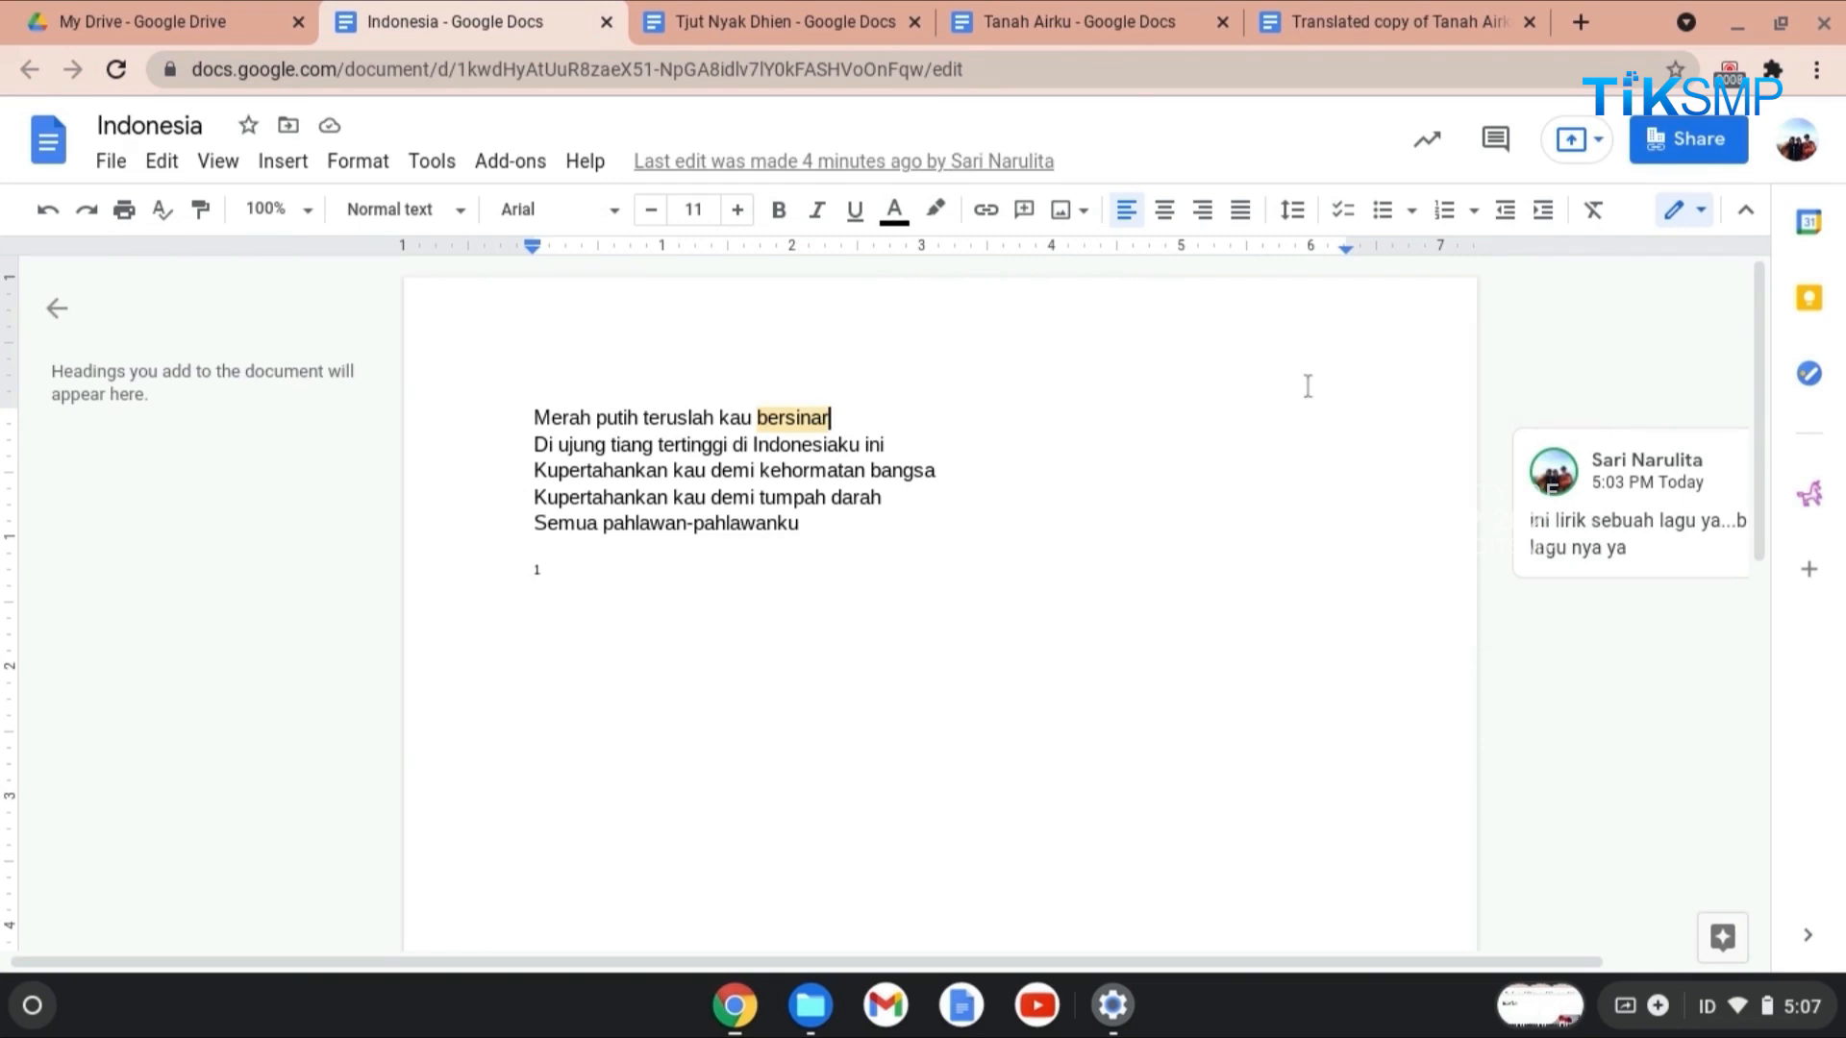
Step: Share the Indonesia document with a collaborator's e-mail address as Editor, notifying them, and approve sharing outside the organization
{"action": "left_click", "coordinate": [1697, 149]}
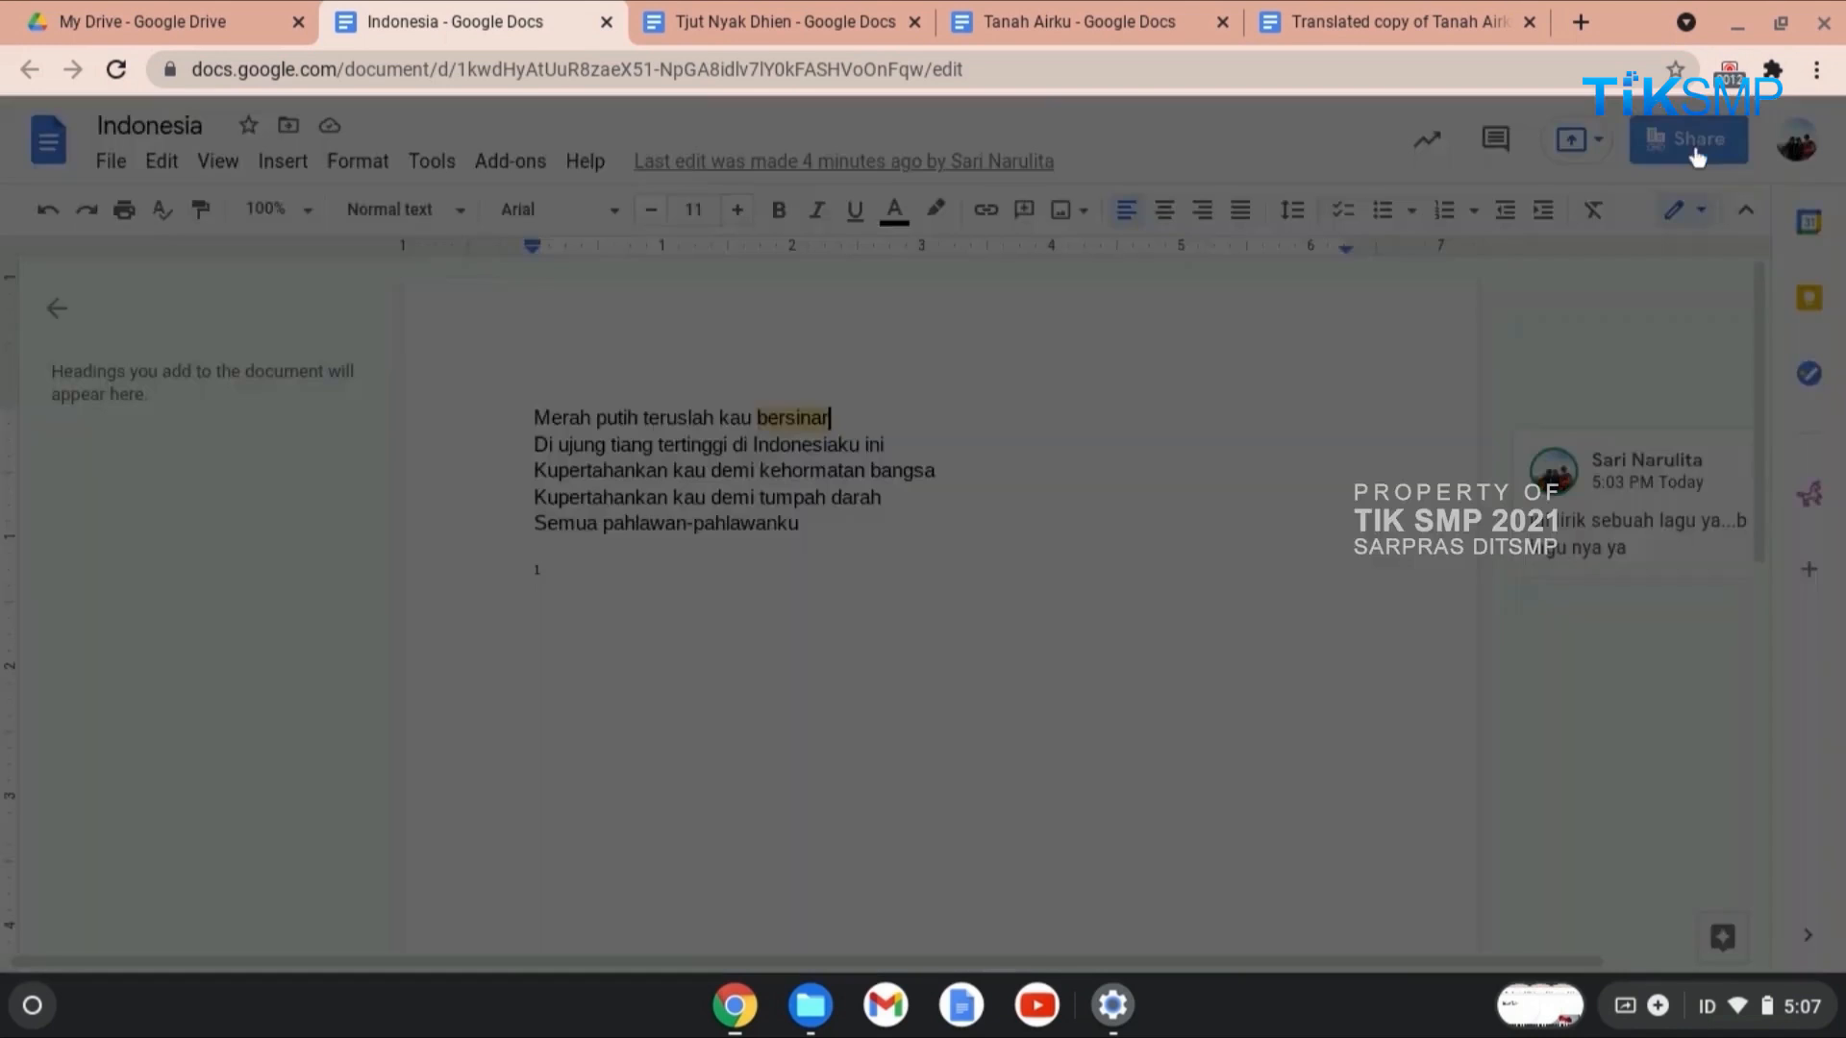
{"action": "key", "text": "ctrl+v"}
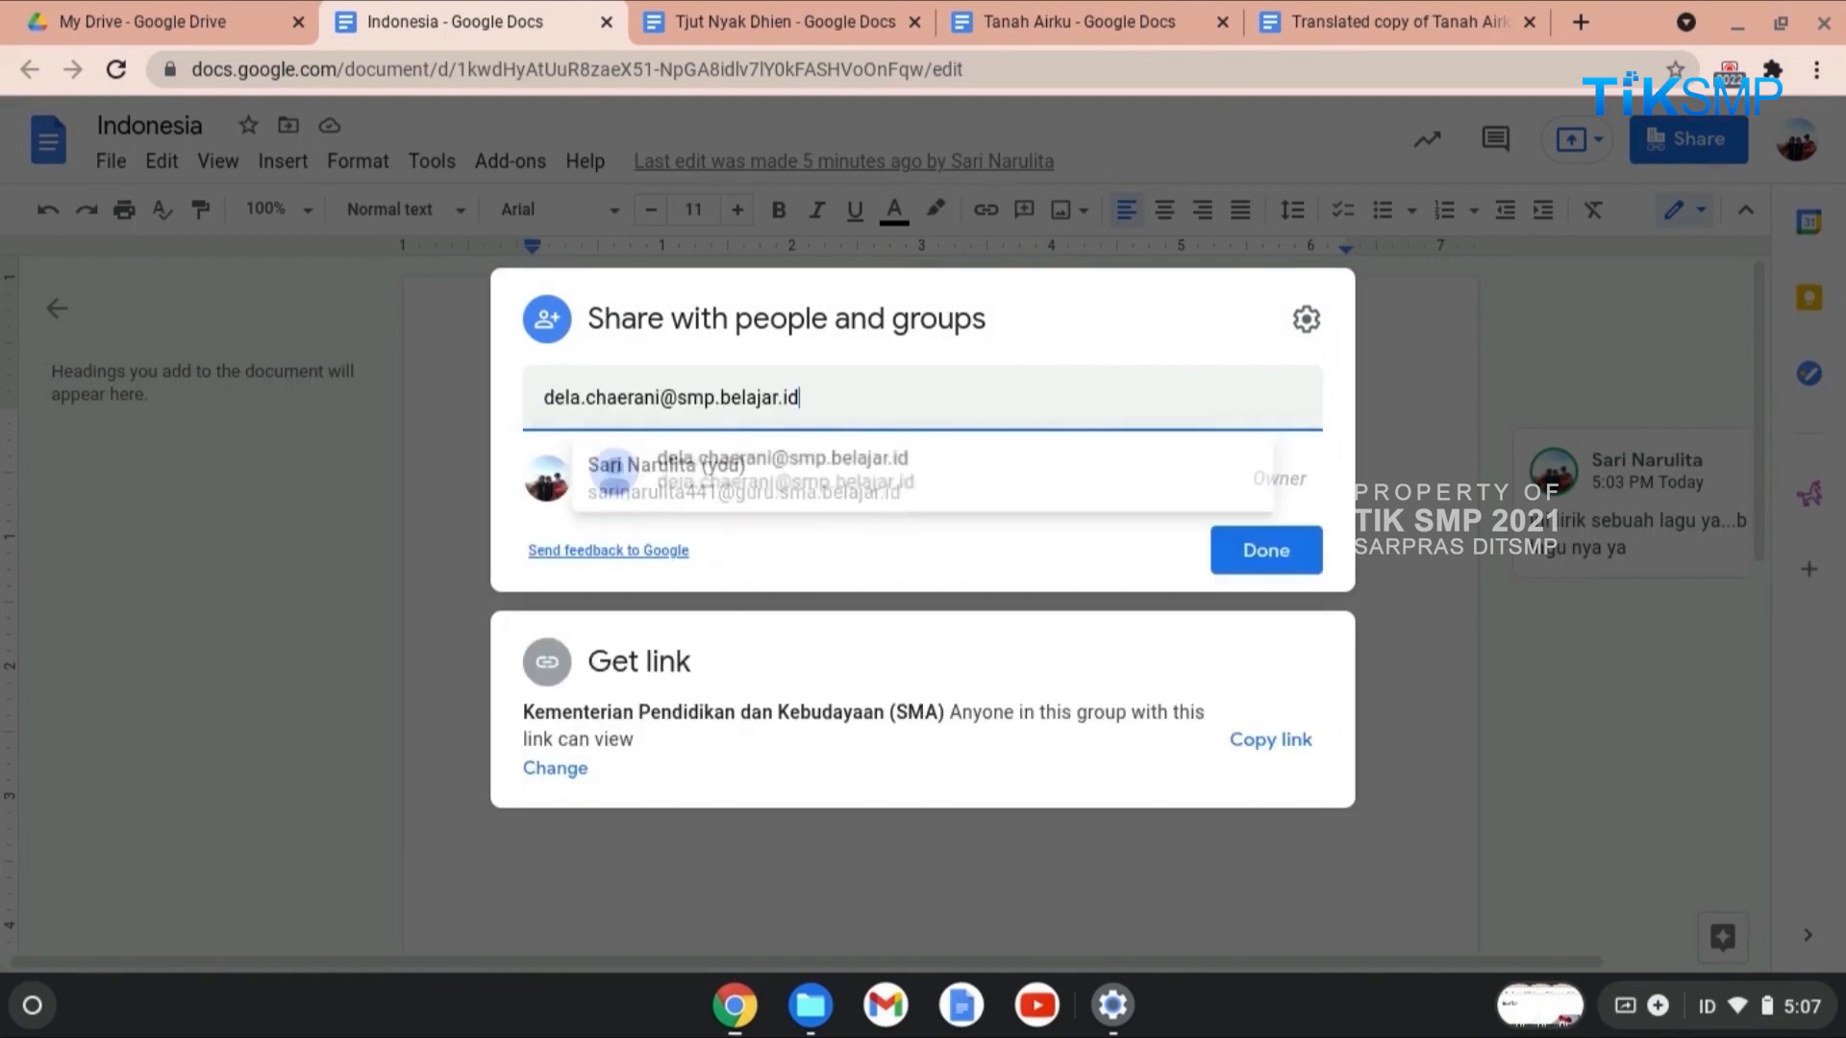
{"action": "left_click", "coordinate": [1055, 483]}
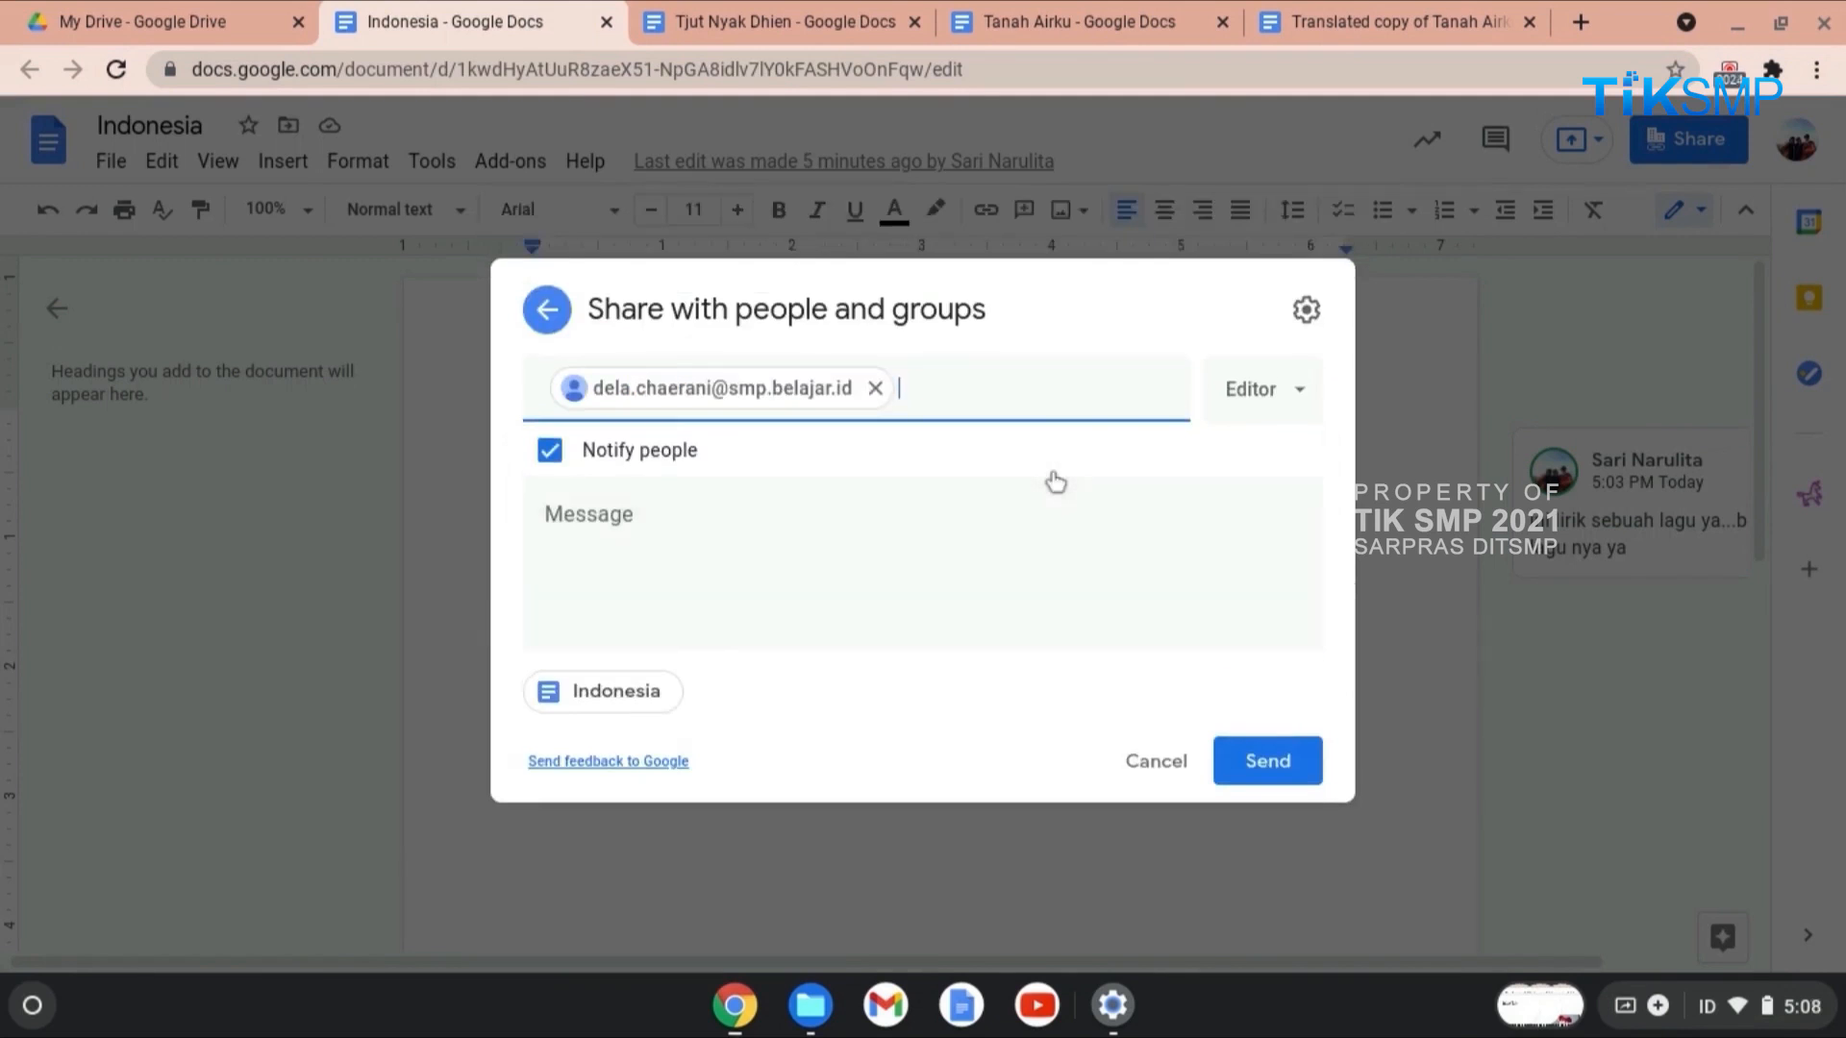
{"action": "left_click", "coordinate": [1269, 409]}
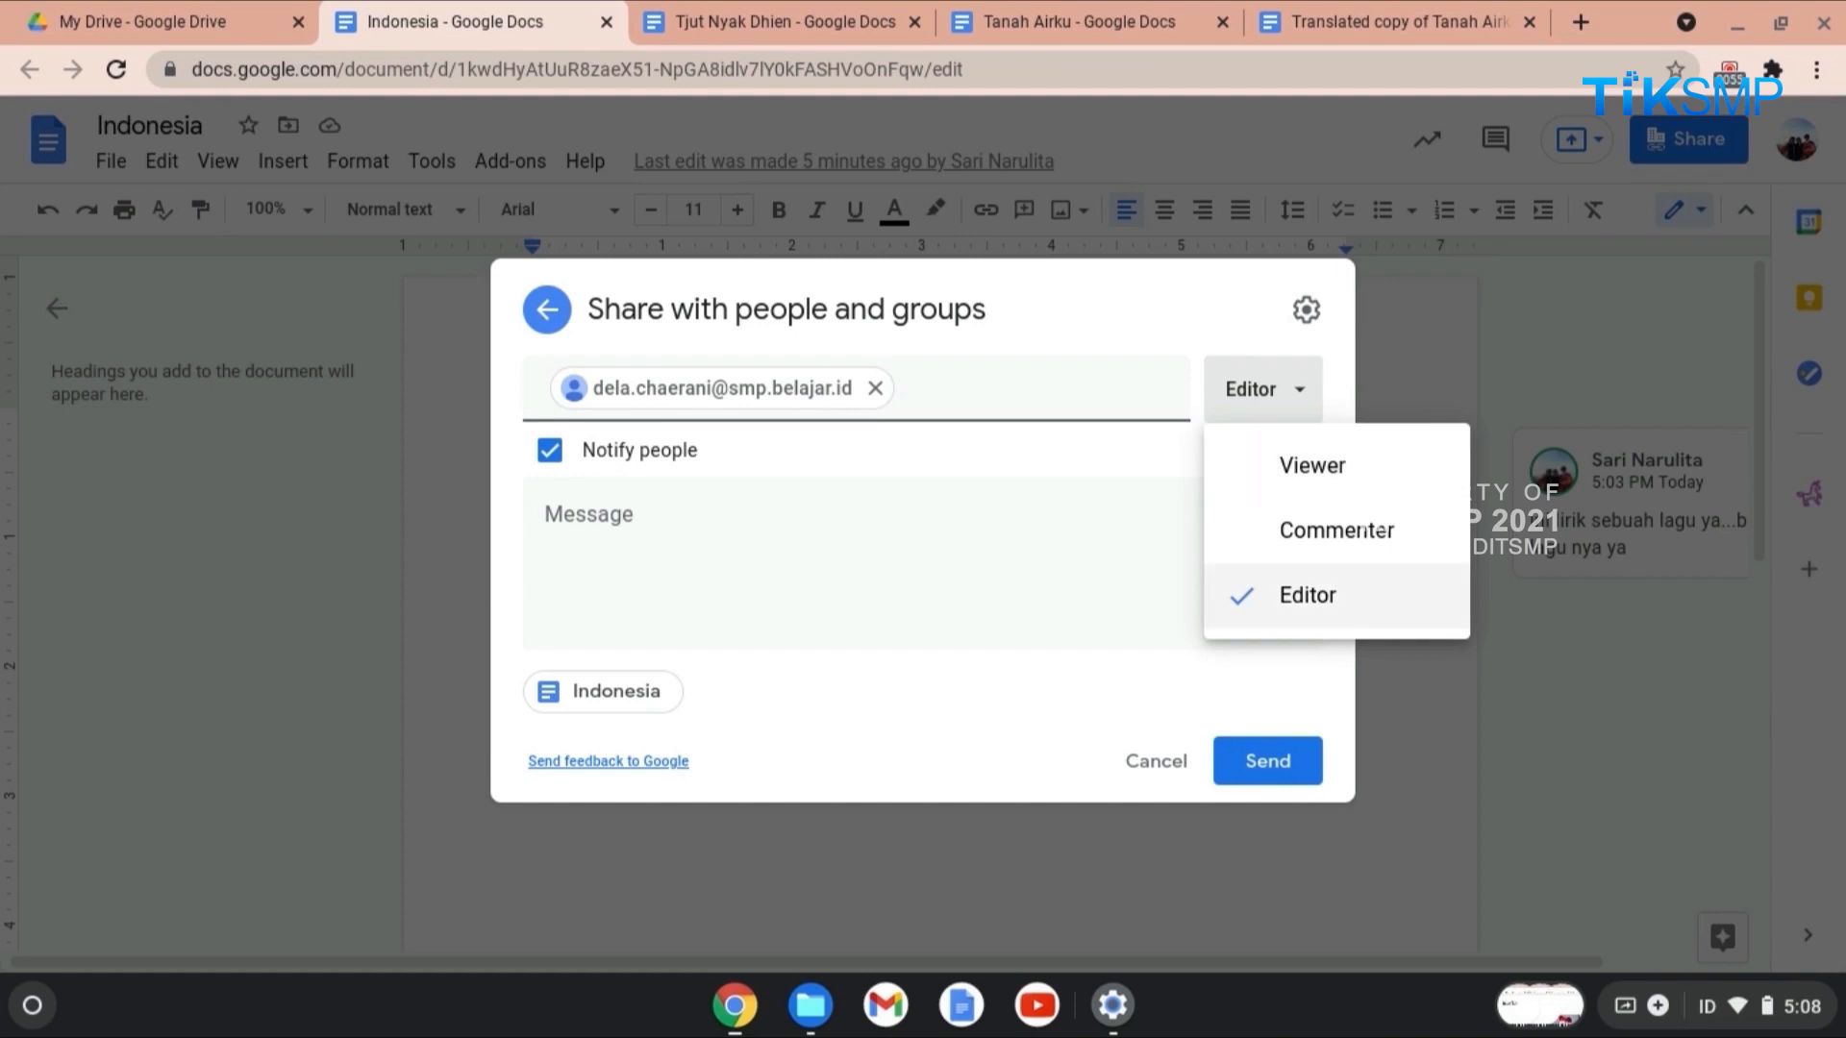
{"action": "left_click", "coordinate": [1267, 758]}
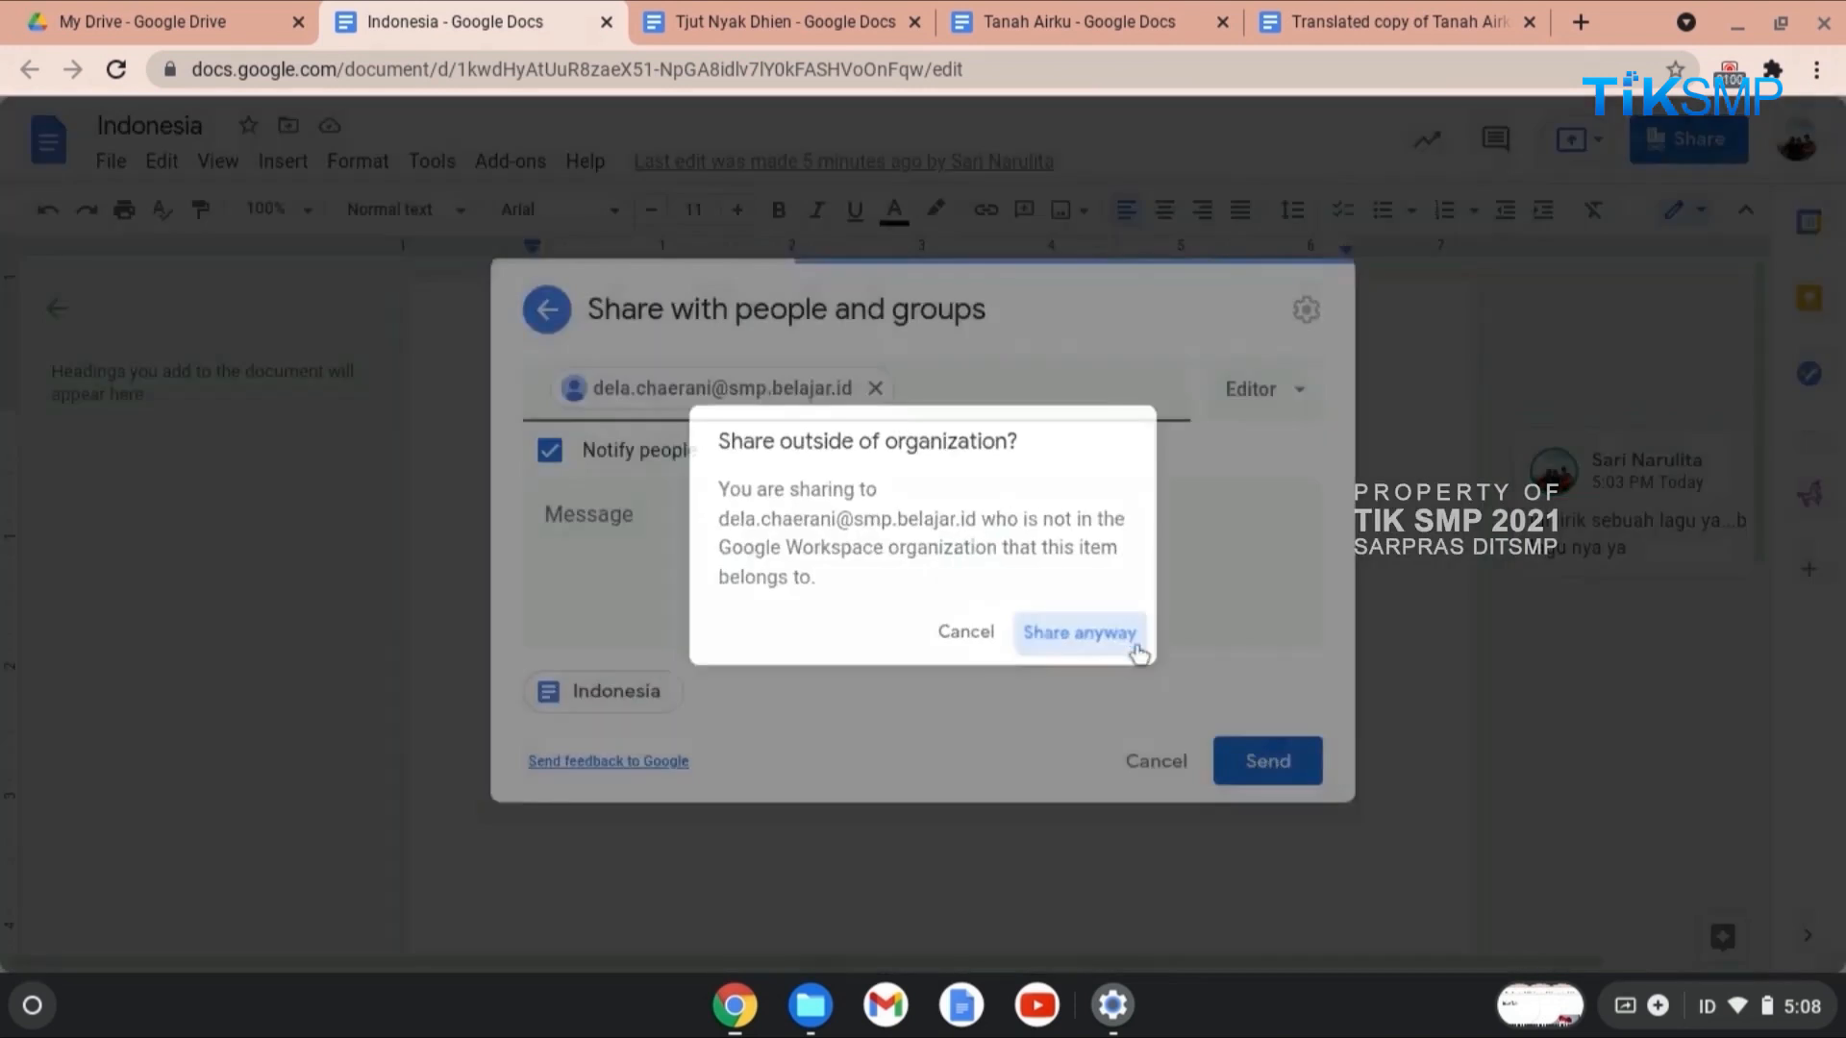
{"action": "left_click", "coordinate": [1079, 633]}
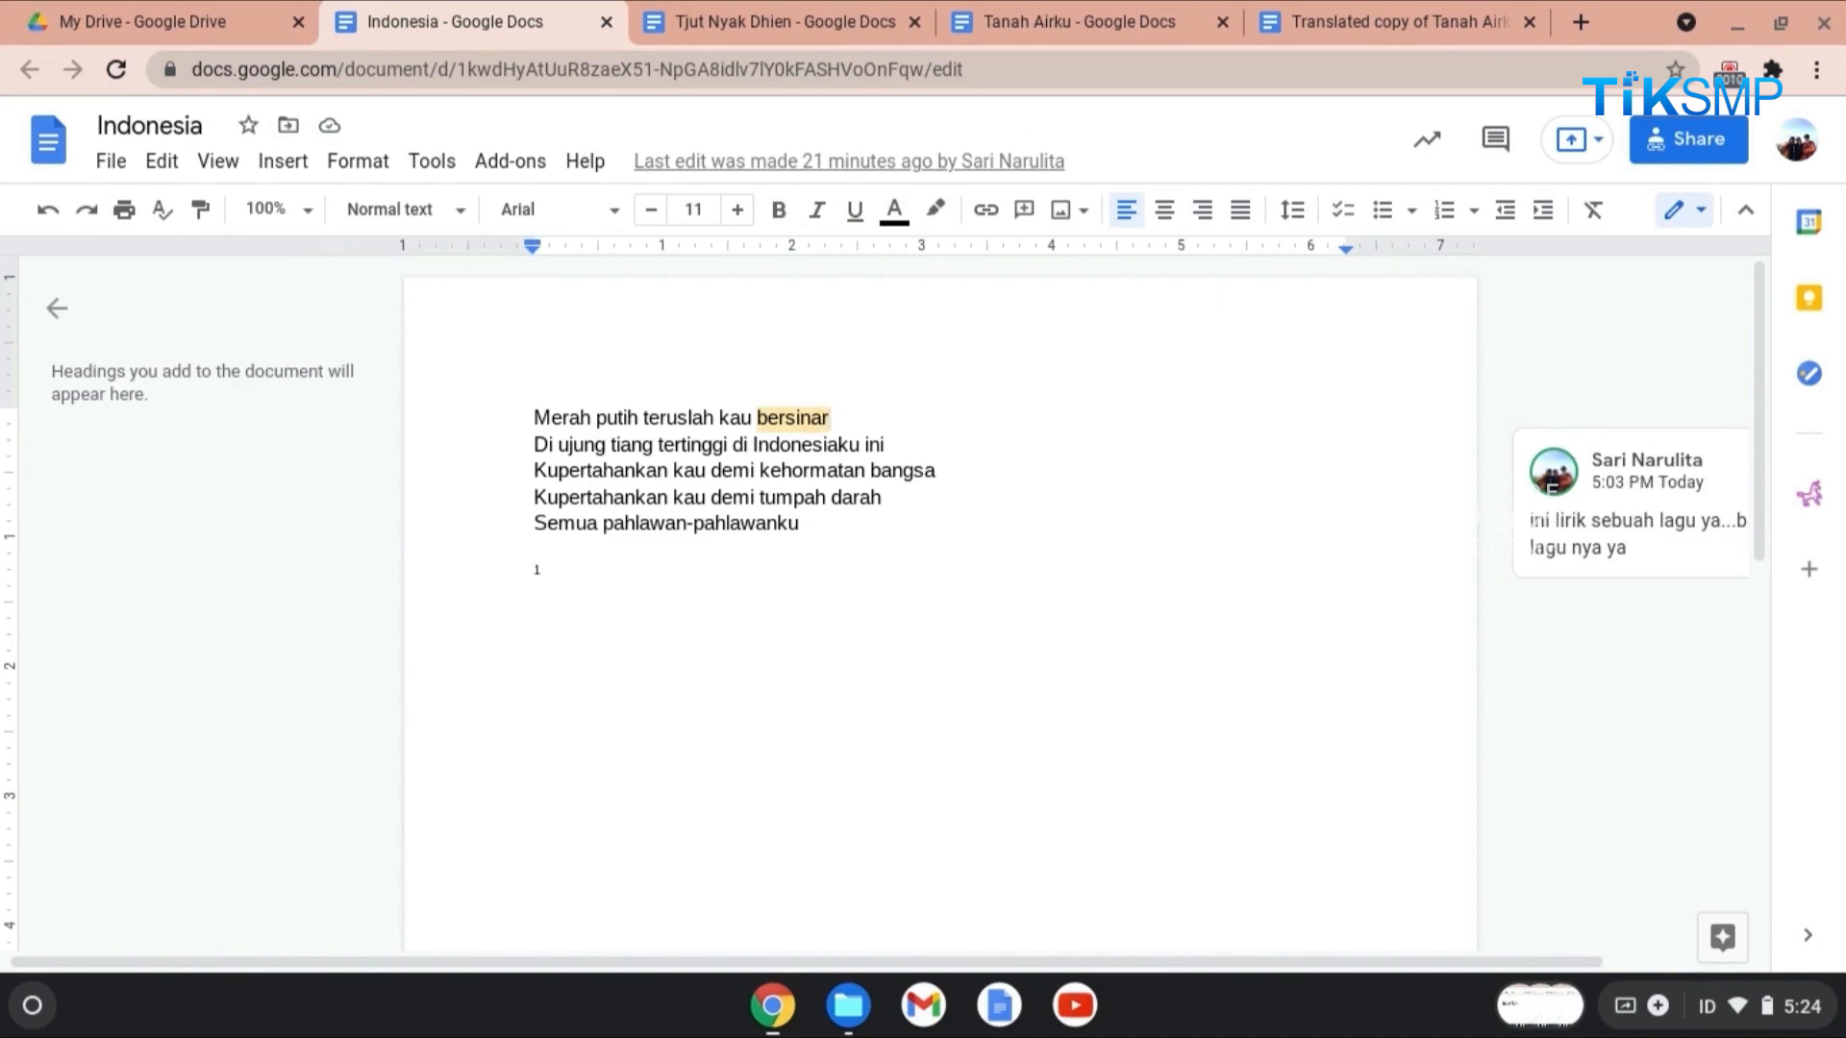
Step: Choose Editor access for anyone with the link in the document's link-sharing settings and copy the link
{"action": "left_click", "coordinate": [1687, 151]}
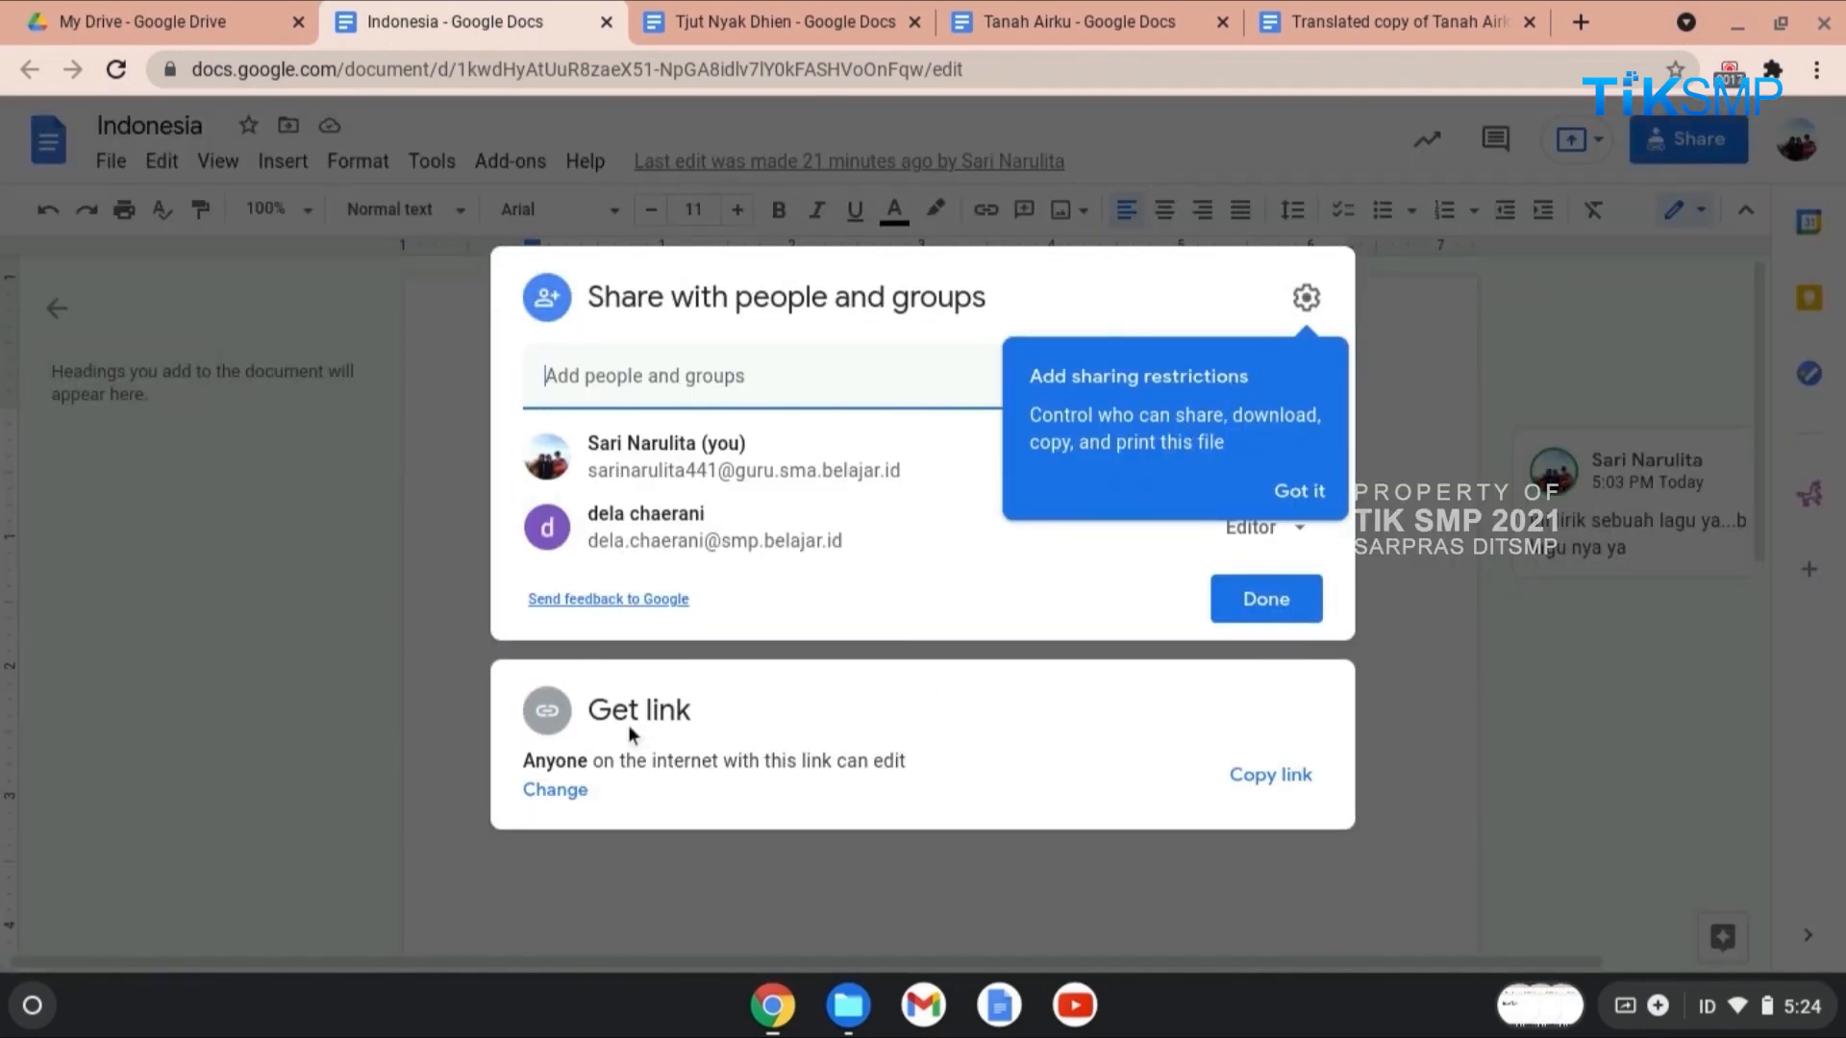
{"action": "left_click", "coordinate": [551, 795]}
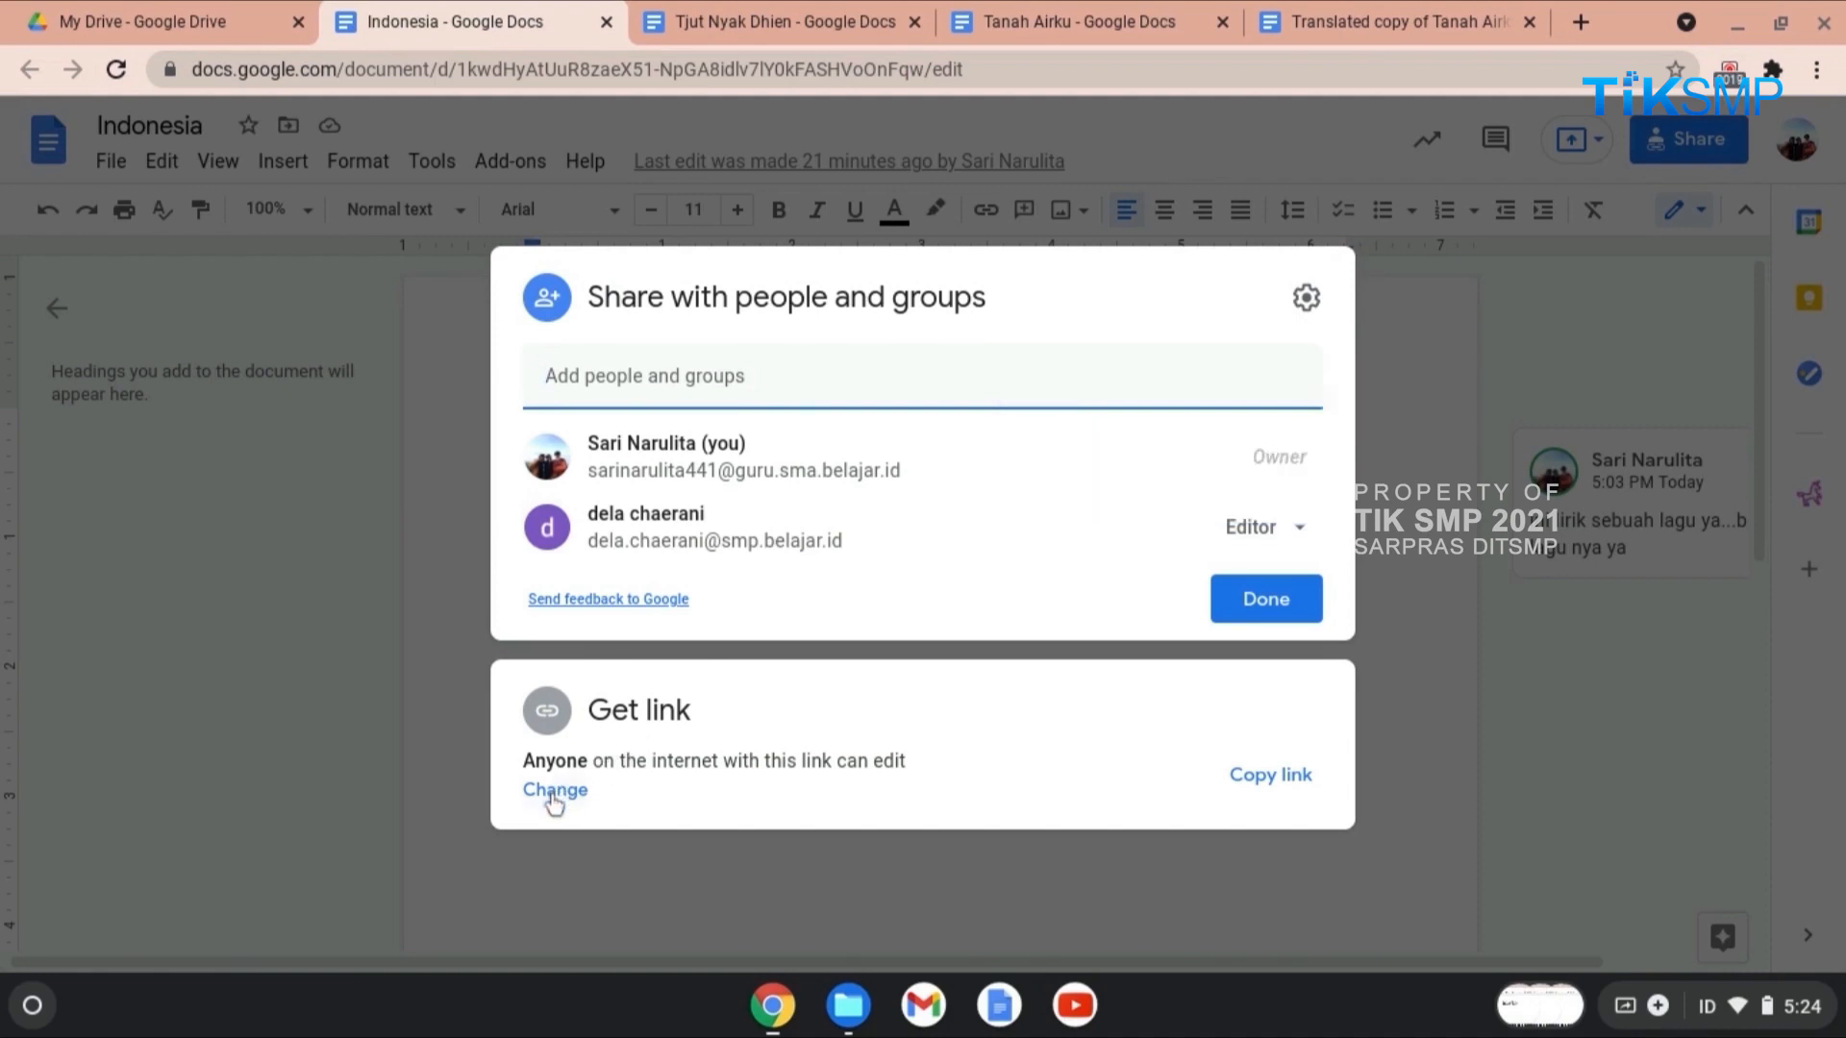
{"action": "left_click", "coordinate": [555, 794]}
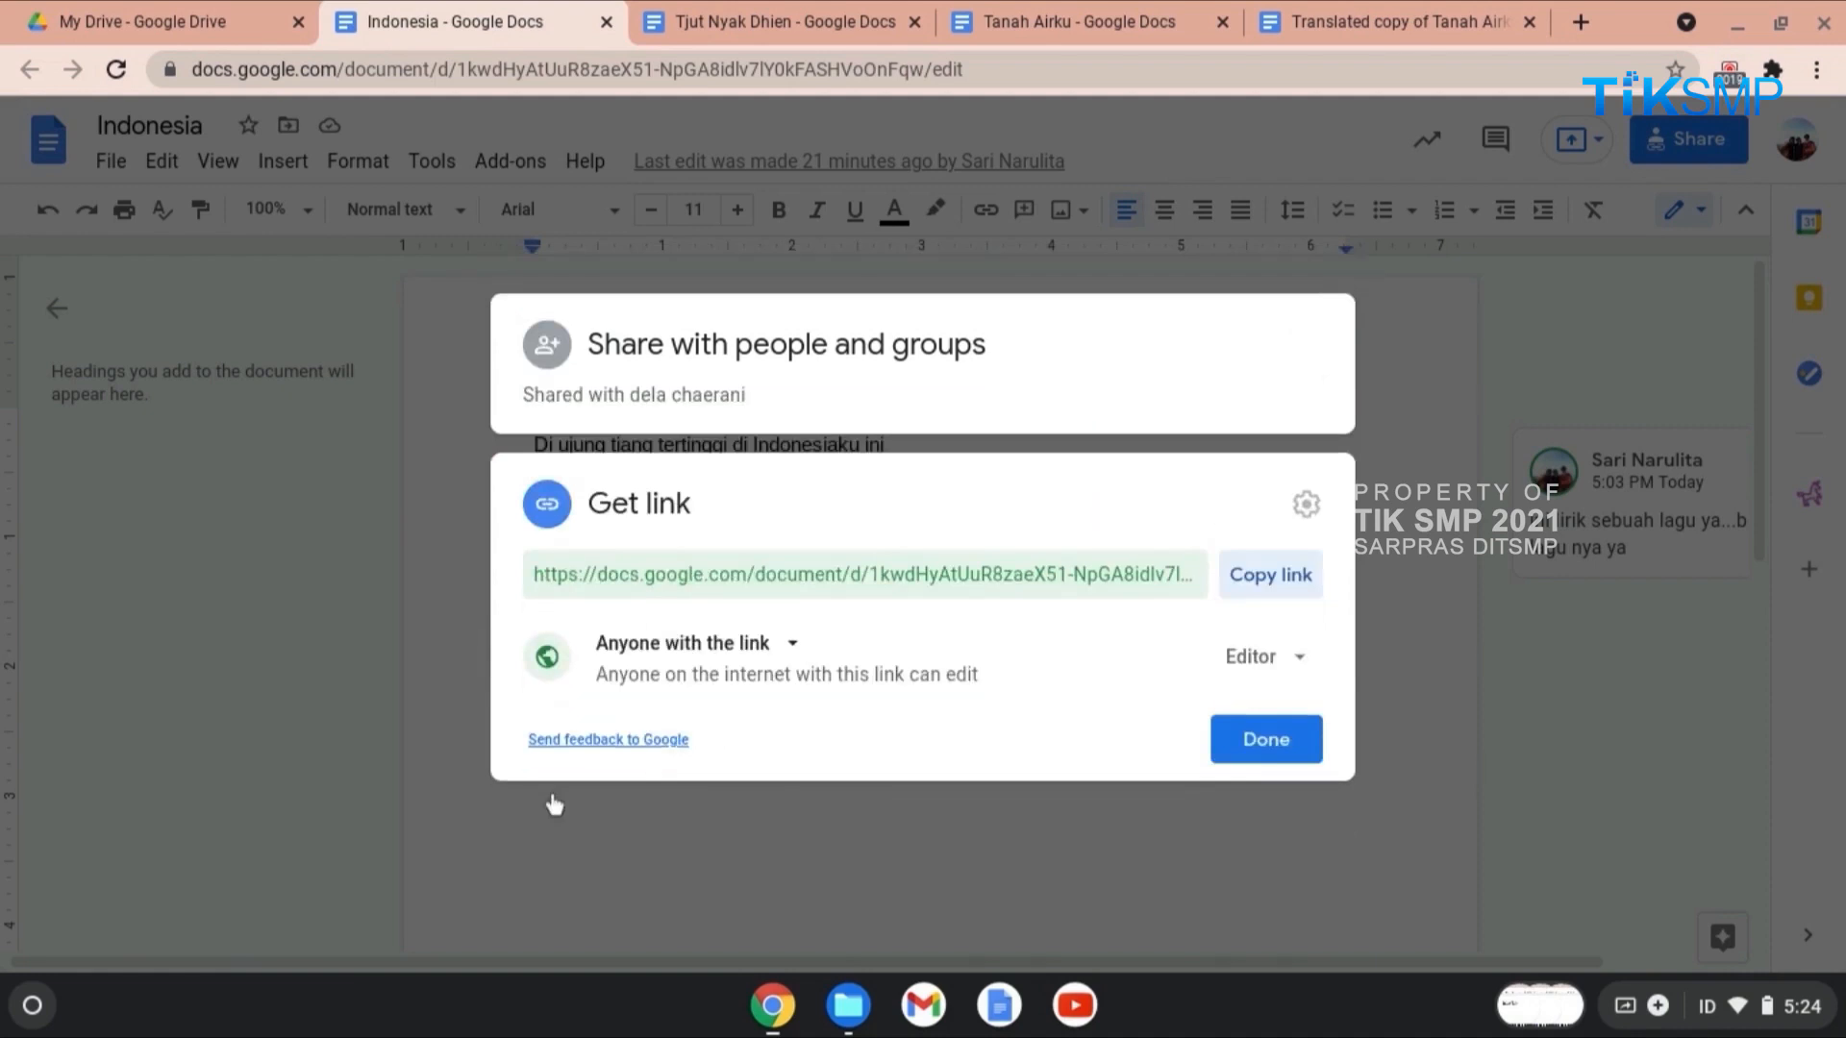
{"action": "left_click", "coordinate": [1286, 661]}
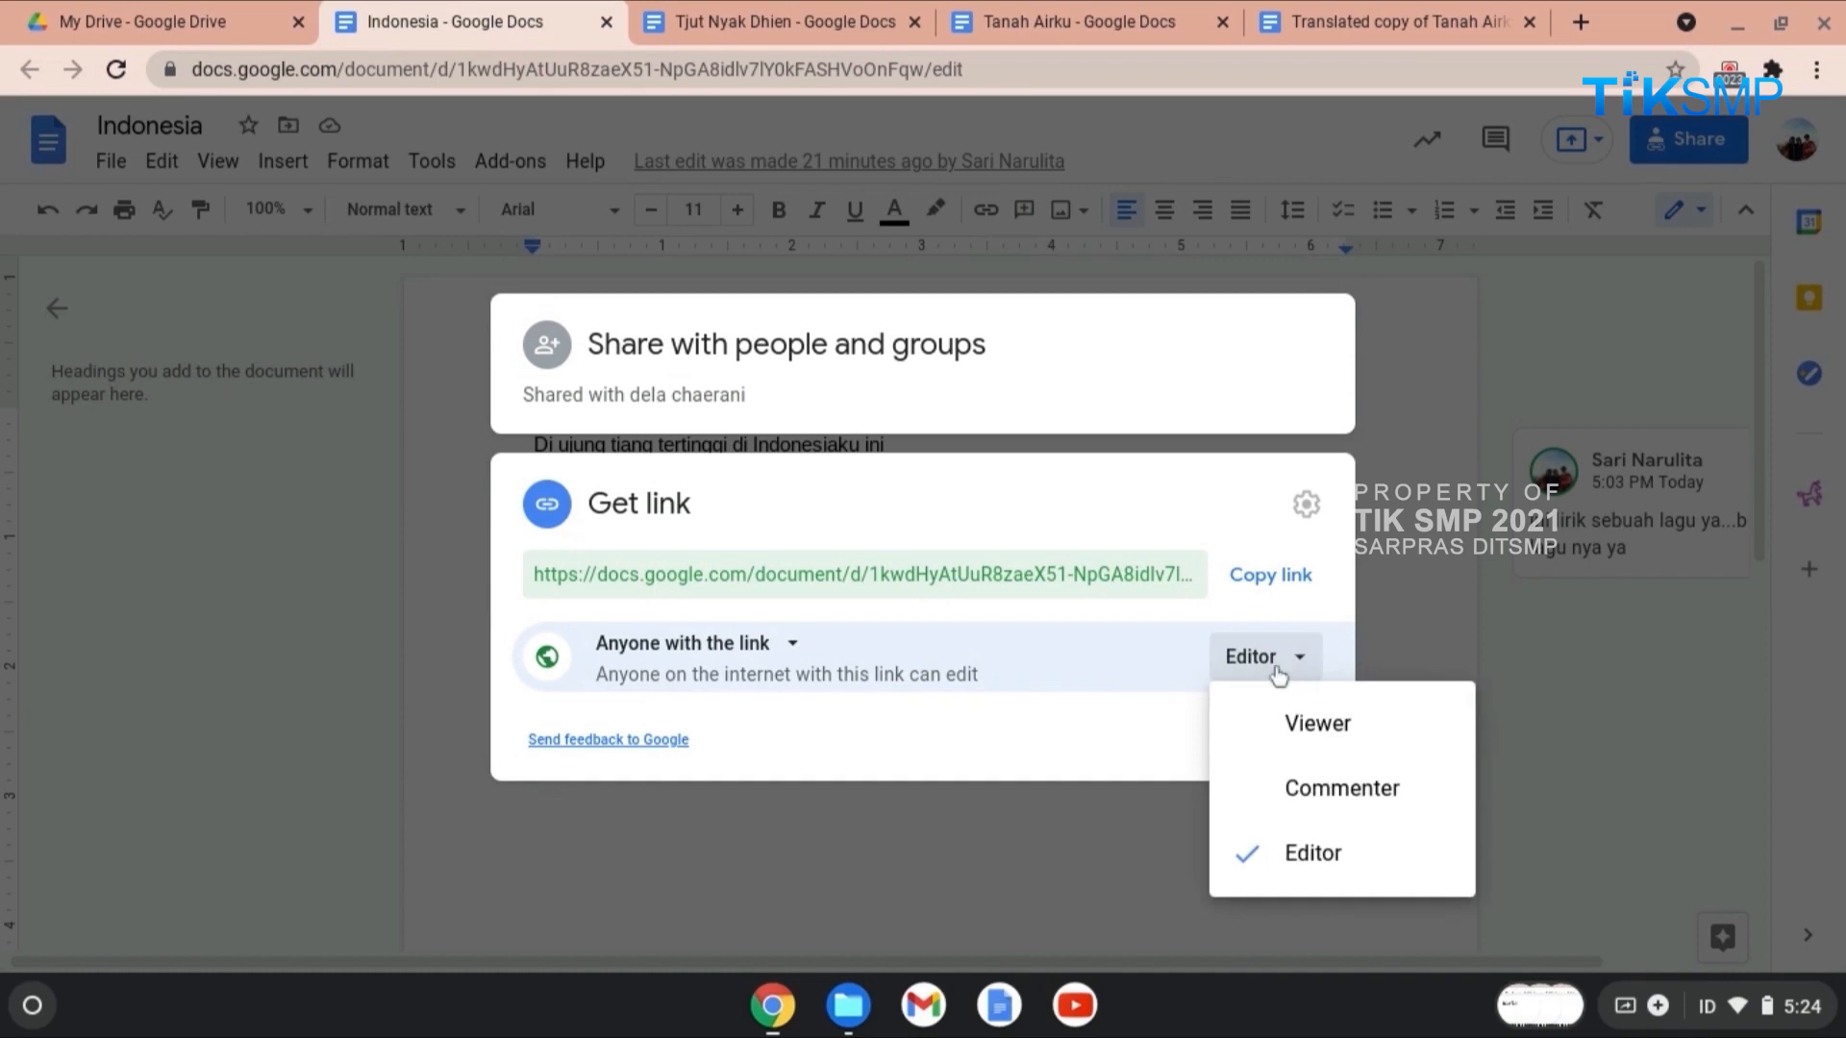
{"action": "left_click", "coordinate": [1270, 855]}
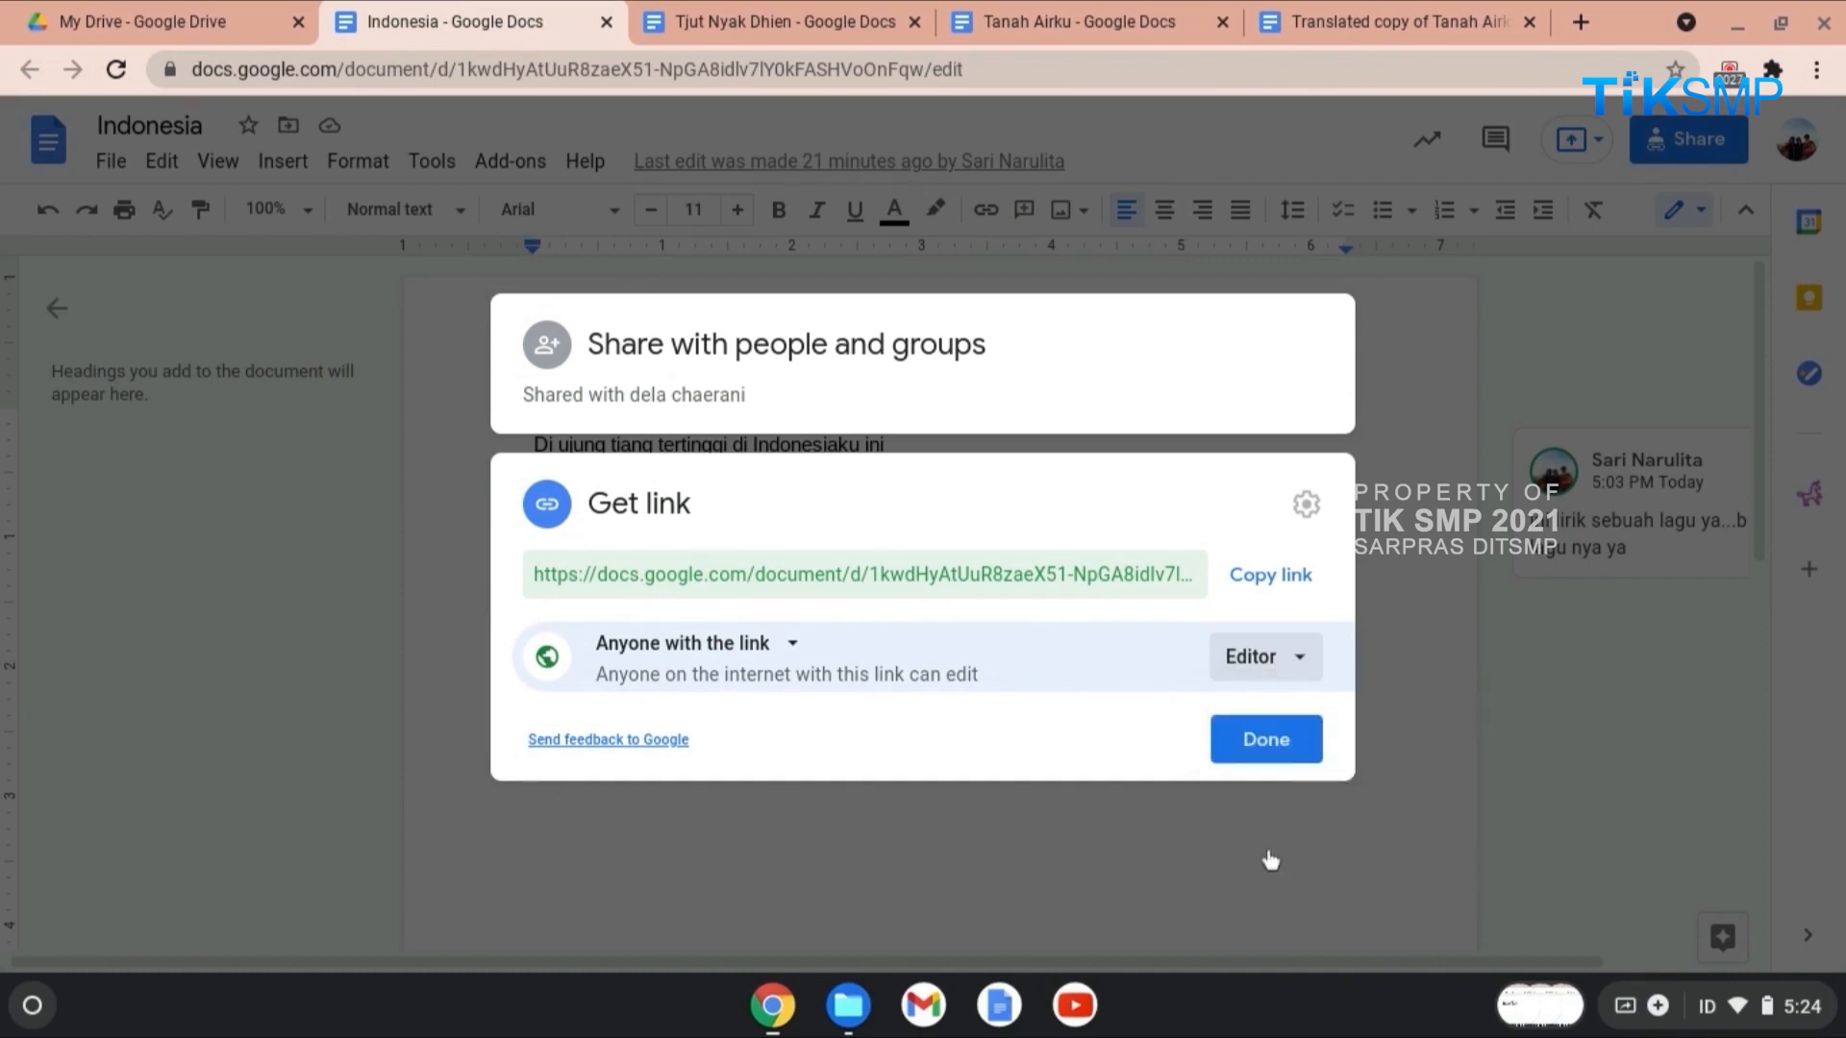
{"action": "left_click", "coordinate": [1263, 582]}
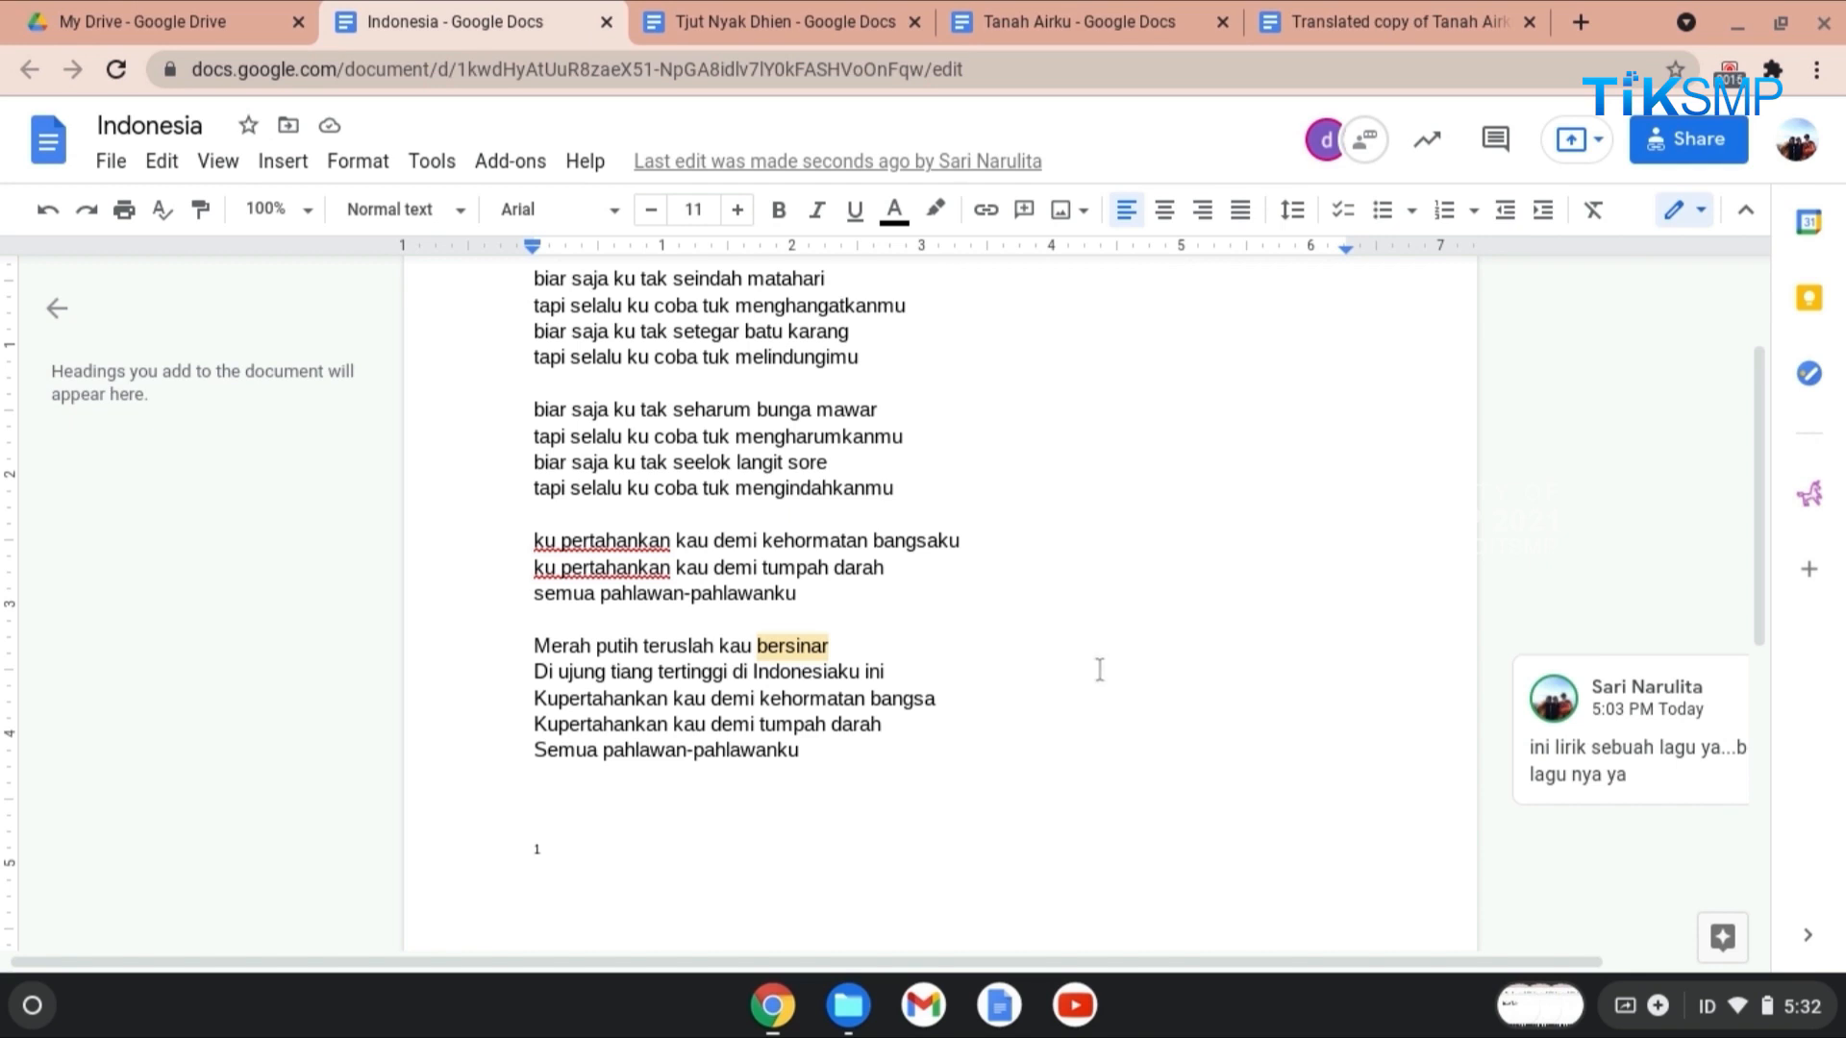
Step: Restore the Indonesia document to its August 3, 5:27 PM version from the detailed version history
{"action": "left_click", "coordinate": [109, 163]}
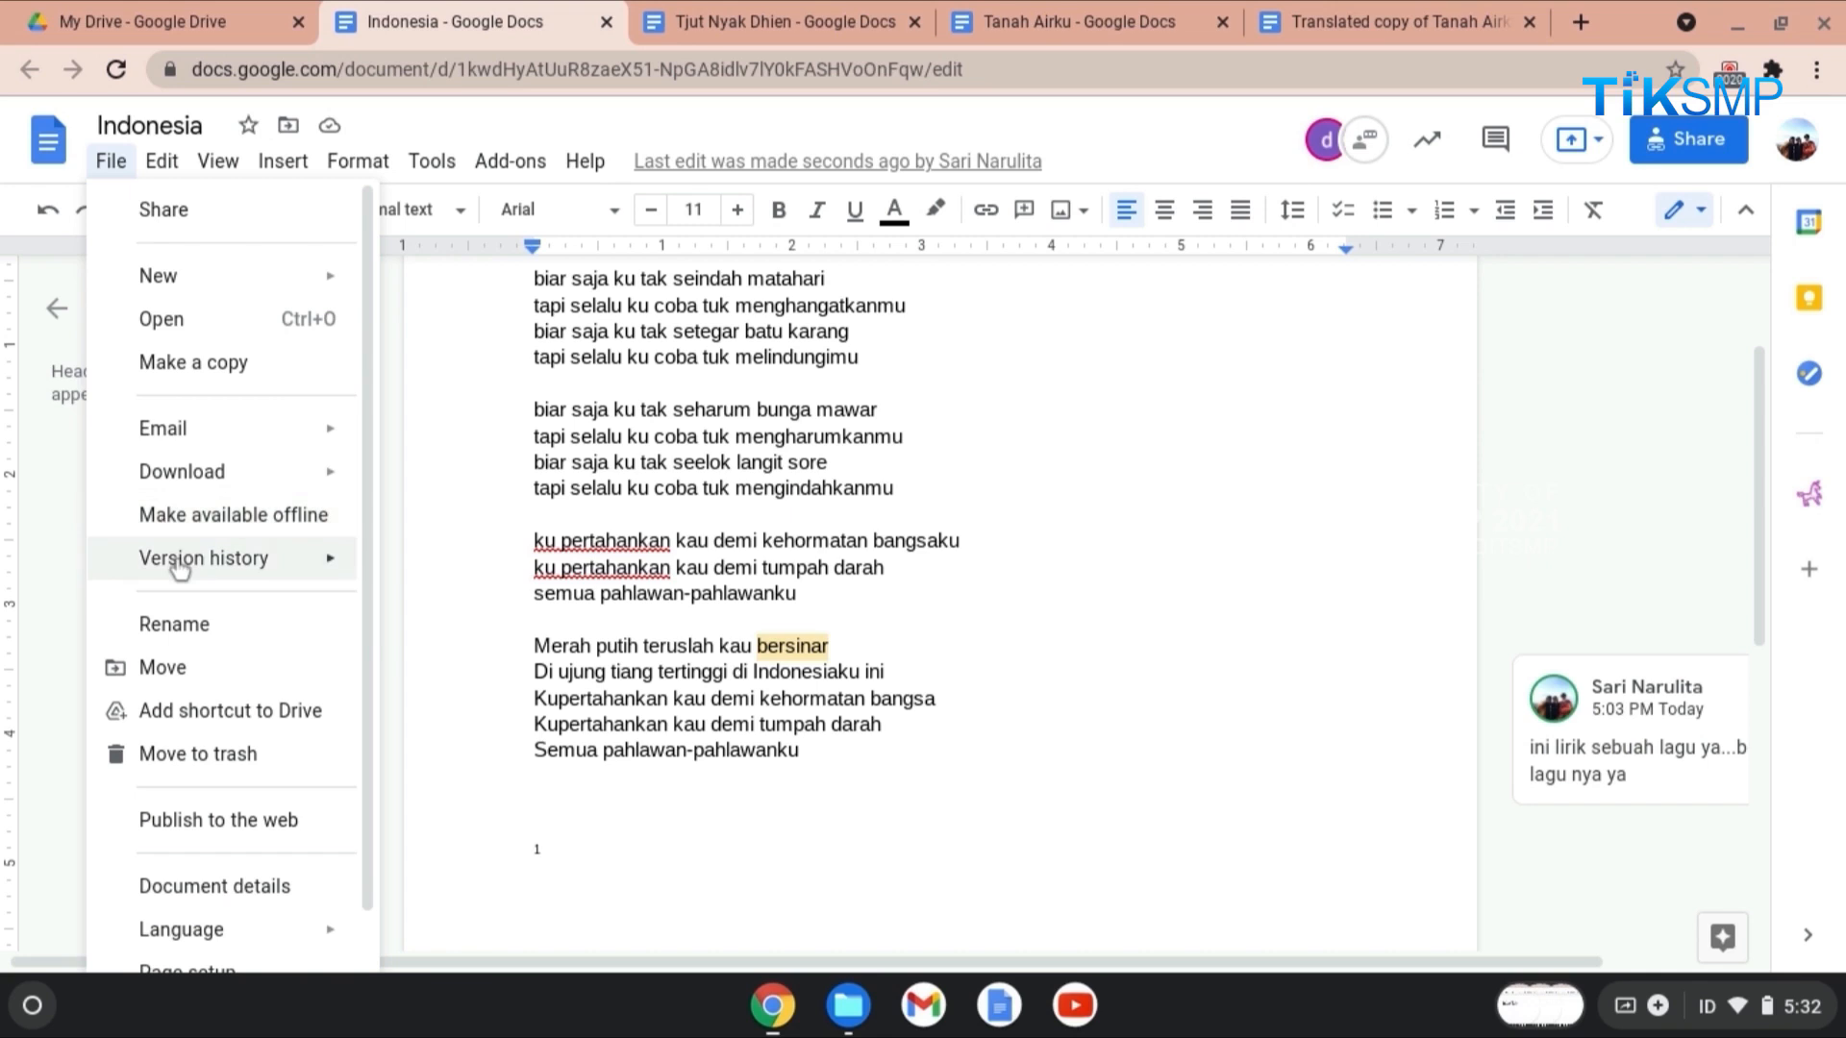
{"action": "mouse_move", "coordinate": [180, 568]}
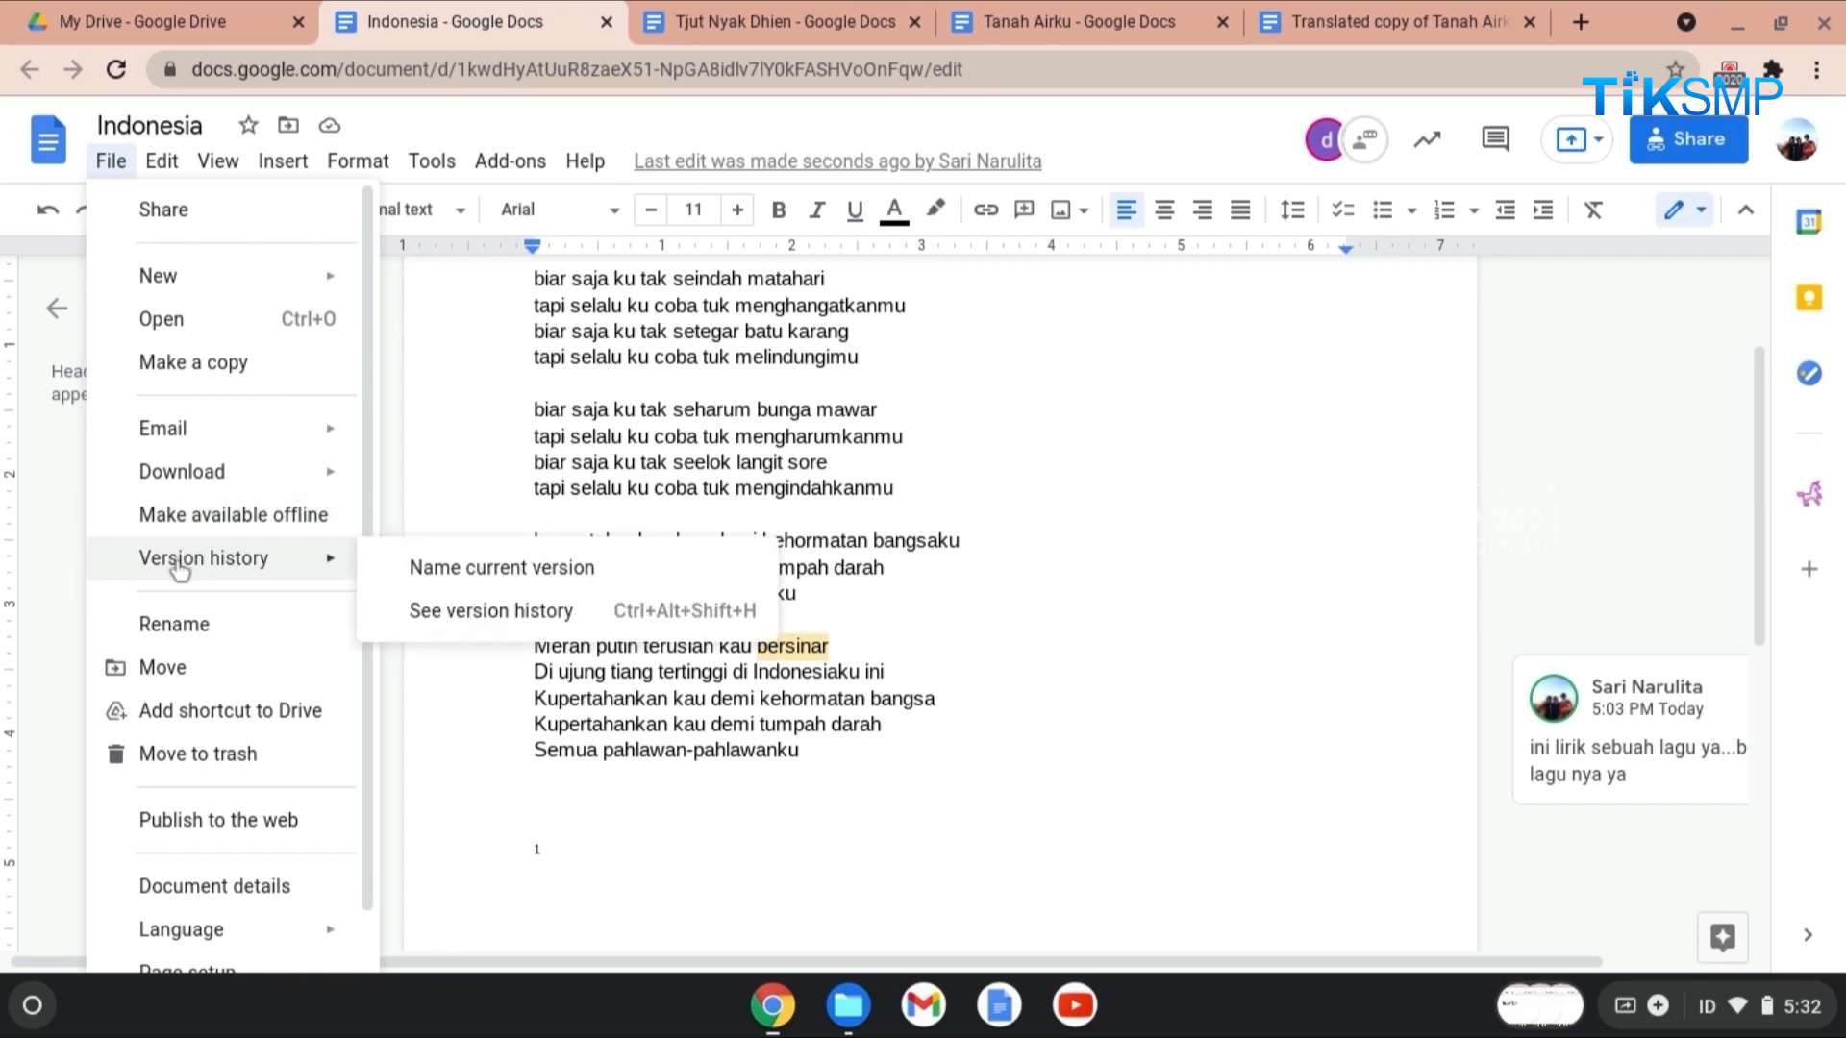
{"action": "left_click", "coordinate": [471, 617]}
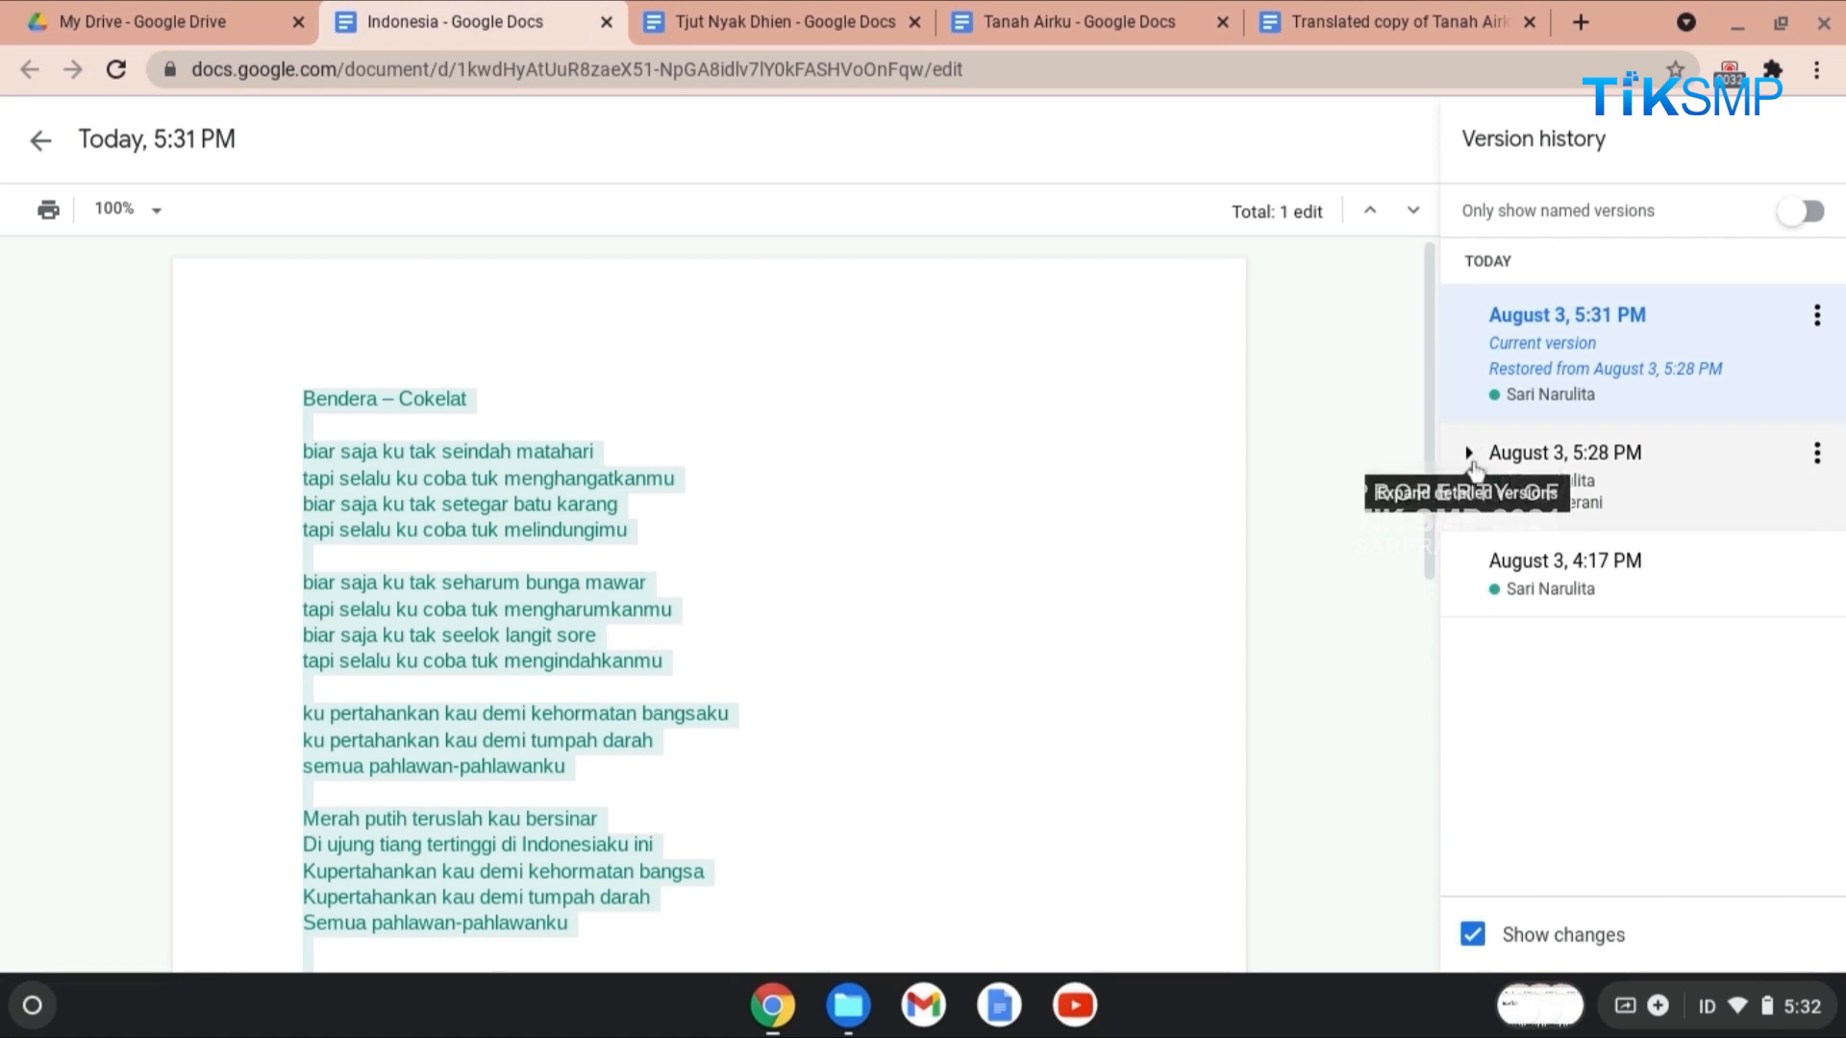
{"action": "left_click", "coordinate": [1469, 453]}
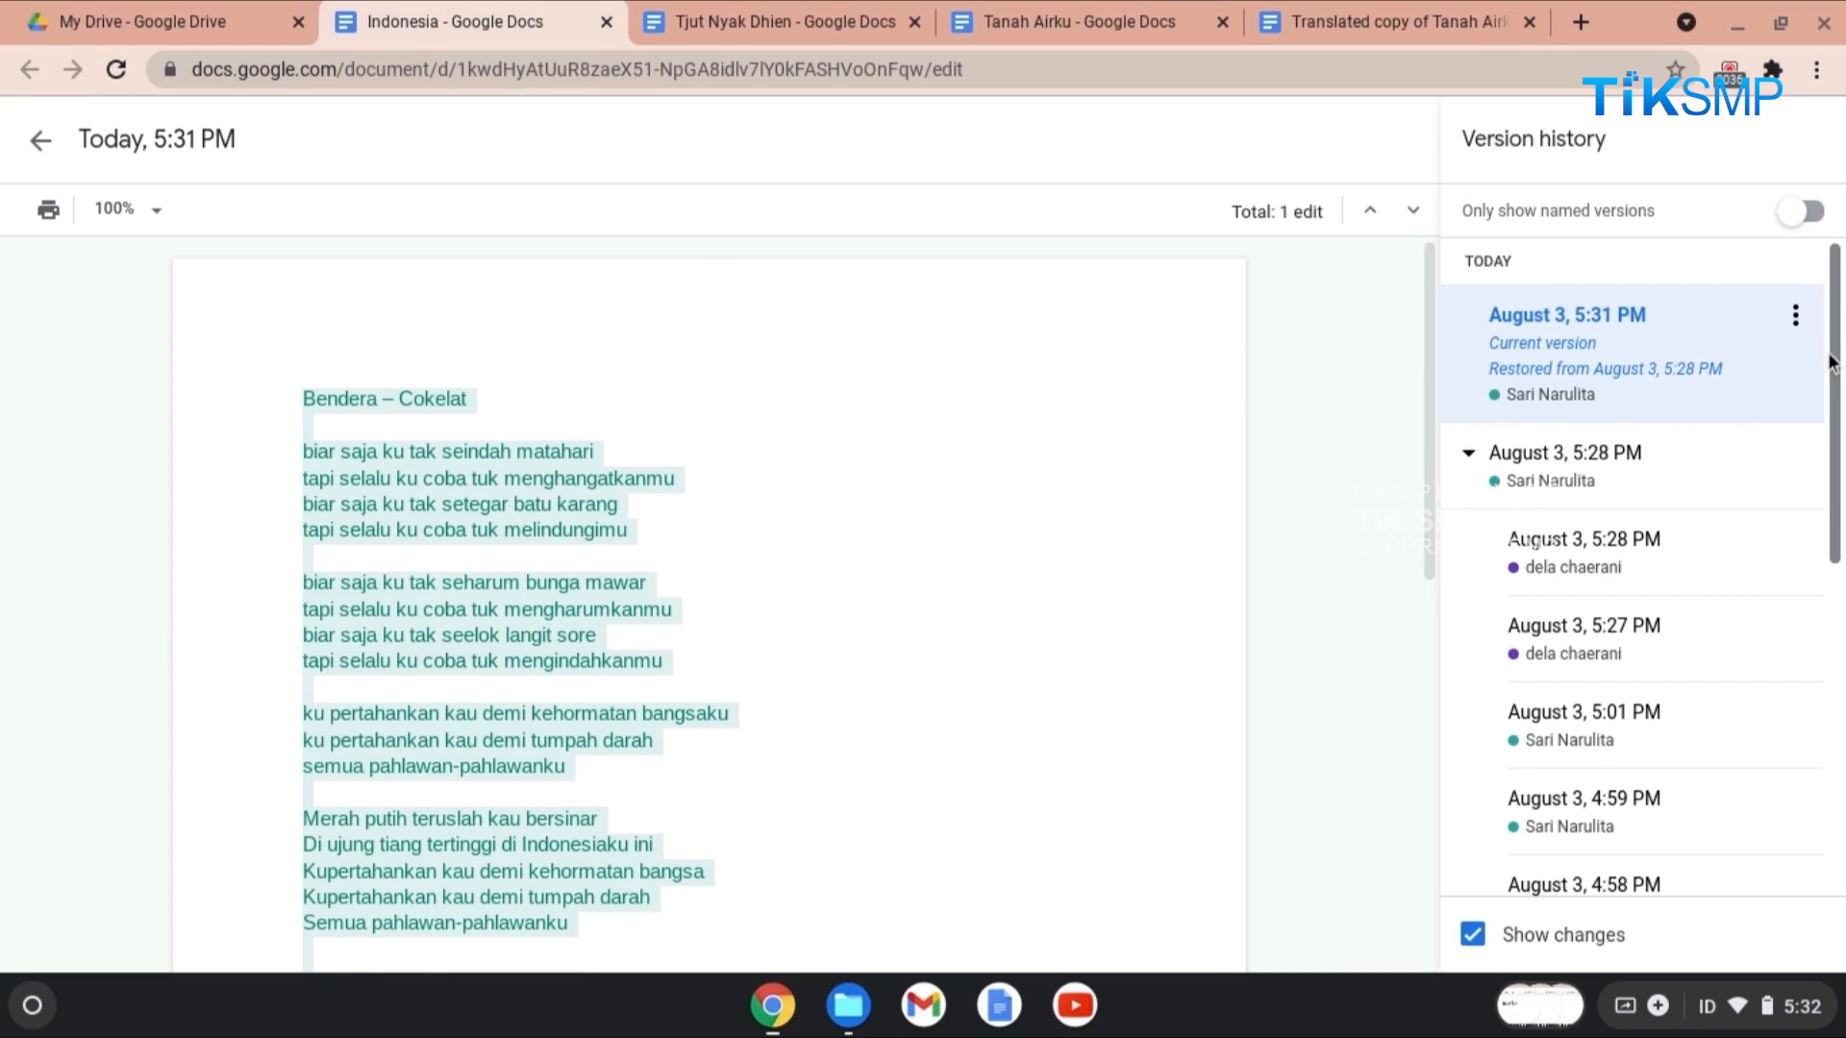
{"action": "left_click_drag", "start_coordinate": [1831, 363], "coordinate": [1831, 476]}
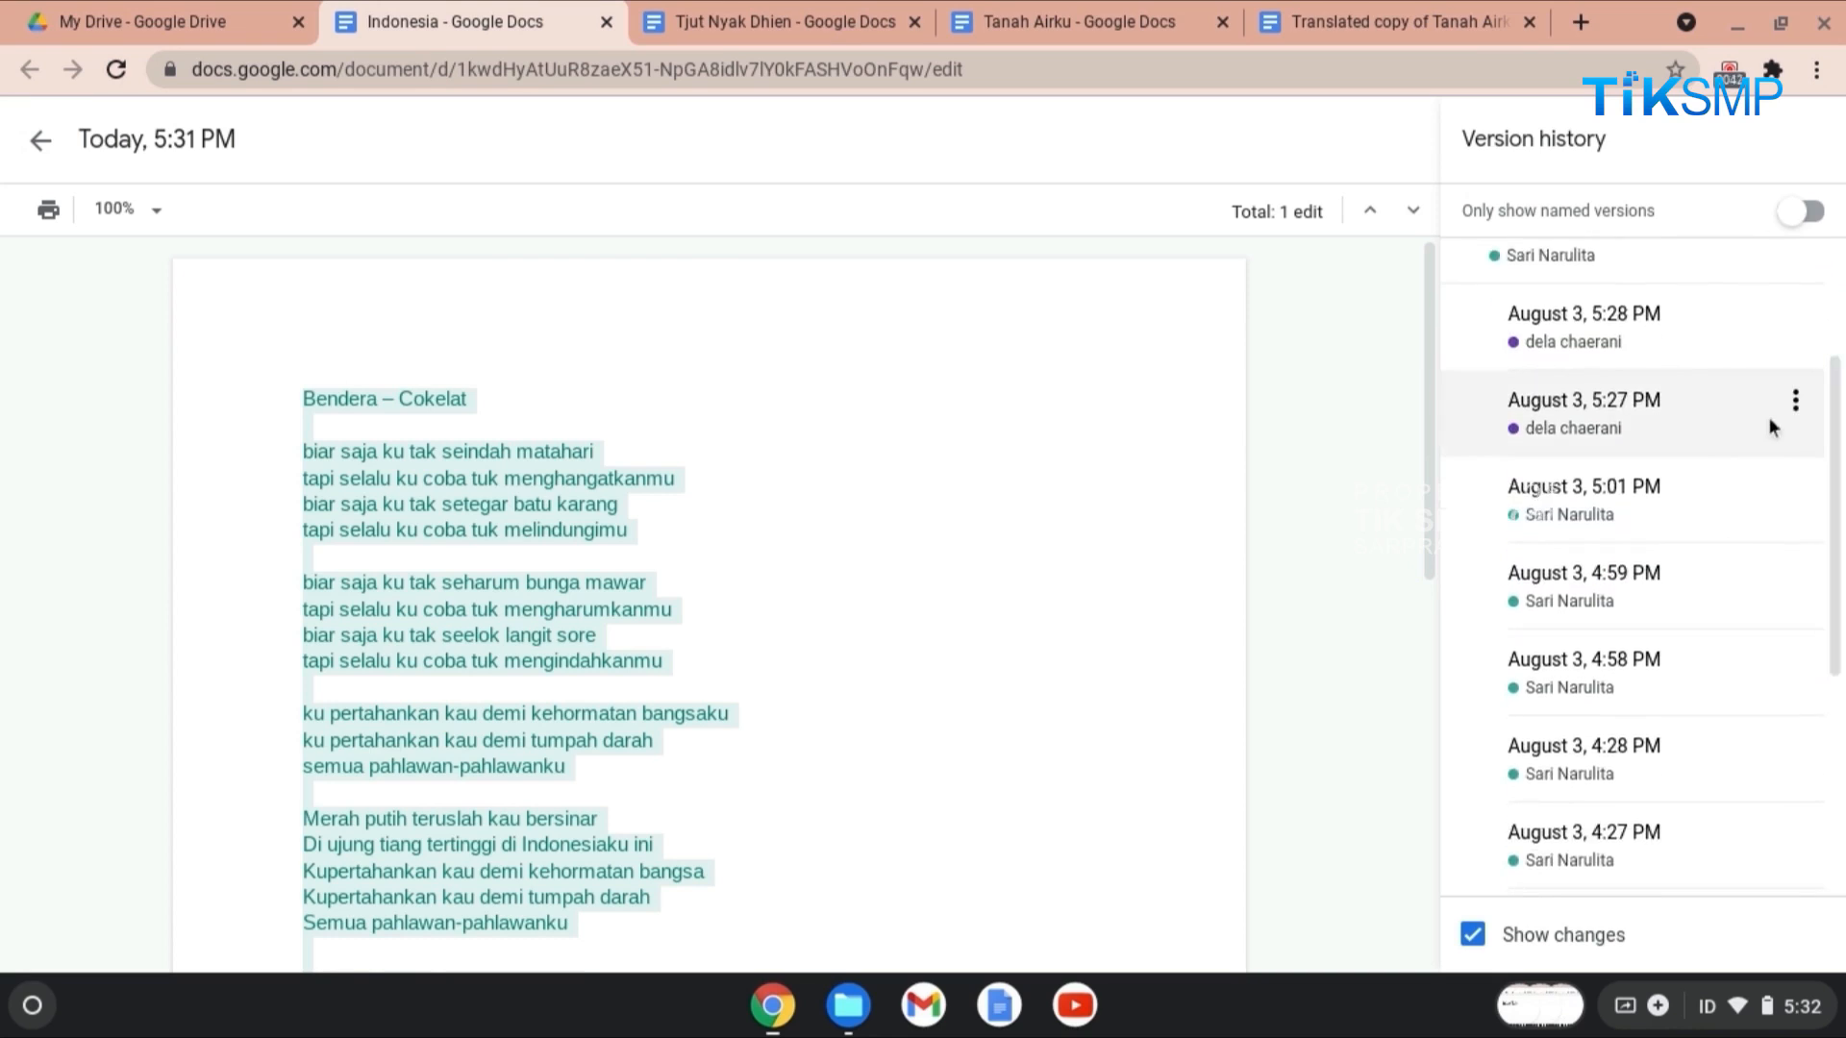
{"action": "left_click", "coordinate": [1794, 402]}
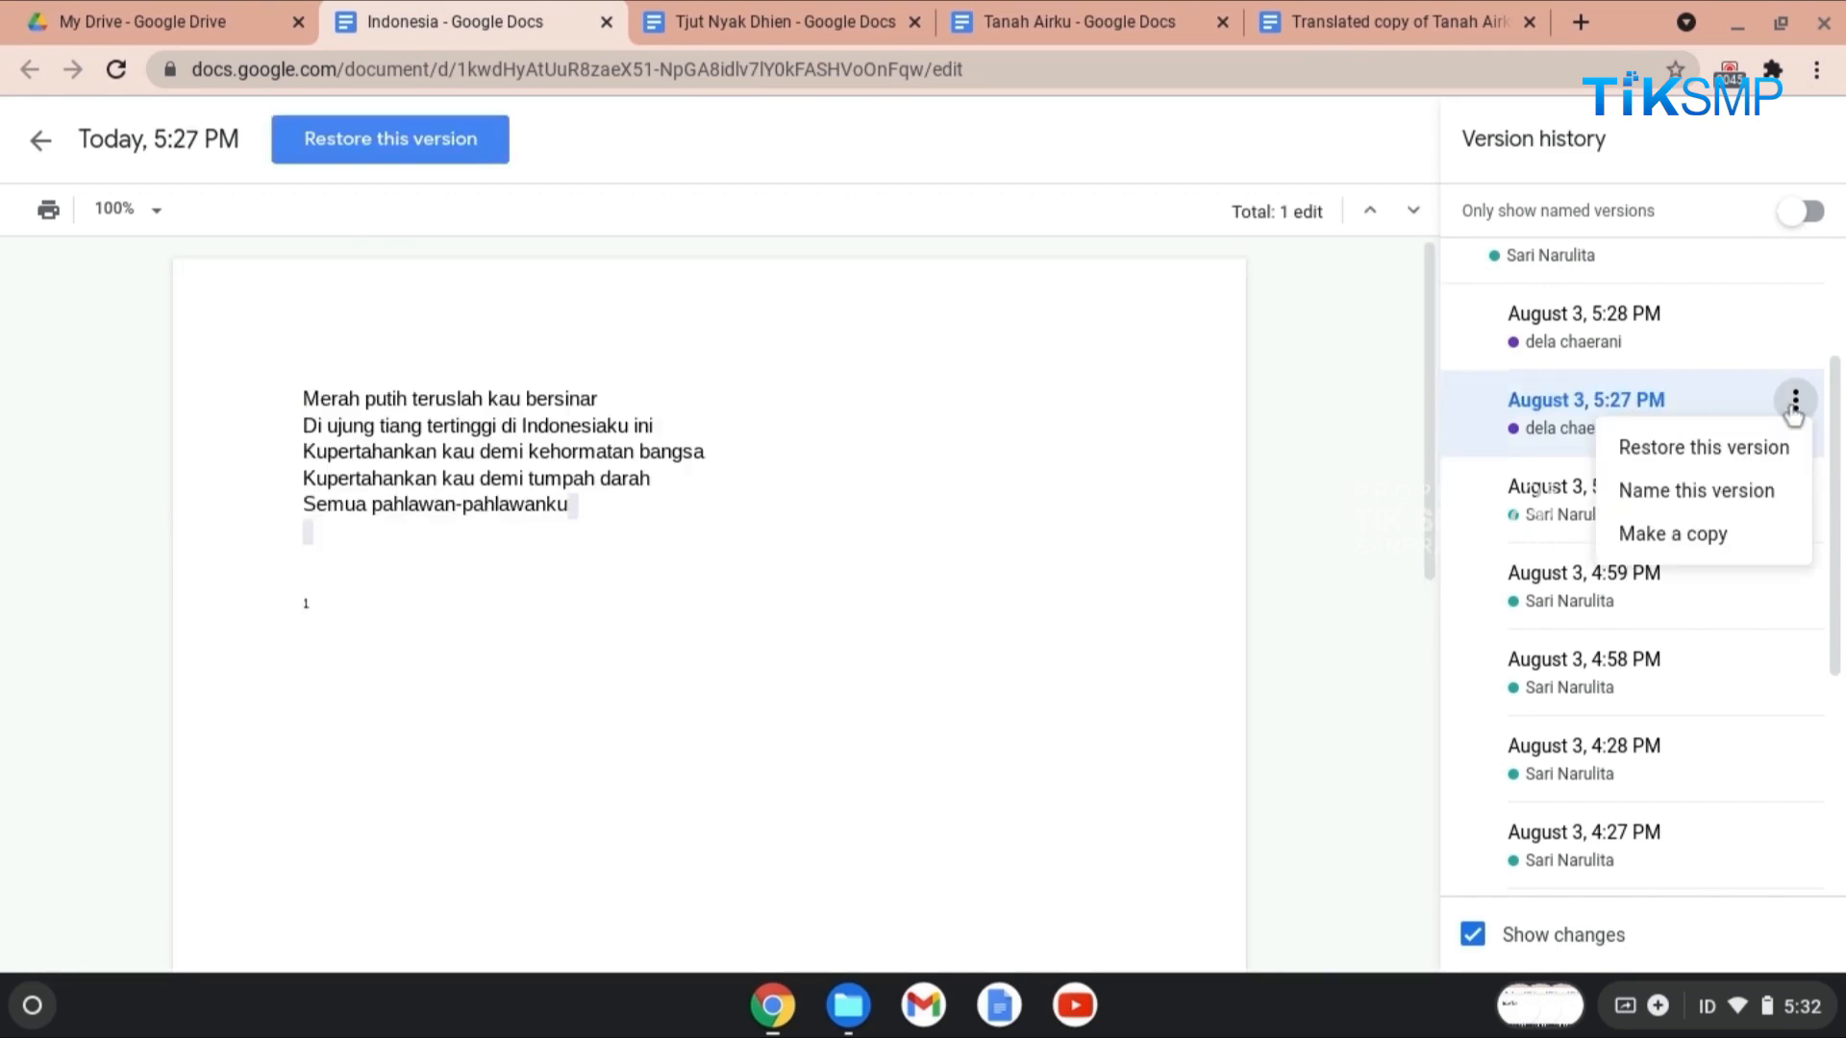
{"action": "left_click", "coordinate": [1750, 449]}
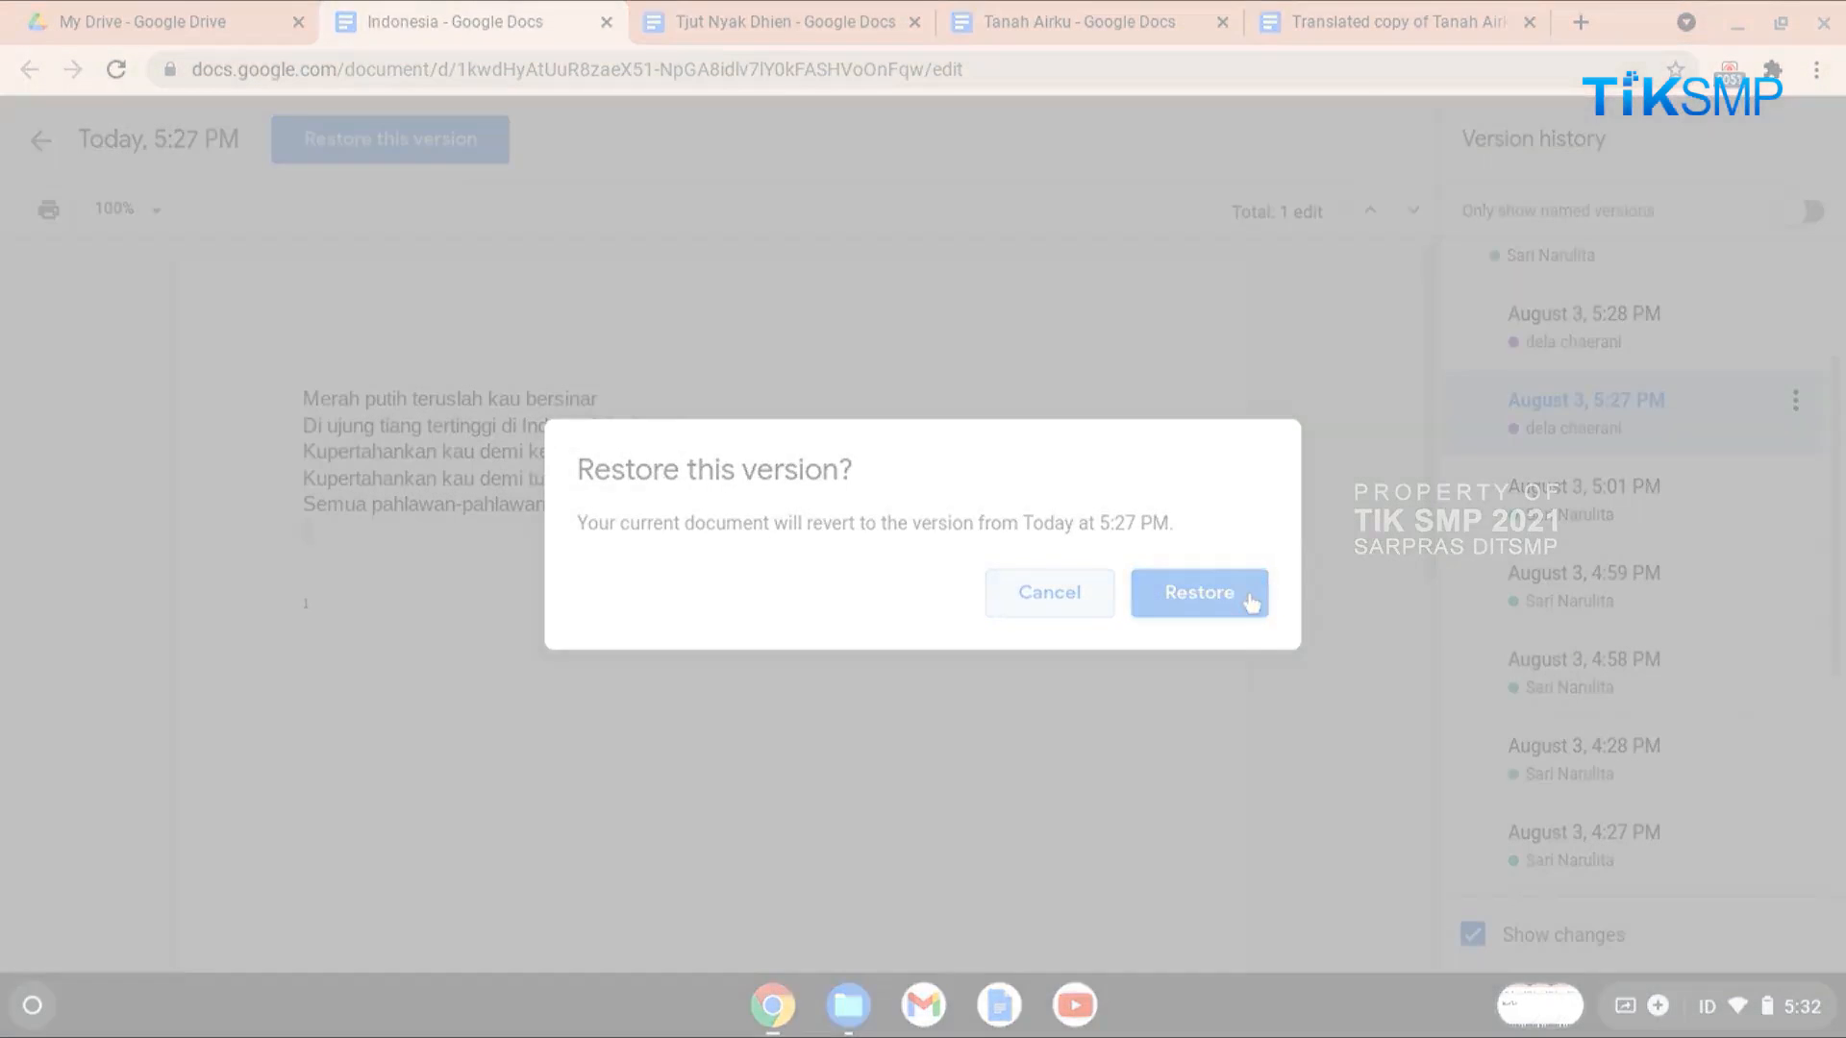
{"action": "left_click", "coordinate": [1254, 596]}
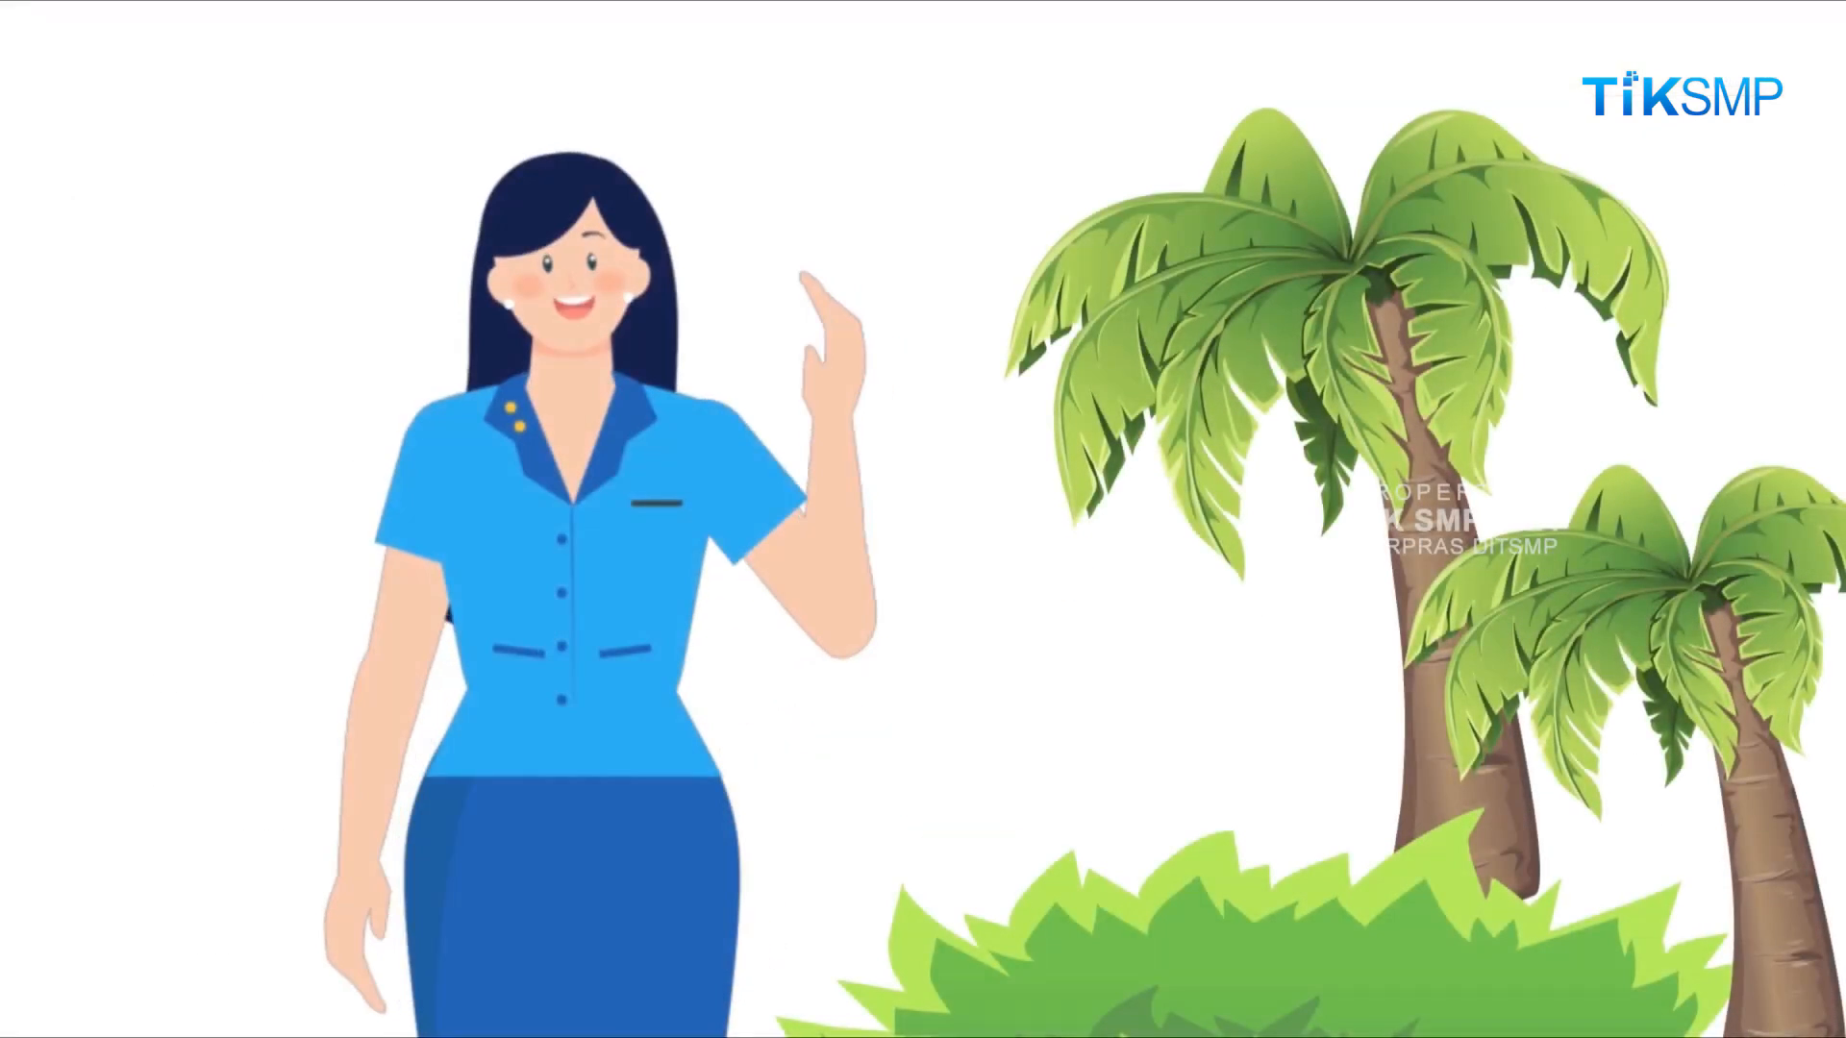